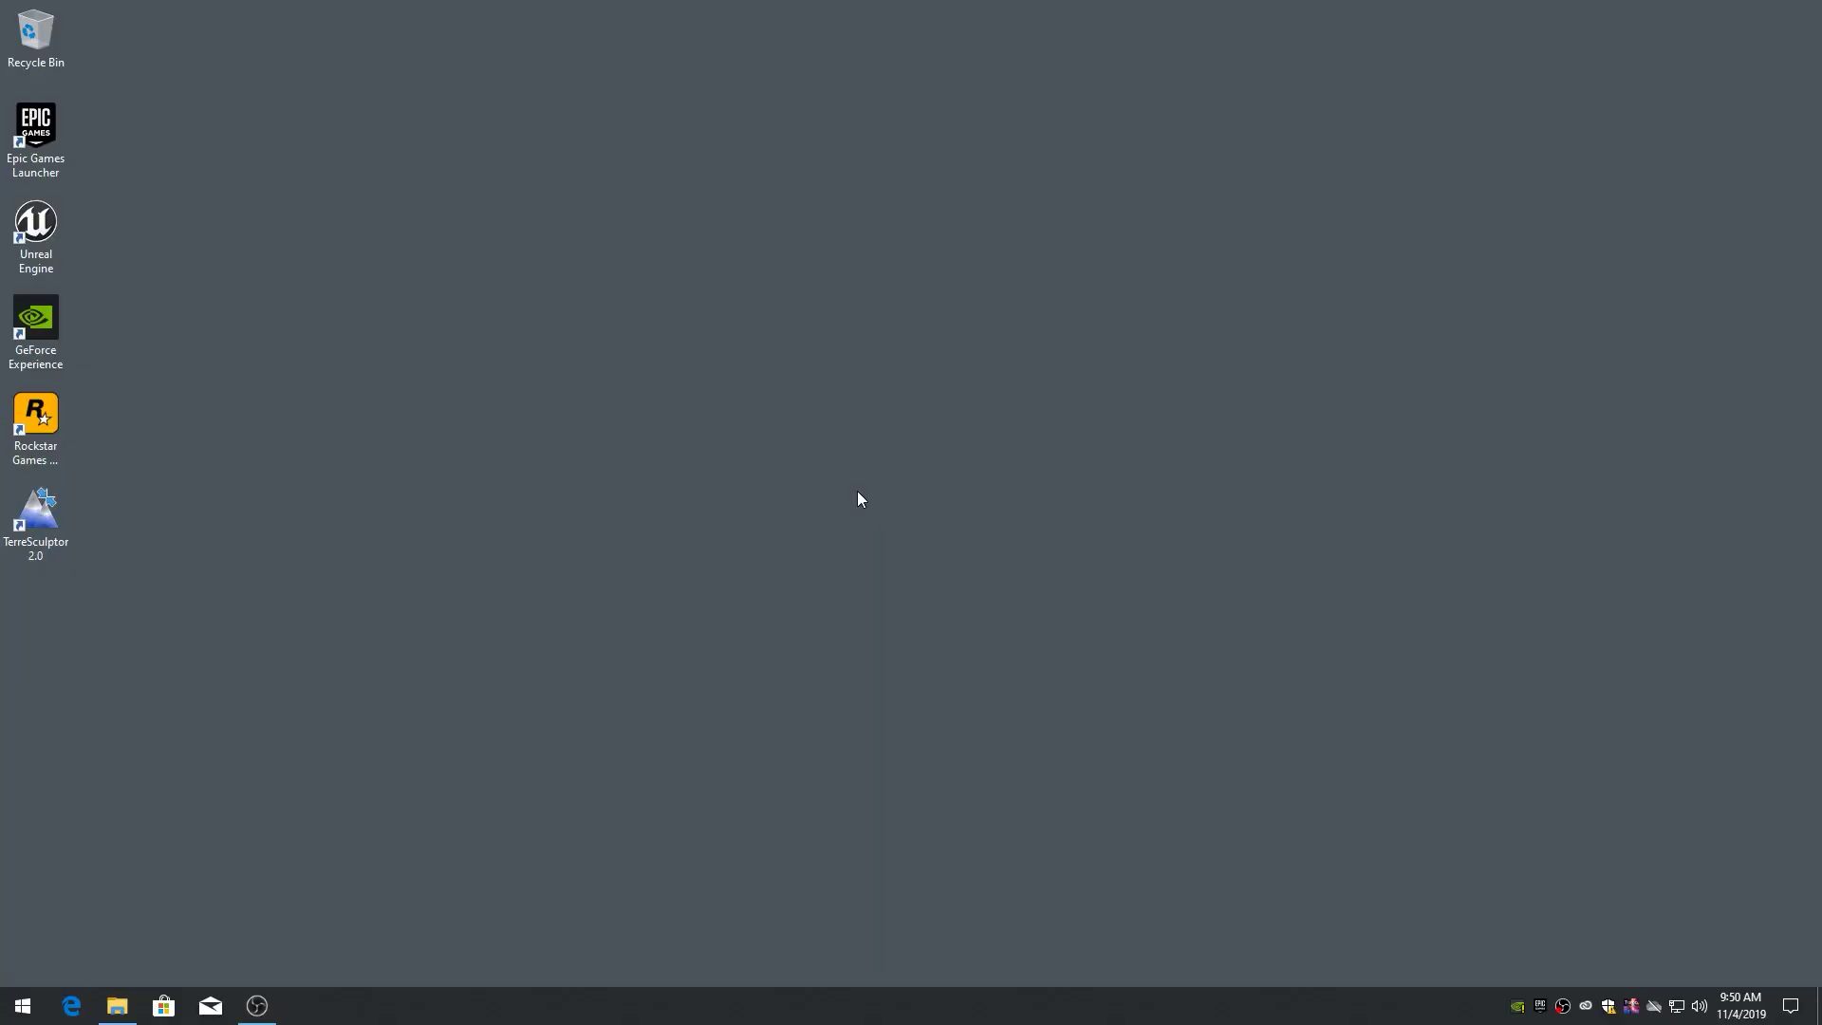
Launch TerreSculptor 2.0 from its desktop shortcut.
{"action": "double_click", "coordinate": [48, 521]}
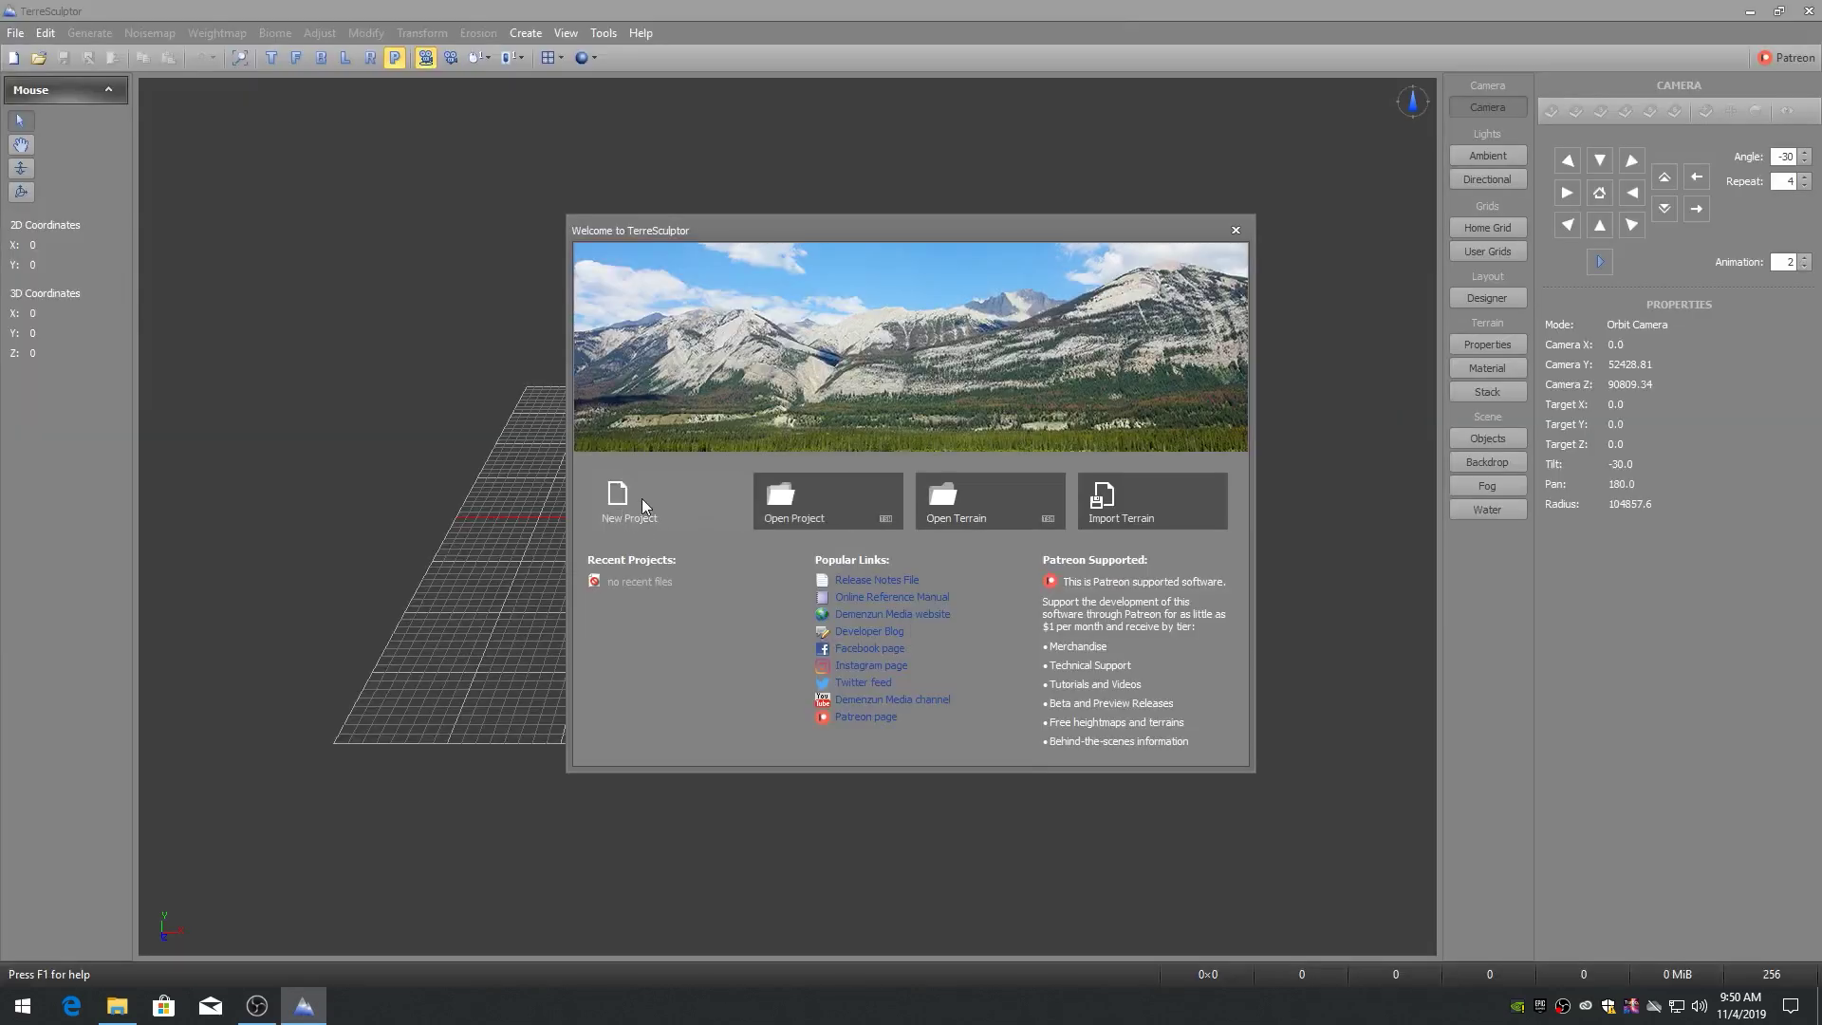
Create a new flat 2048×2048 terrain and adjust the viewport grid display.
{"action": "left_click", "coordinate": [641, 498]}
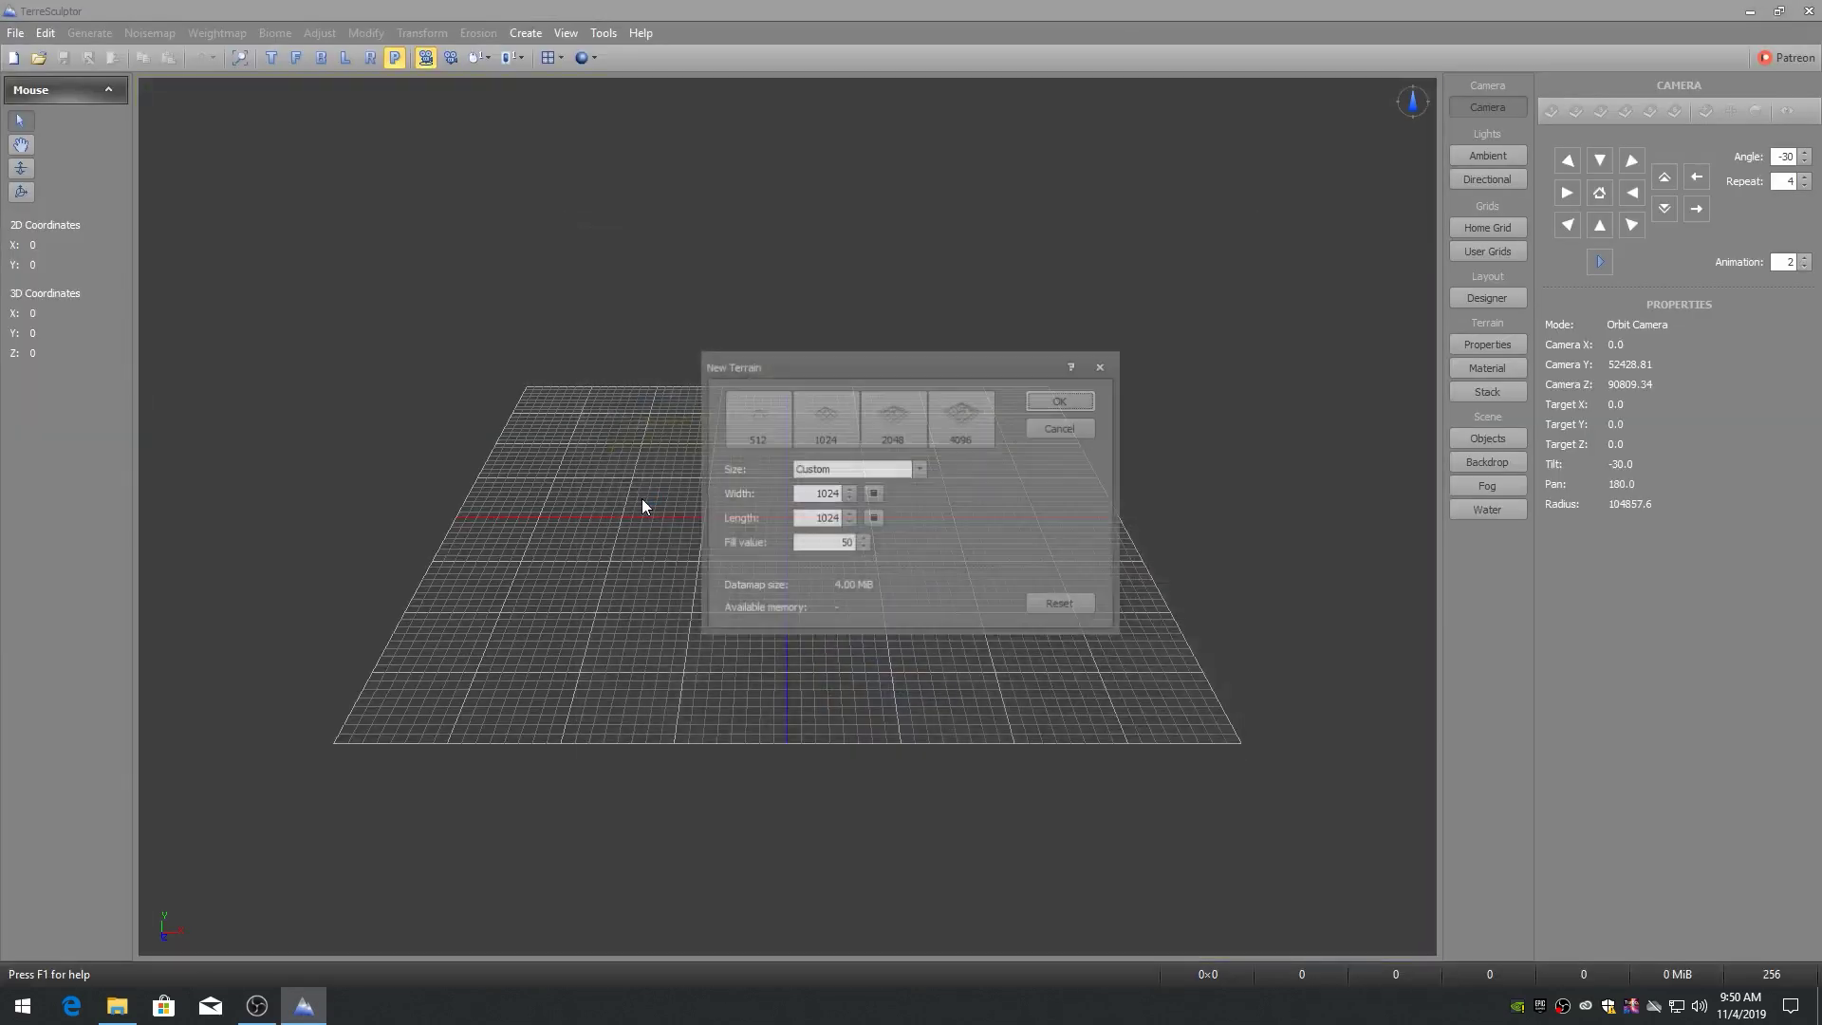
{"action": "double_click", "coordinate": [896, 420]}
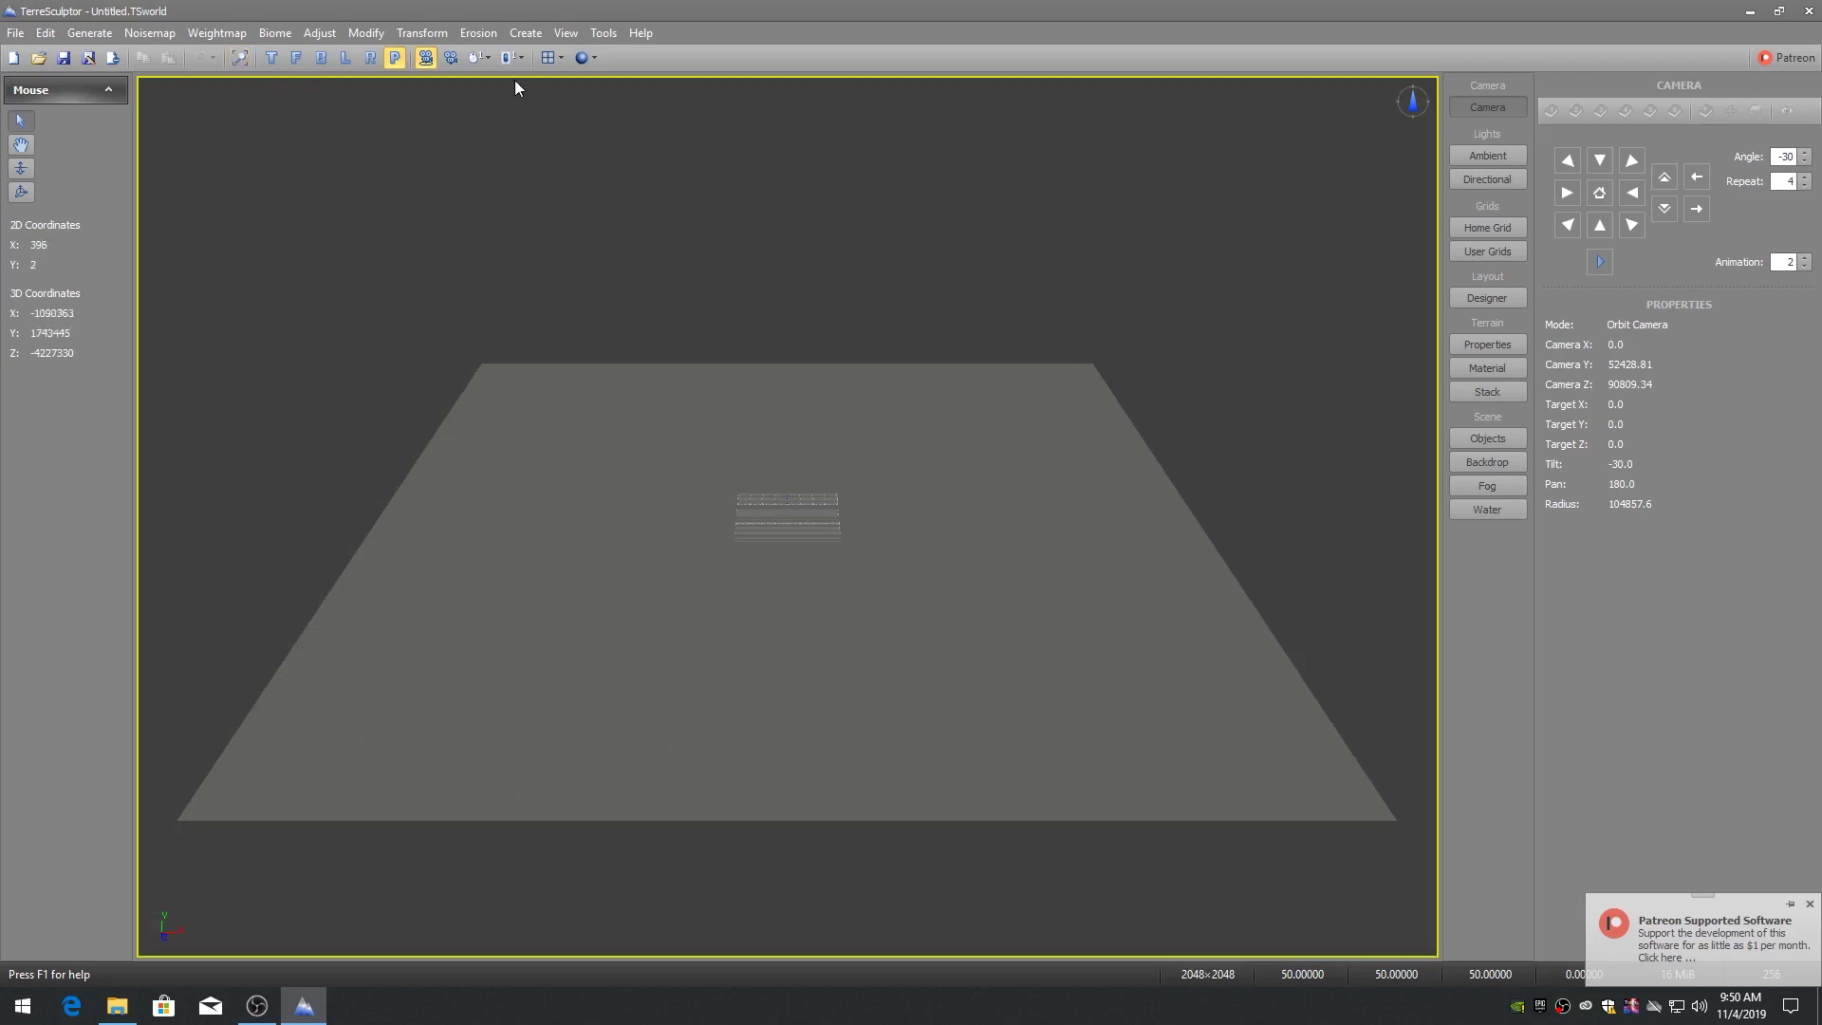
{"action": "left_click", "coordinate": [514, 60]}
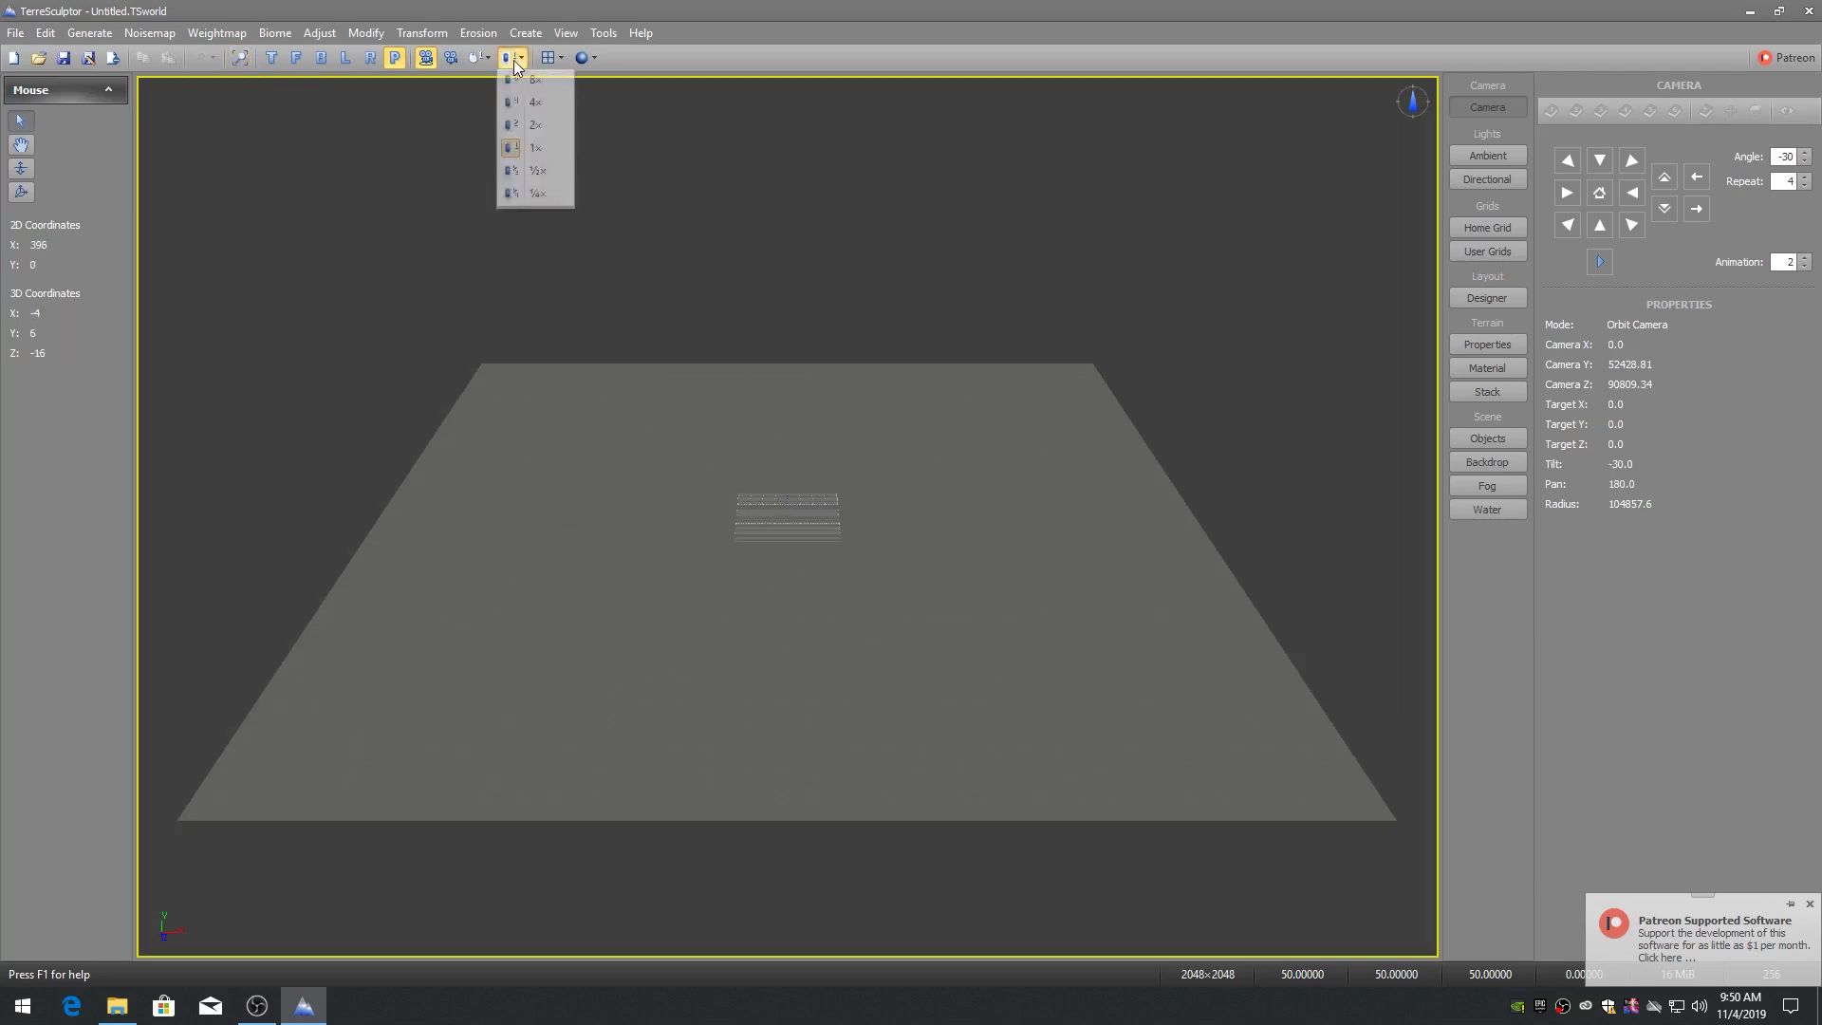
{"action": "left_click", "coordinate": [595, 106]}
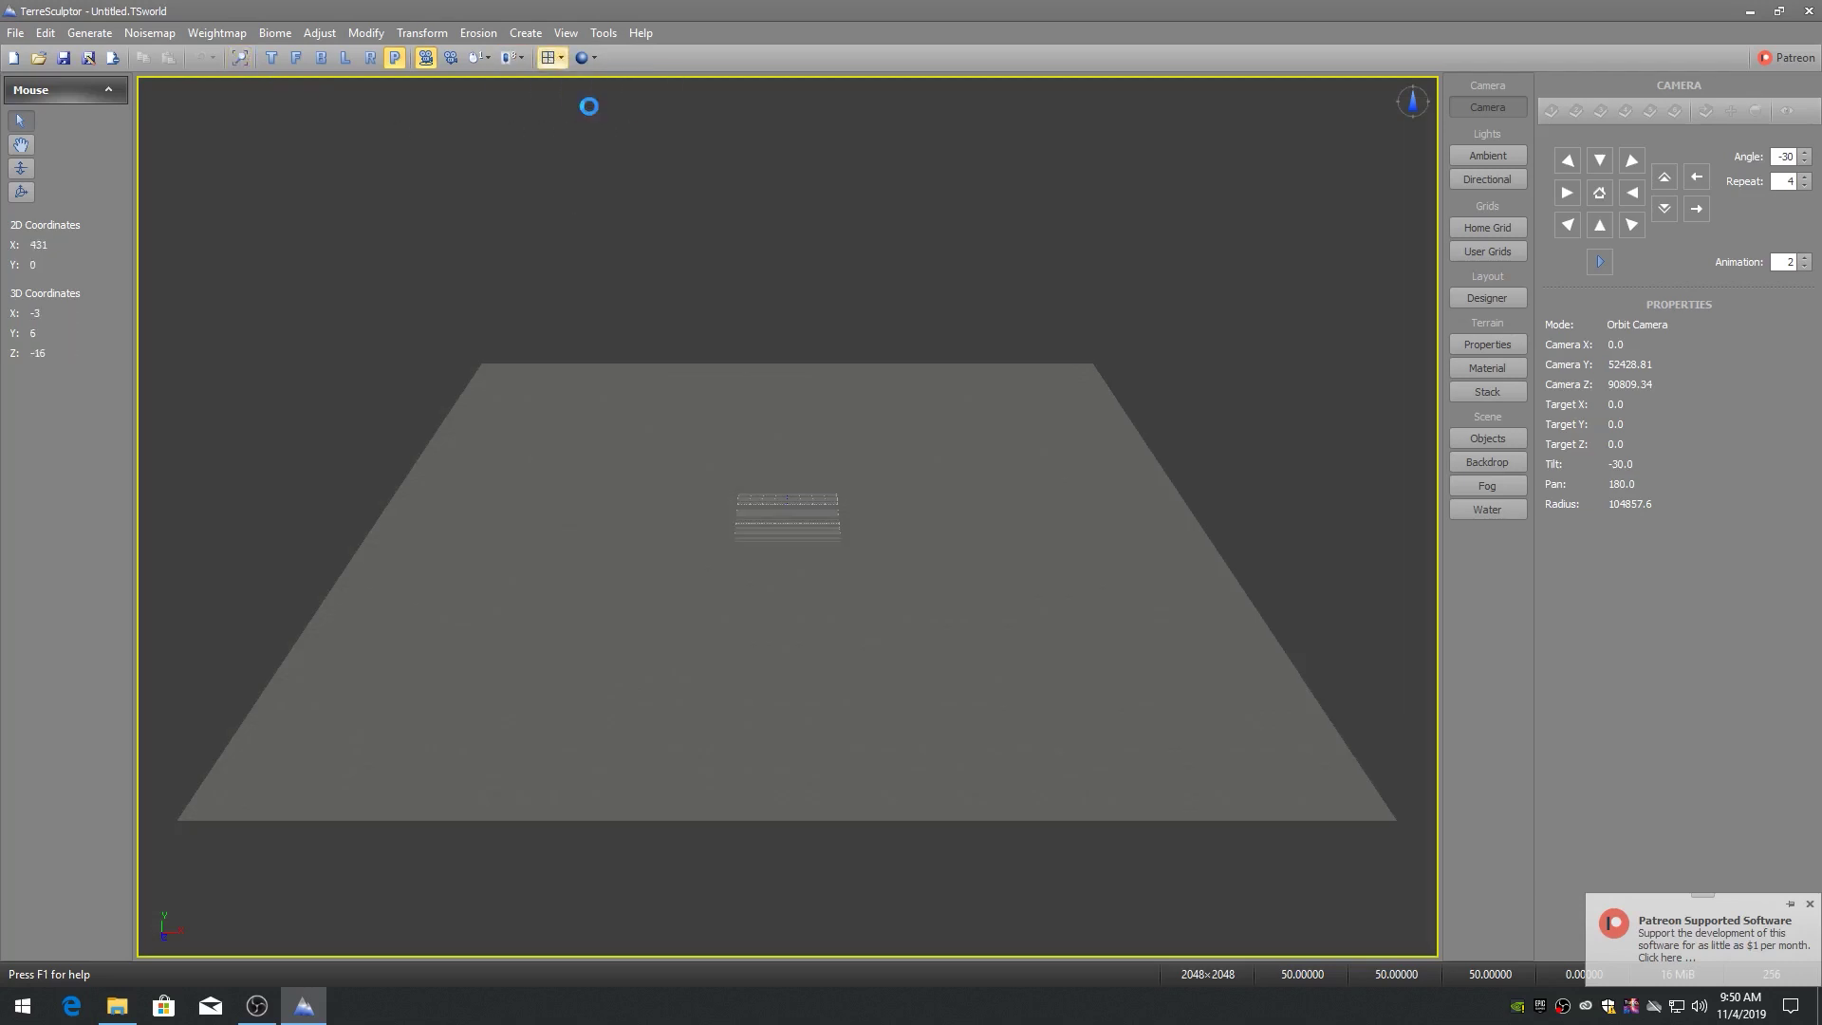
Hide the Home Grid in the scene objects list.
{"action": "left_click", "coordinate": [1482, 434]}
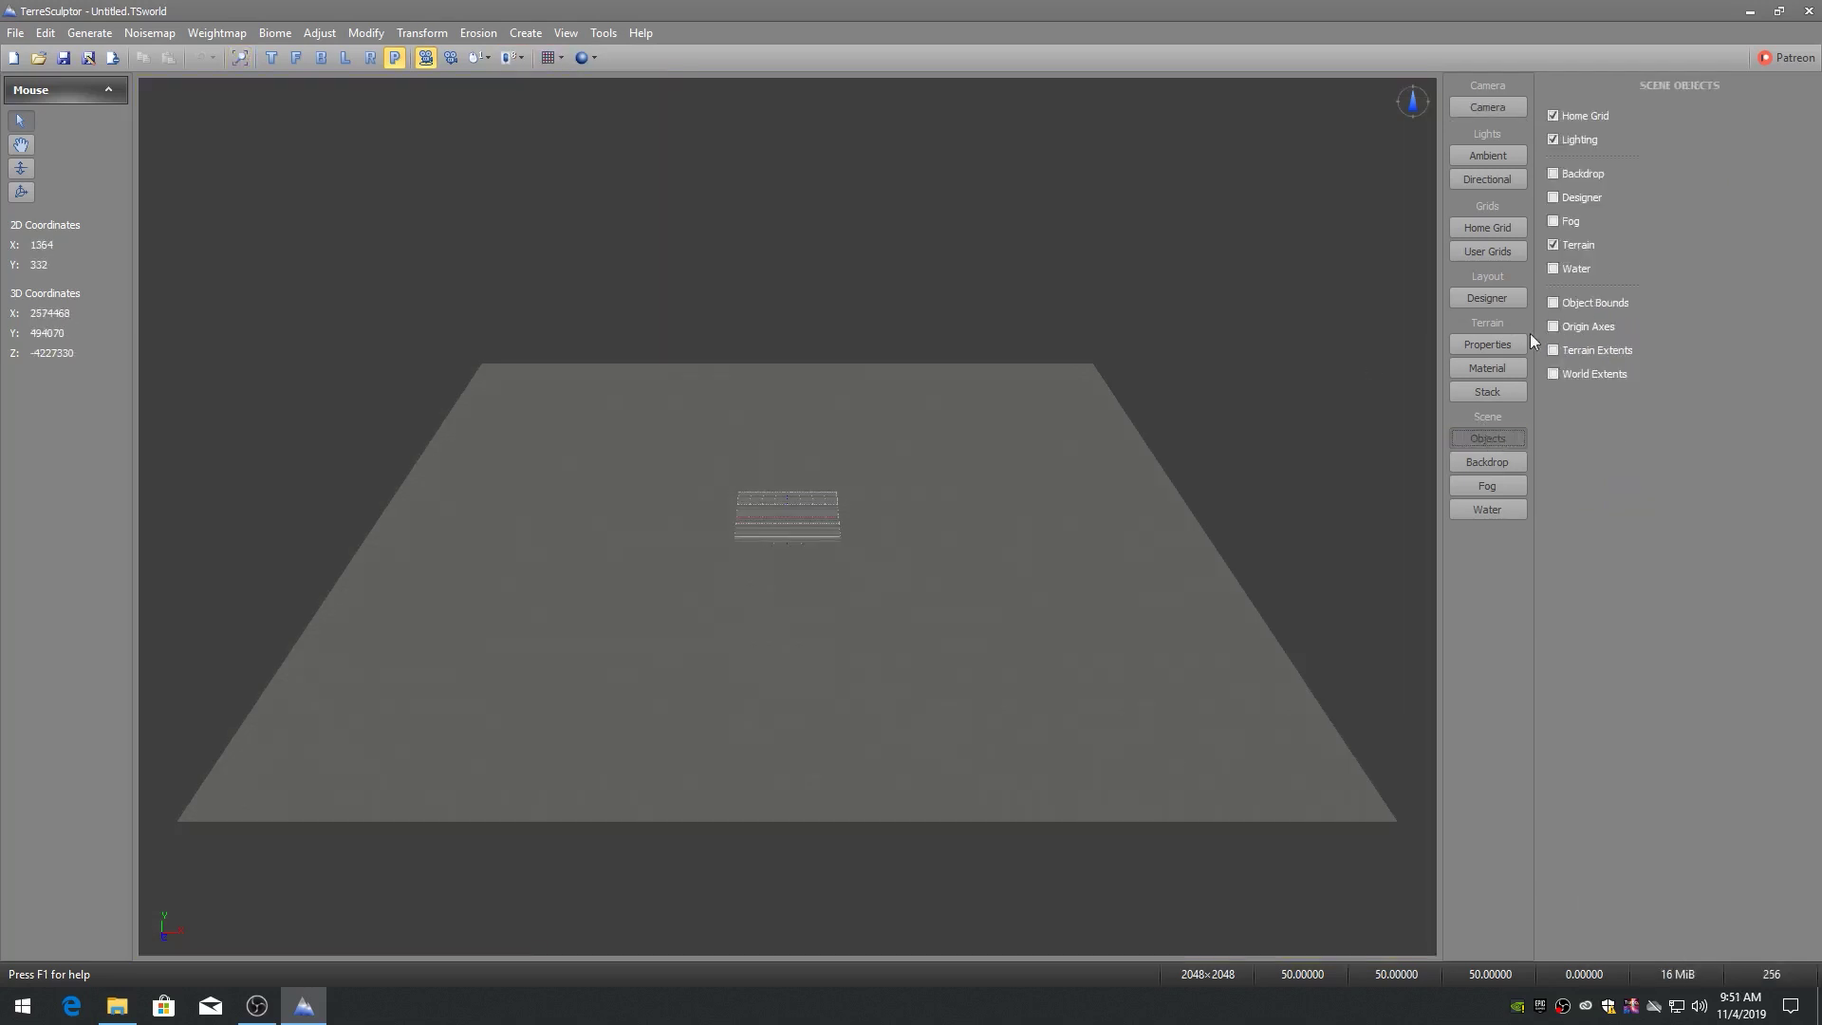
{"action": "left_click", "coordinate": [1555, 115]}
{"action": "left_click", "coordinate": [1482, 104]}
{"action": "left_click", "coordinate": [152, 34]}
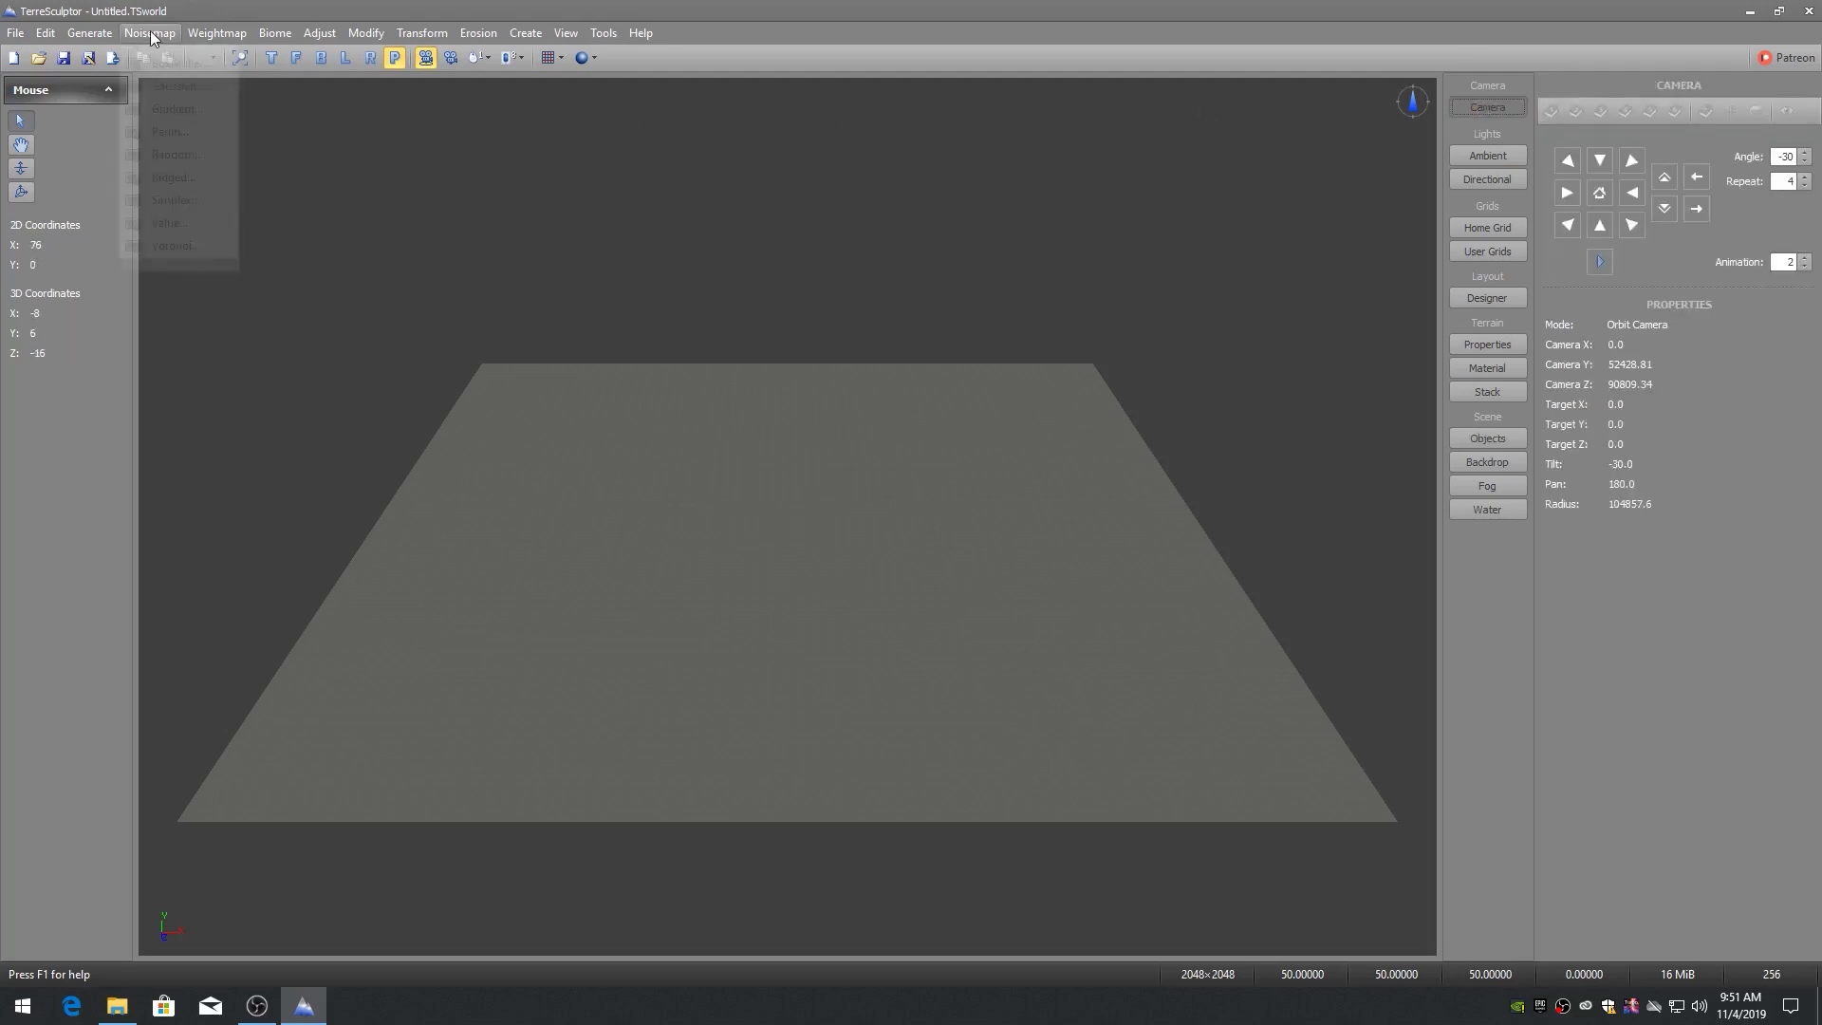
Generate a Gradient noisemap from the Lump Land preset with Gain raised to 82.
{"action": "left_click", "coordinate": [160, 110]}
{"action": "left_click", "coordinate": [1042, 294]}
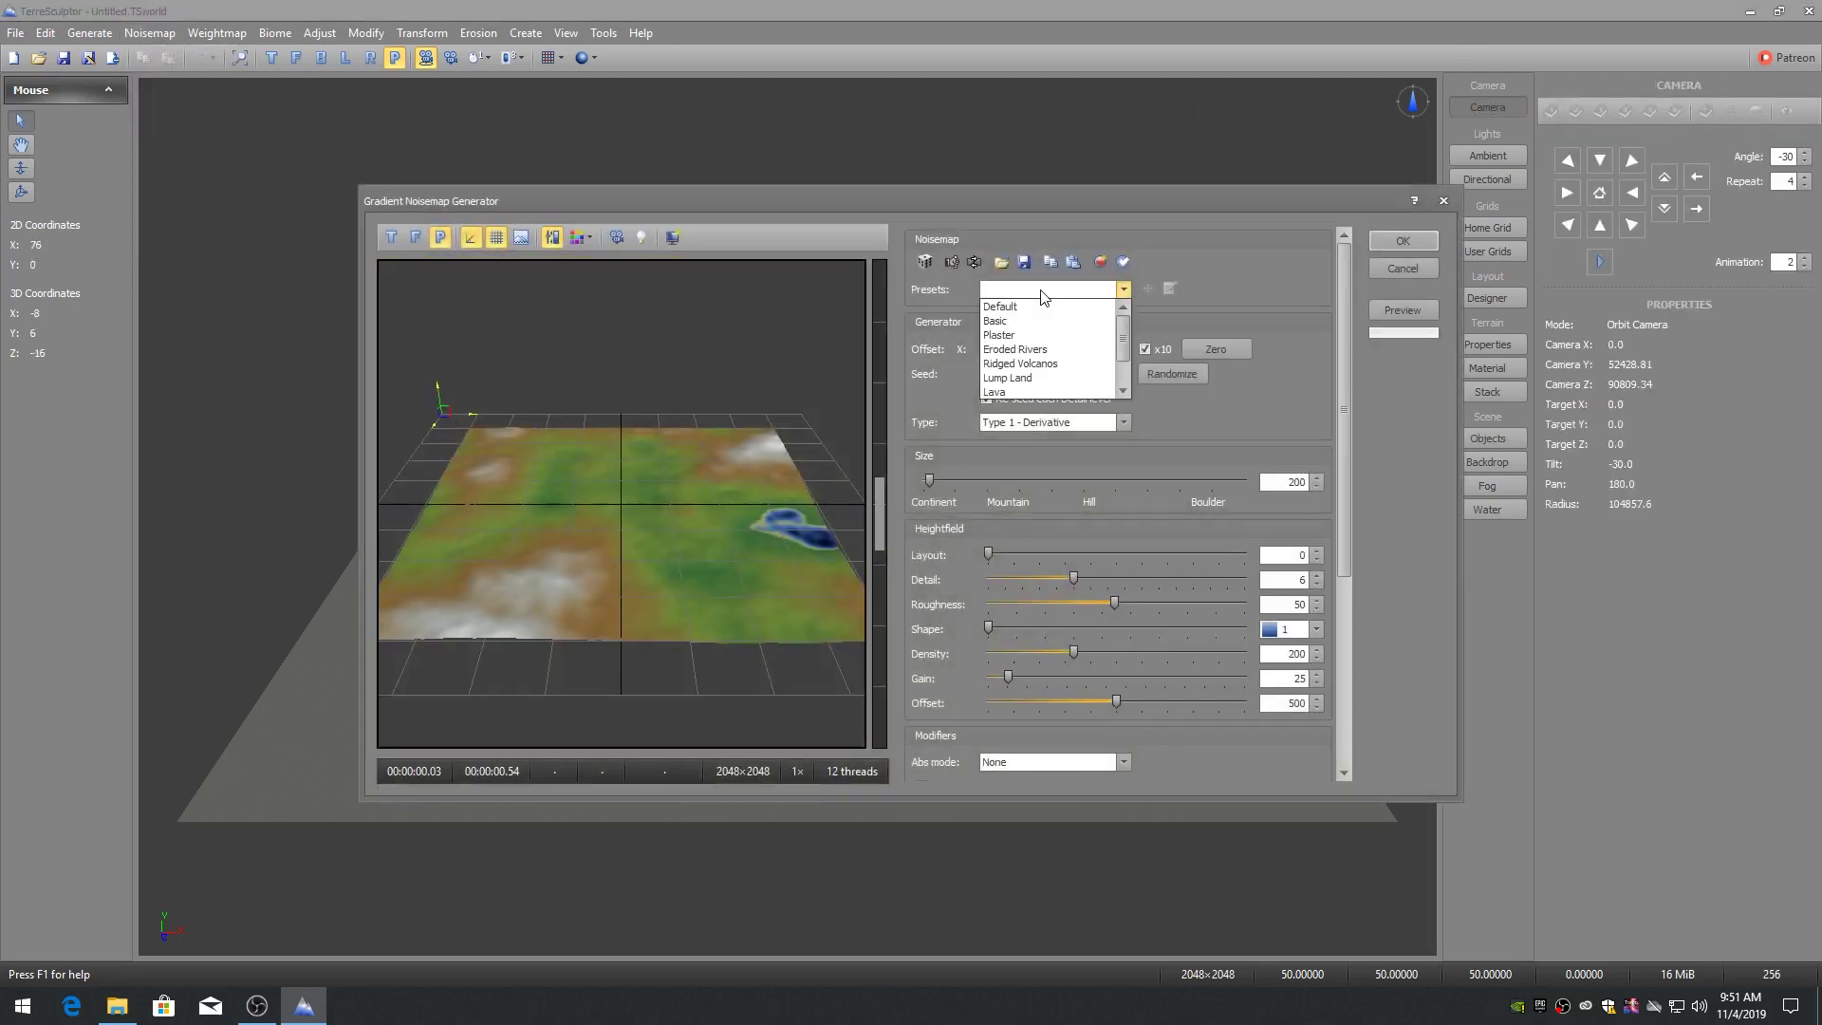
{"action": "left_click", "coordinate": [1042, 378]}
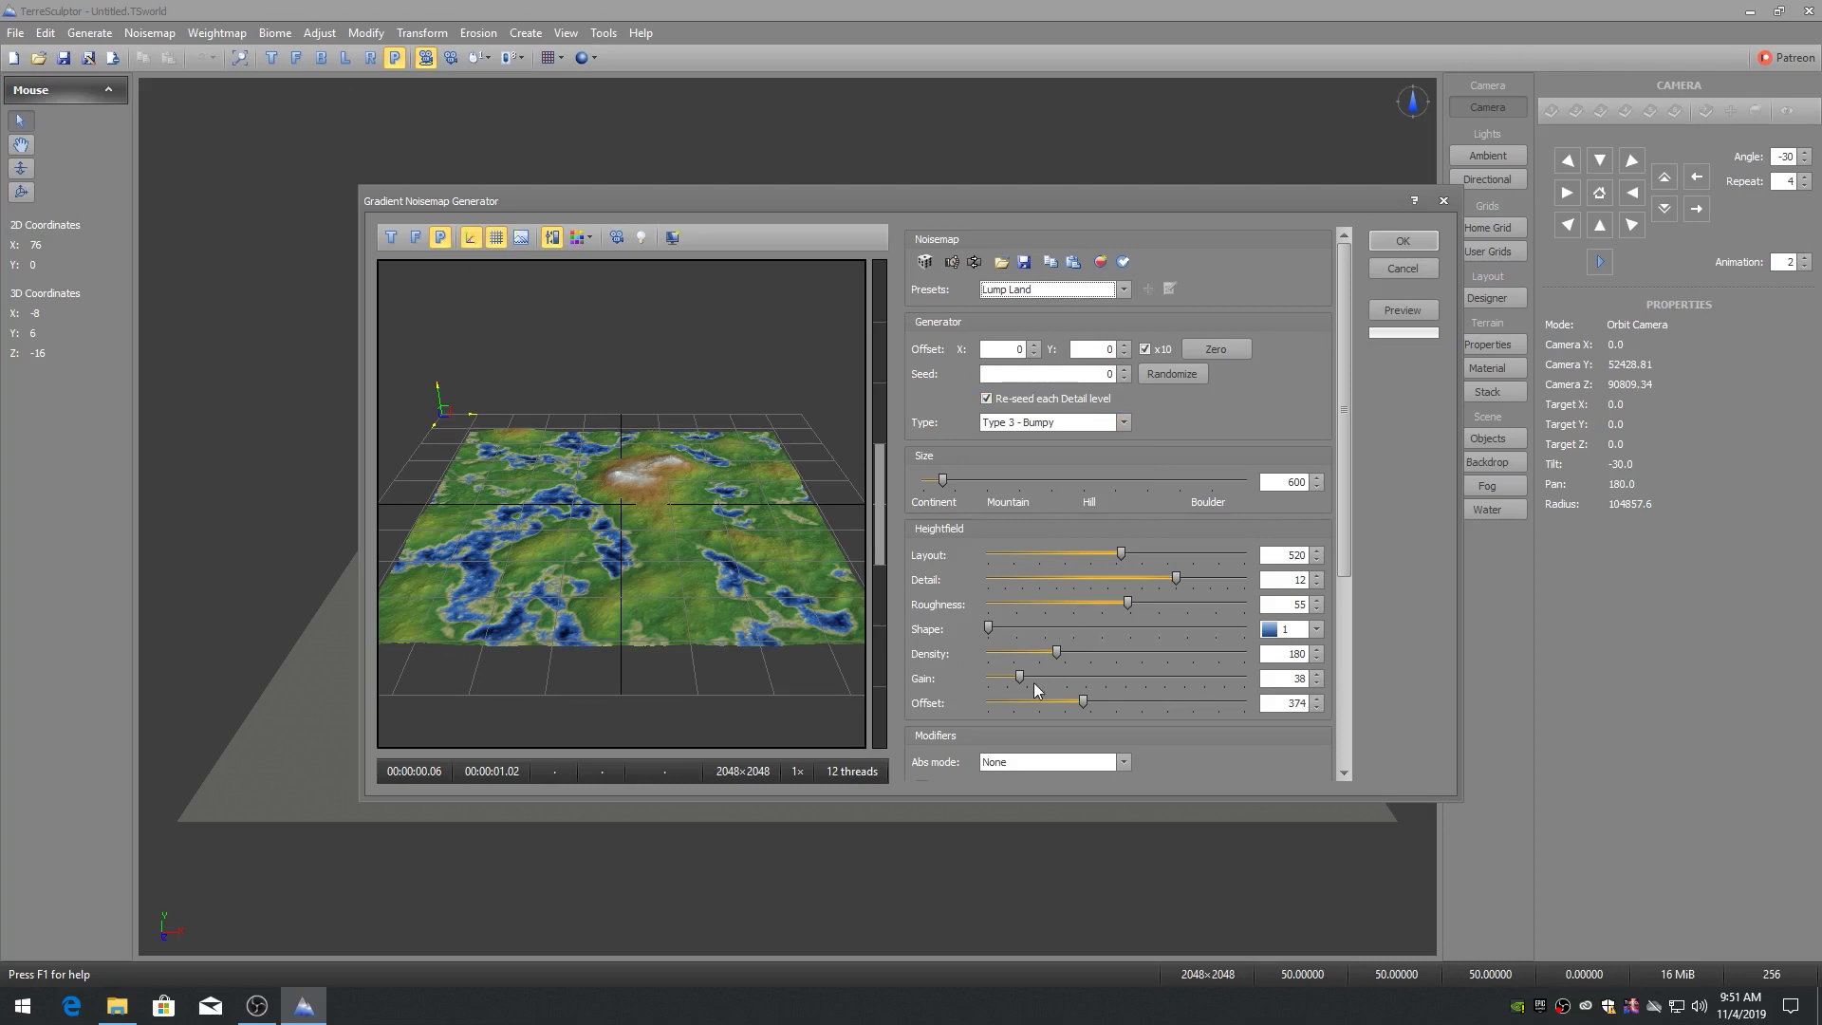
{"action": "mouse_move", "coordinate": [1020, 677]}
{"action": "left_mouse_down"}
{"action": "mouse_move", "coordinate": [1057, 677]}
{"action": "mouse_move", "coordinate": [1046, 710]}
{"action": "left_mouse_up"}
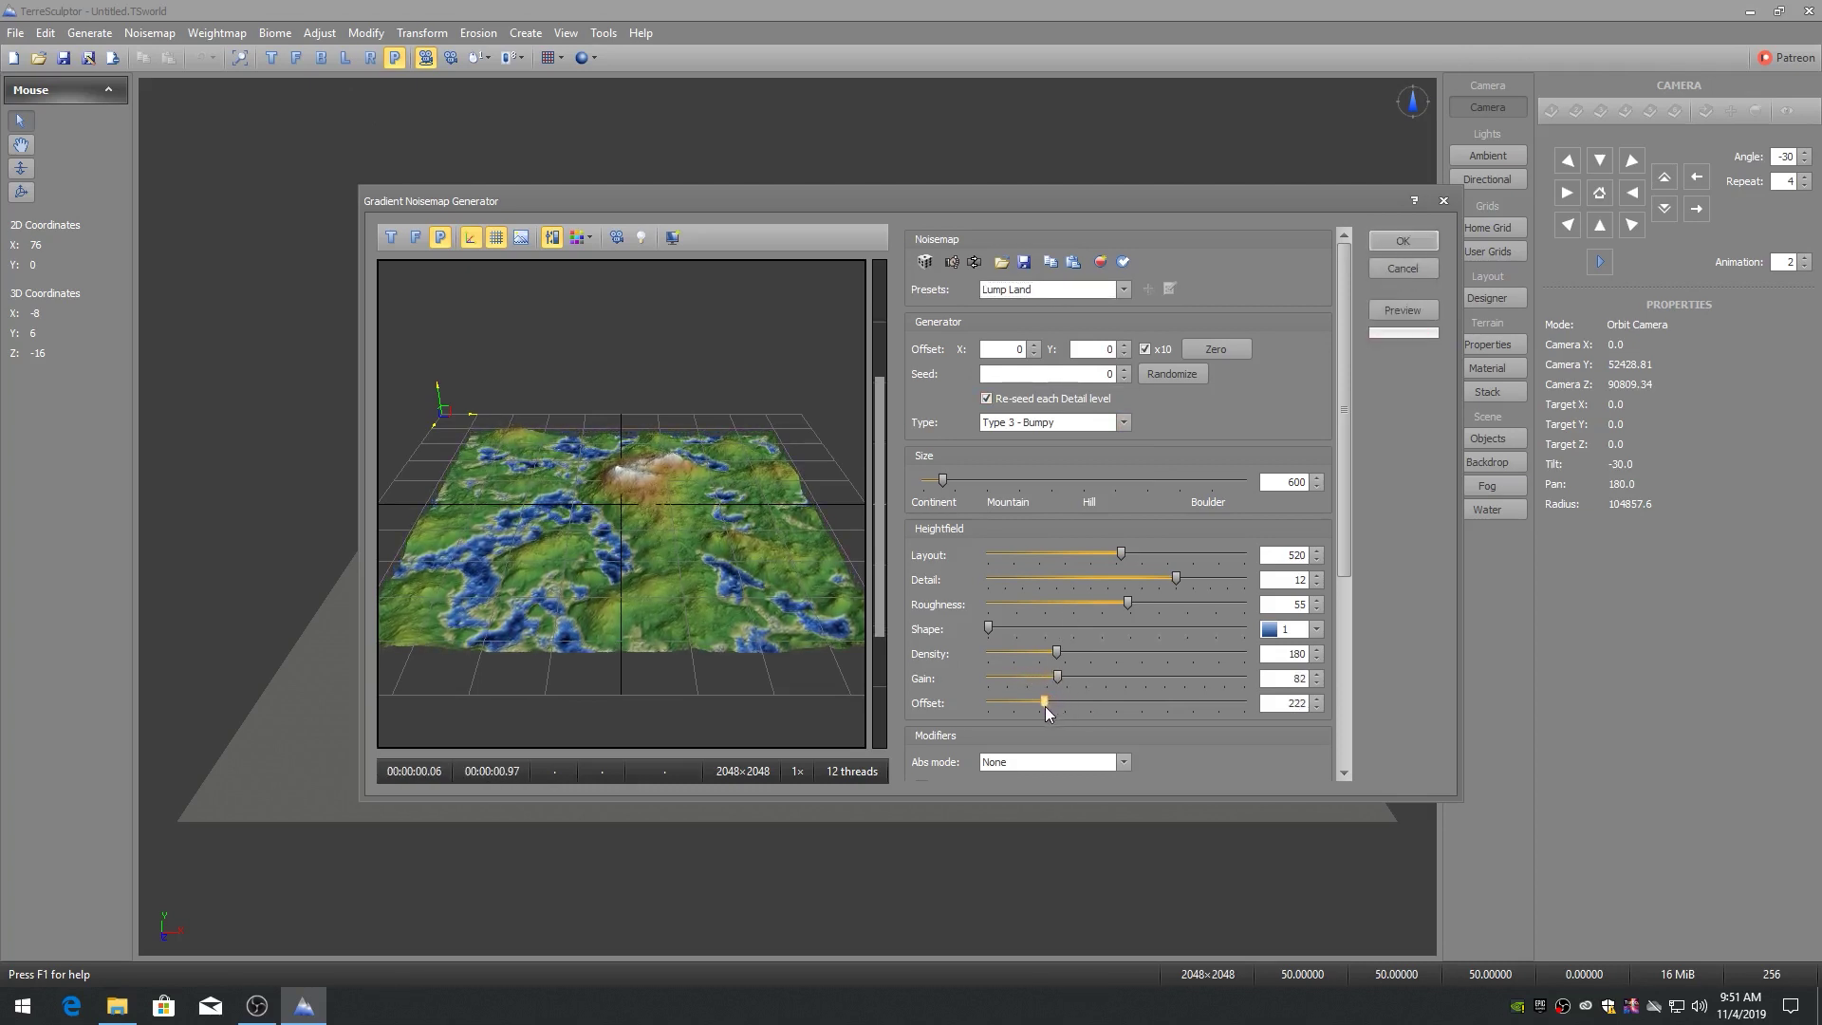
{"action": "left_click", "coordinate": [1403, 240]}
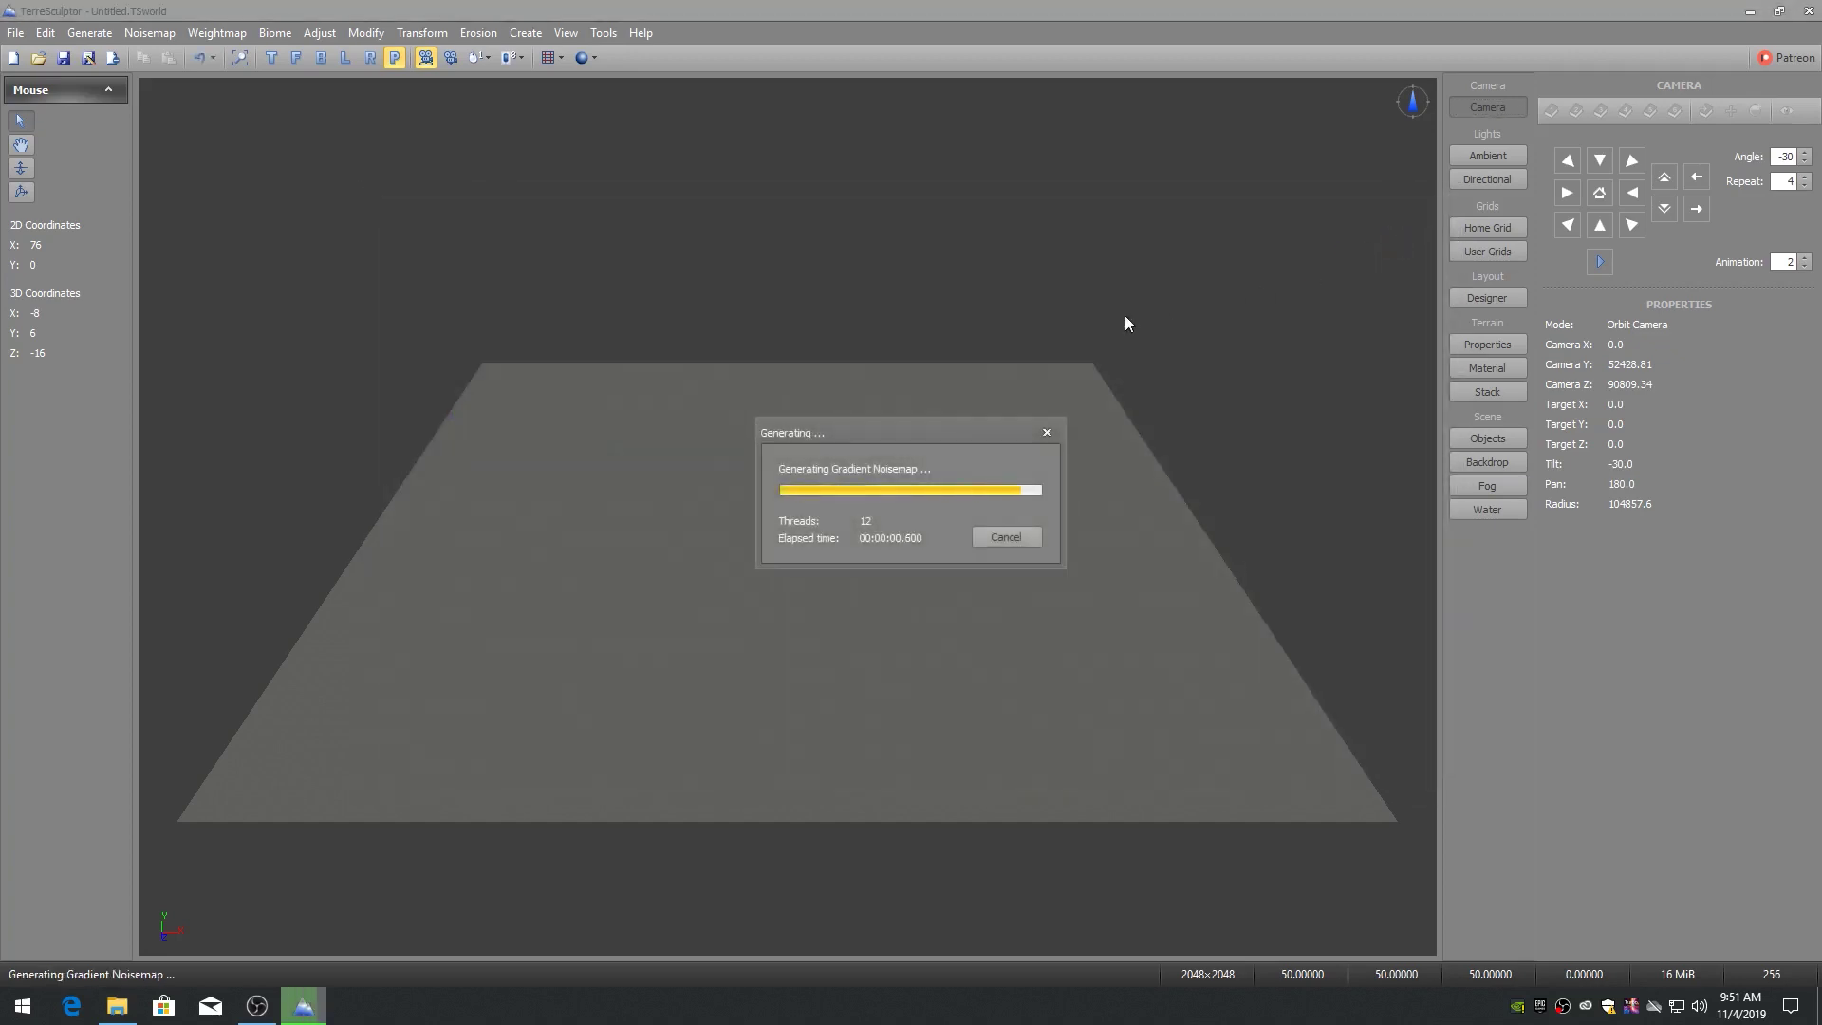
Set the terrain material type to Colorset using Desert Oasis, and zoom in.
{"action": "left_click", "coordinate": [1487, 369]}
{"action": "left_click", "coordinate": [1670, 205]}
{"action": "left_click", "coordinate": [1665, 240]}
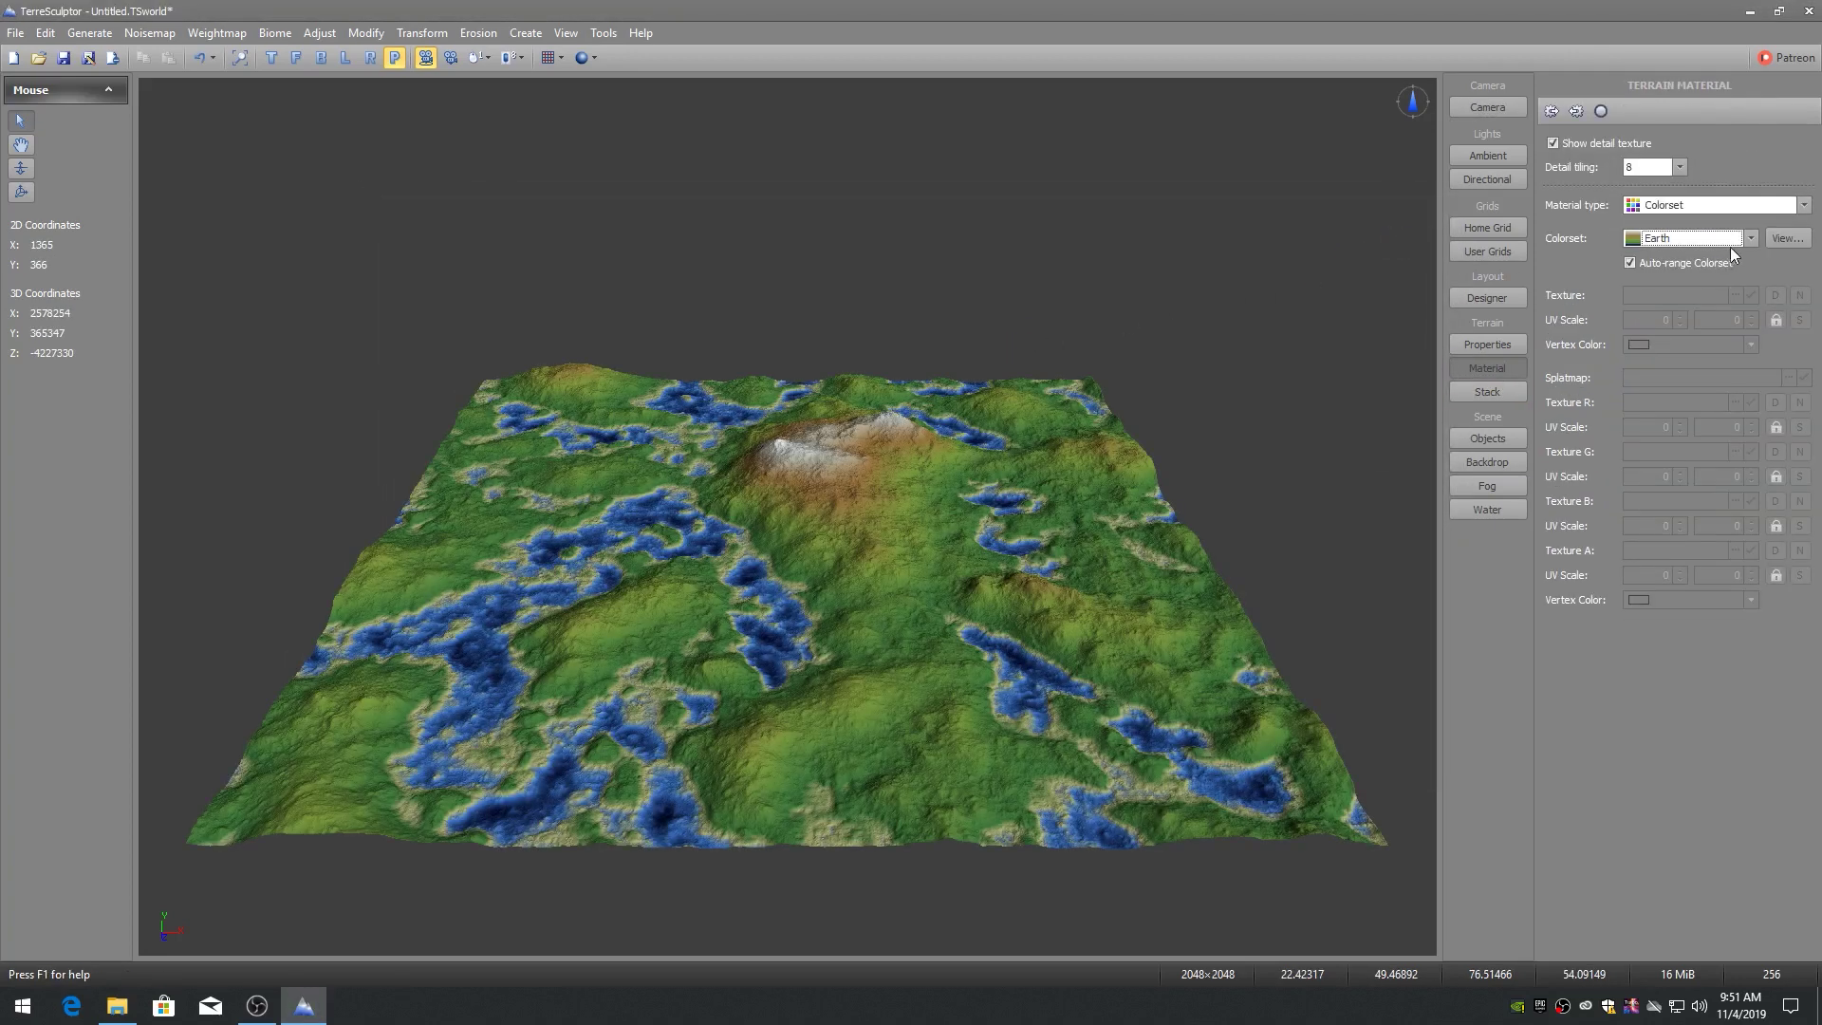
{"action": "left_click", "coordinate": [1751, 238]}
{"action": "left_click_drag", "start_coordinate": [1751, 319], "coordinate": [1750, 277]}
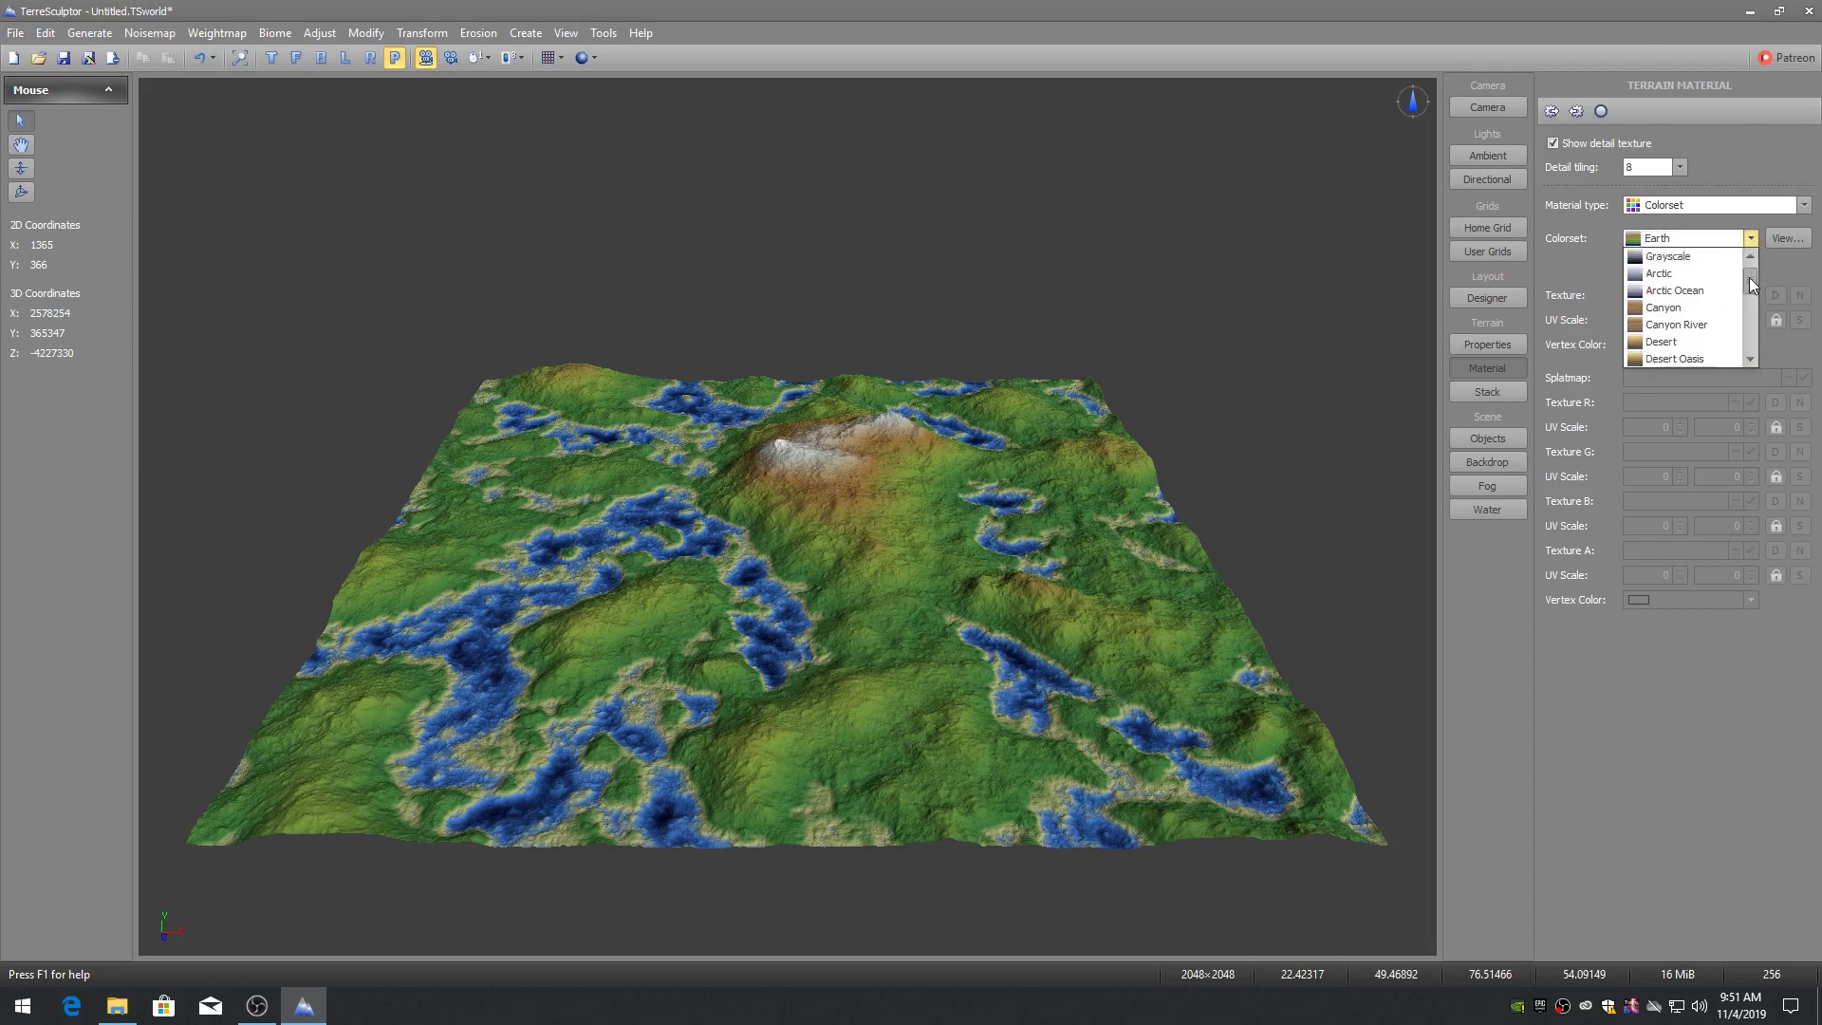
{"action": "left_click", "coordinate": [1677, 355]}
{"action": "scroll", "coordinate": [777, 588], "scroll_direction": "up", "scroll_amount": 2}
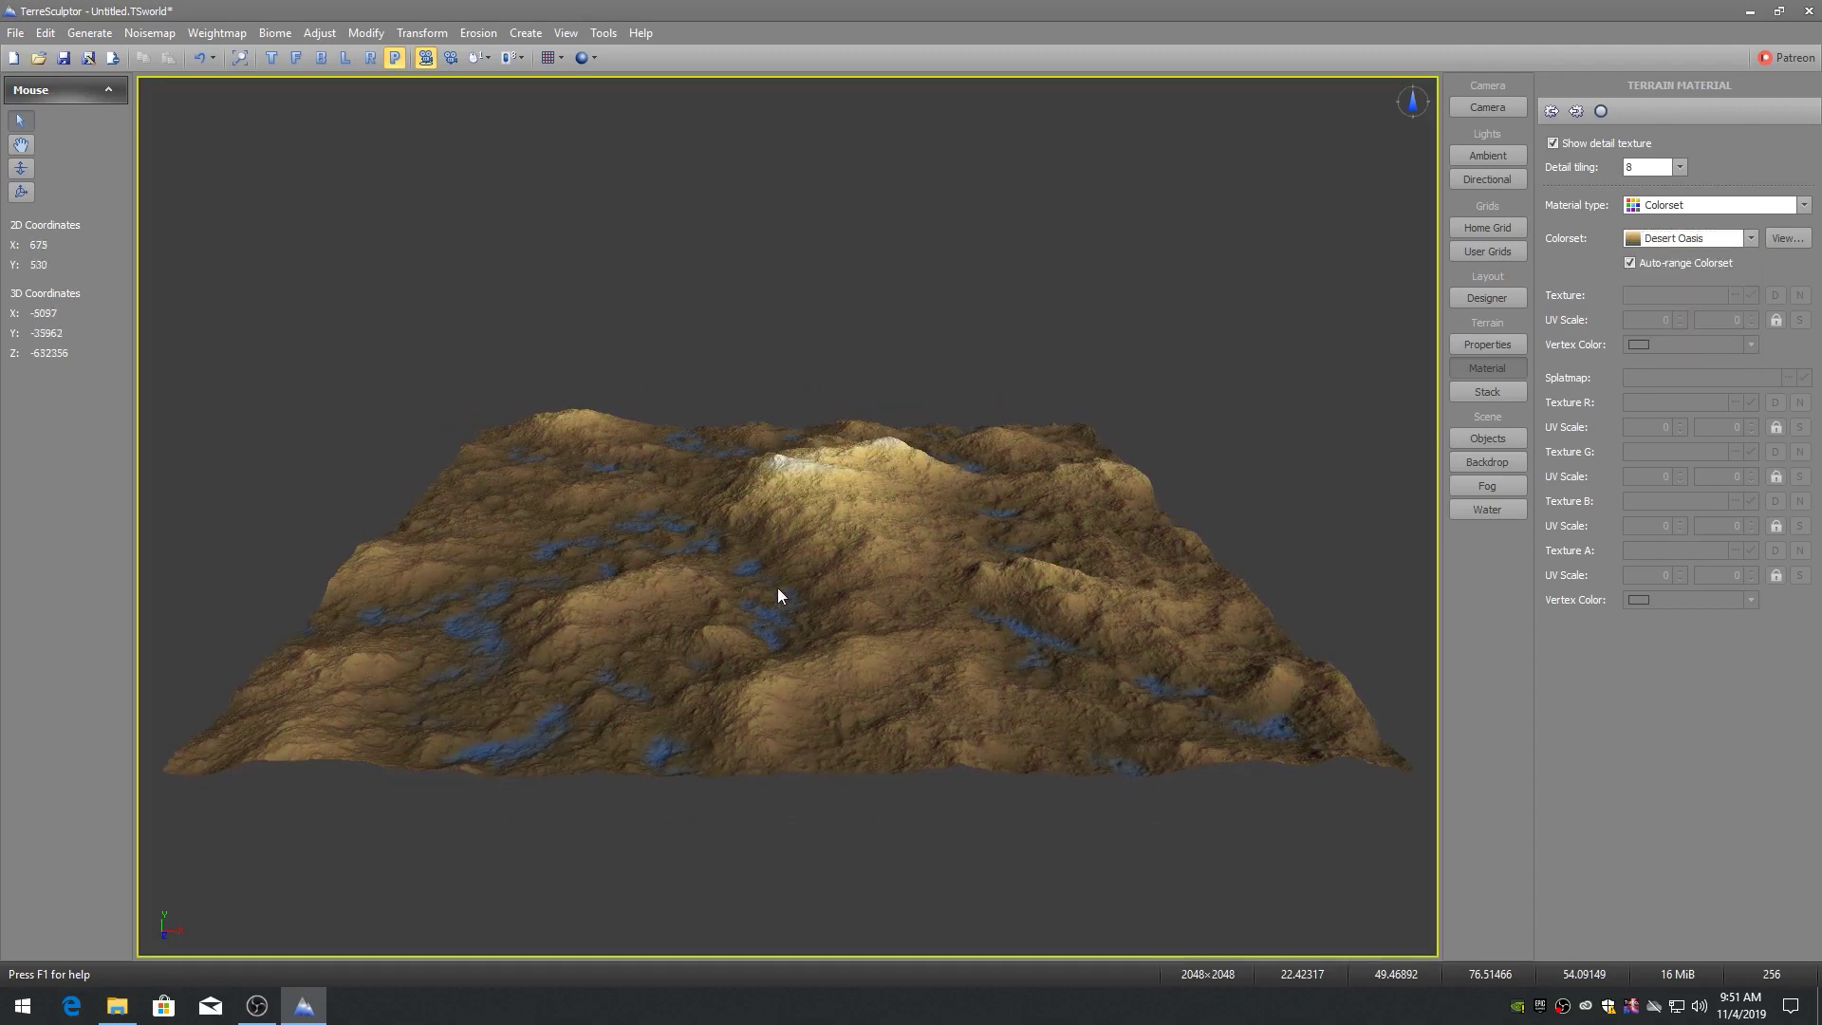
{"action": "scroll", "coordinate": [776, 600], "scroll_direction": "up", "scroll_amount": 1}
{"action": "scroll", "coordinate": [776, 600], "scroll_direction": "up", "scroll_amount": 2}
{"action": "scroll", "coordinate": [777, 600], "scroll_direction": "up", "scroll_amount": 1}
{"action": "scroll", "coordinate": [776, 599], "scroll_direction": "up", "scroll_amount": 1}
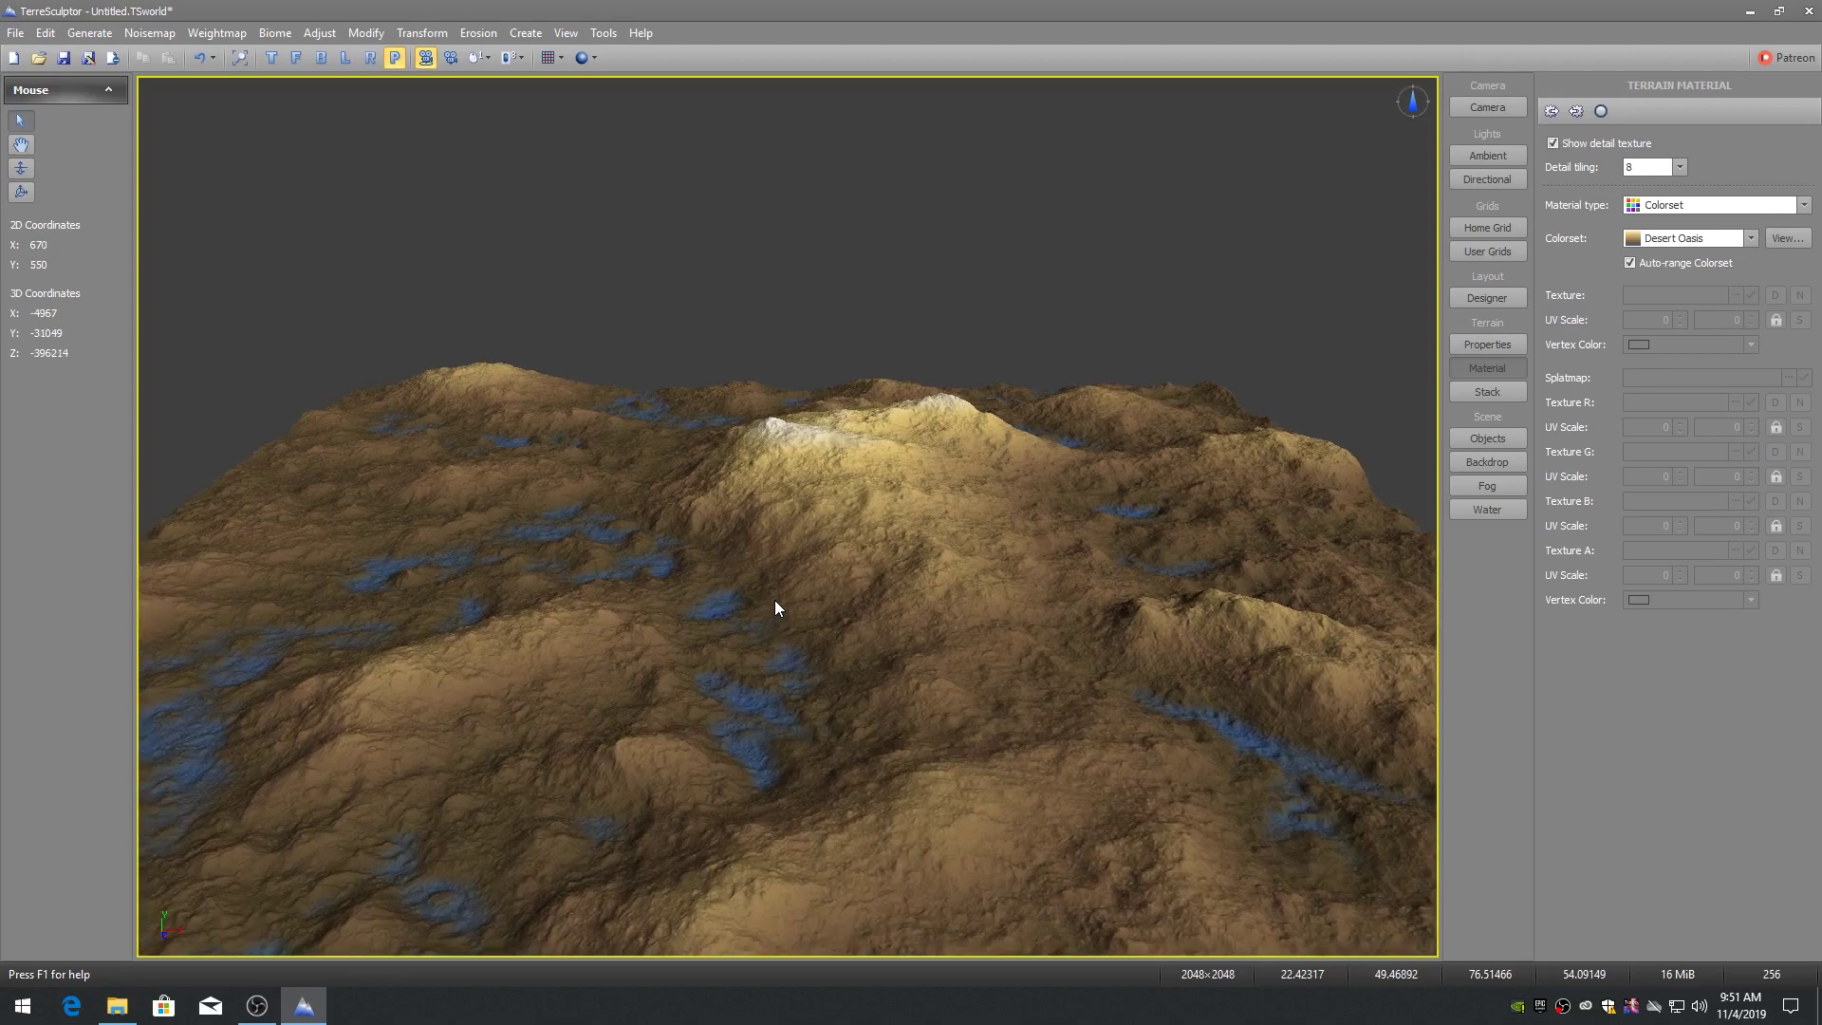
{"action": "left_click", "coordinate": [420, 33]}
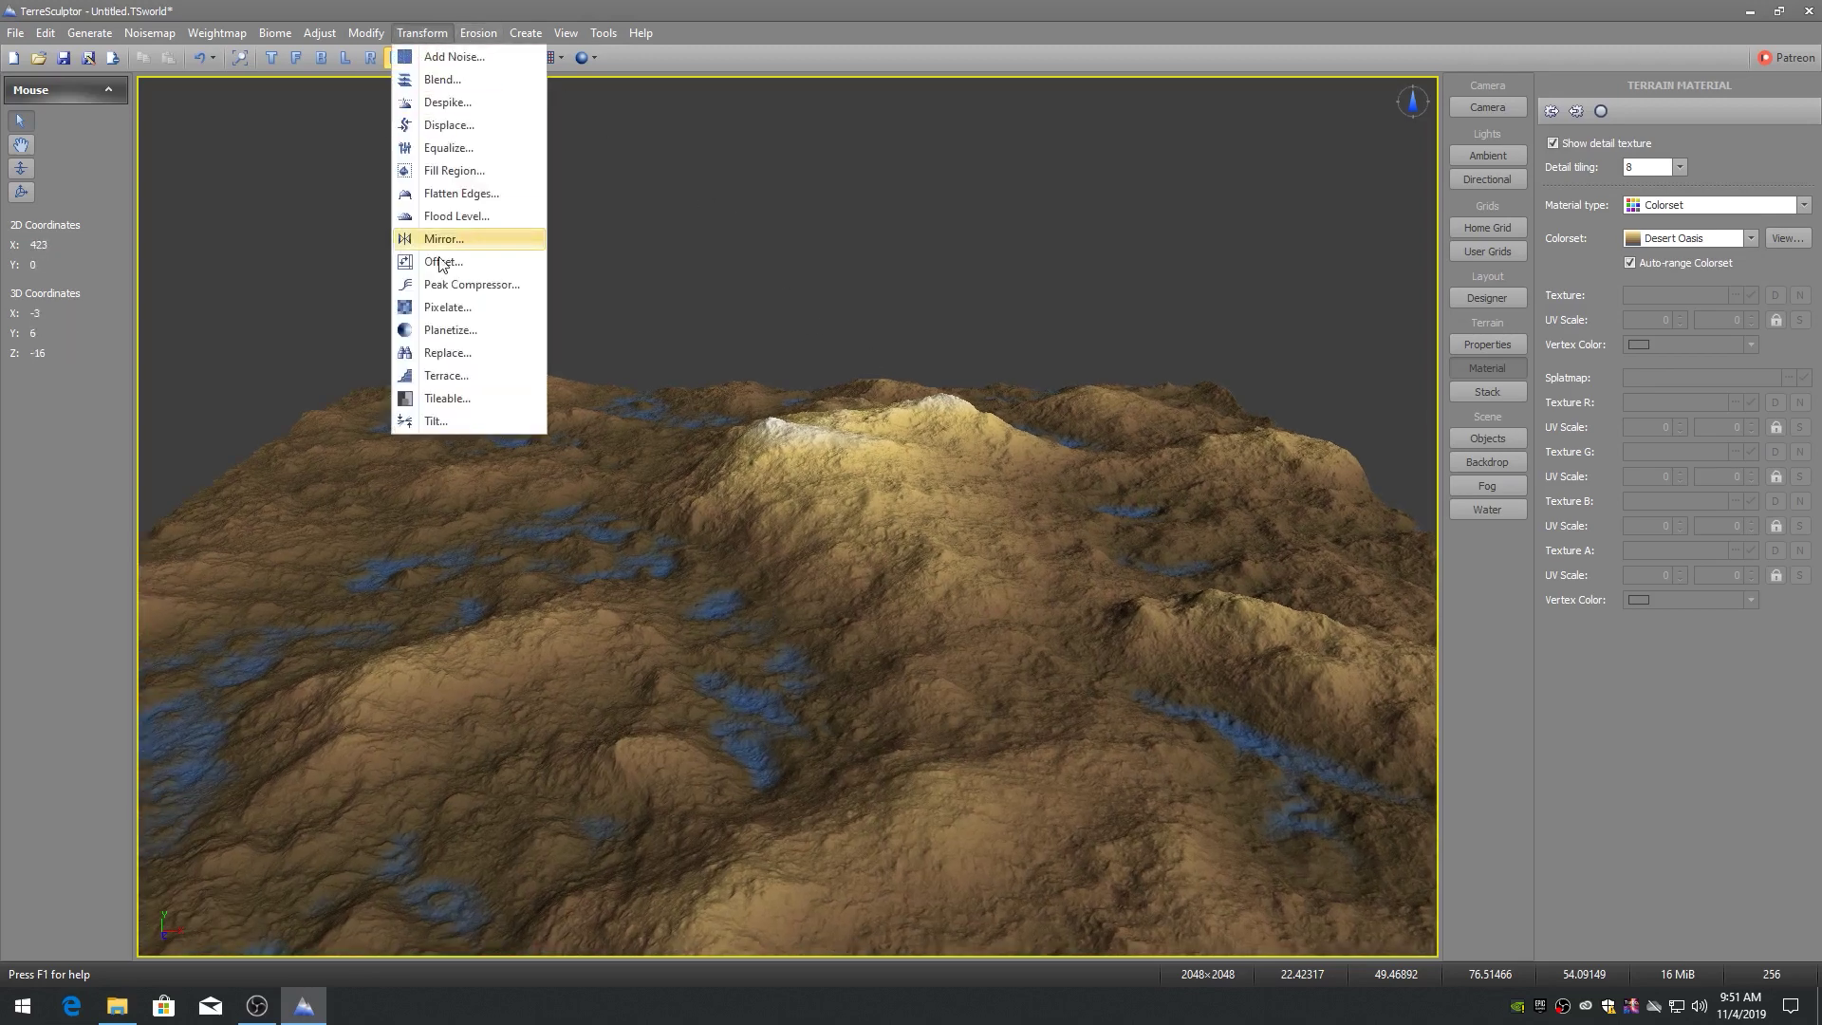
Apply a Terrace transform with the 'Terraces on Terraces 16 on 4' preset.
{"action": "left_click", "coordinate": [441, 377]}
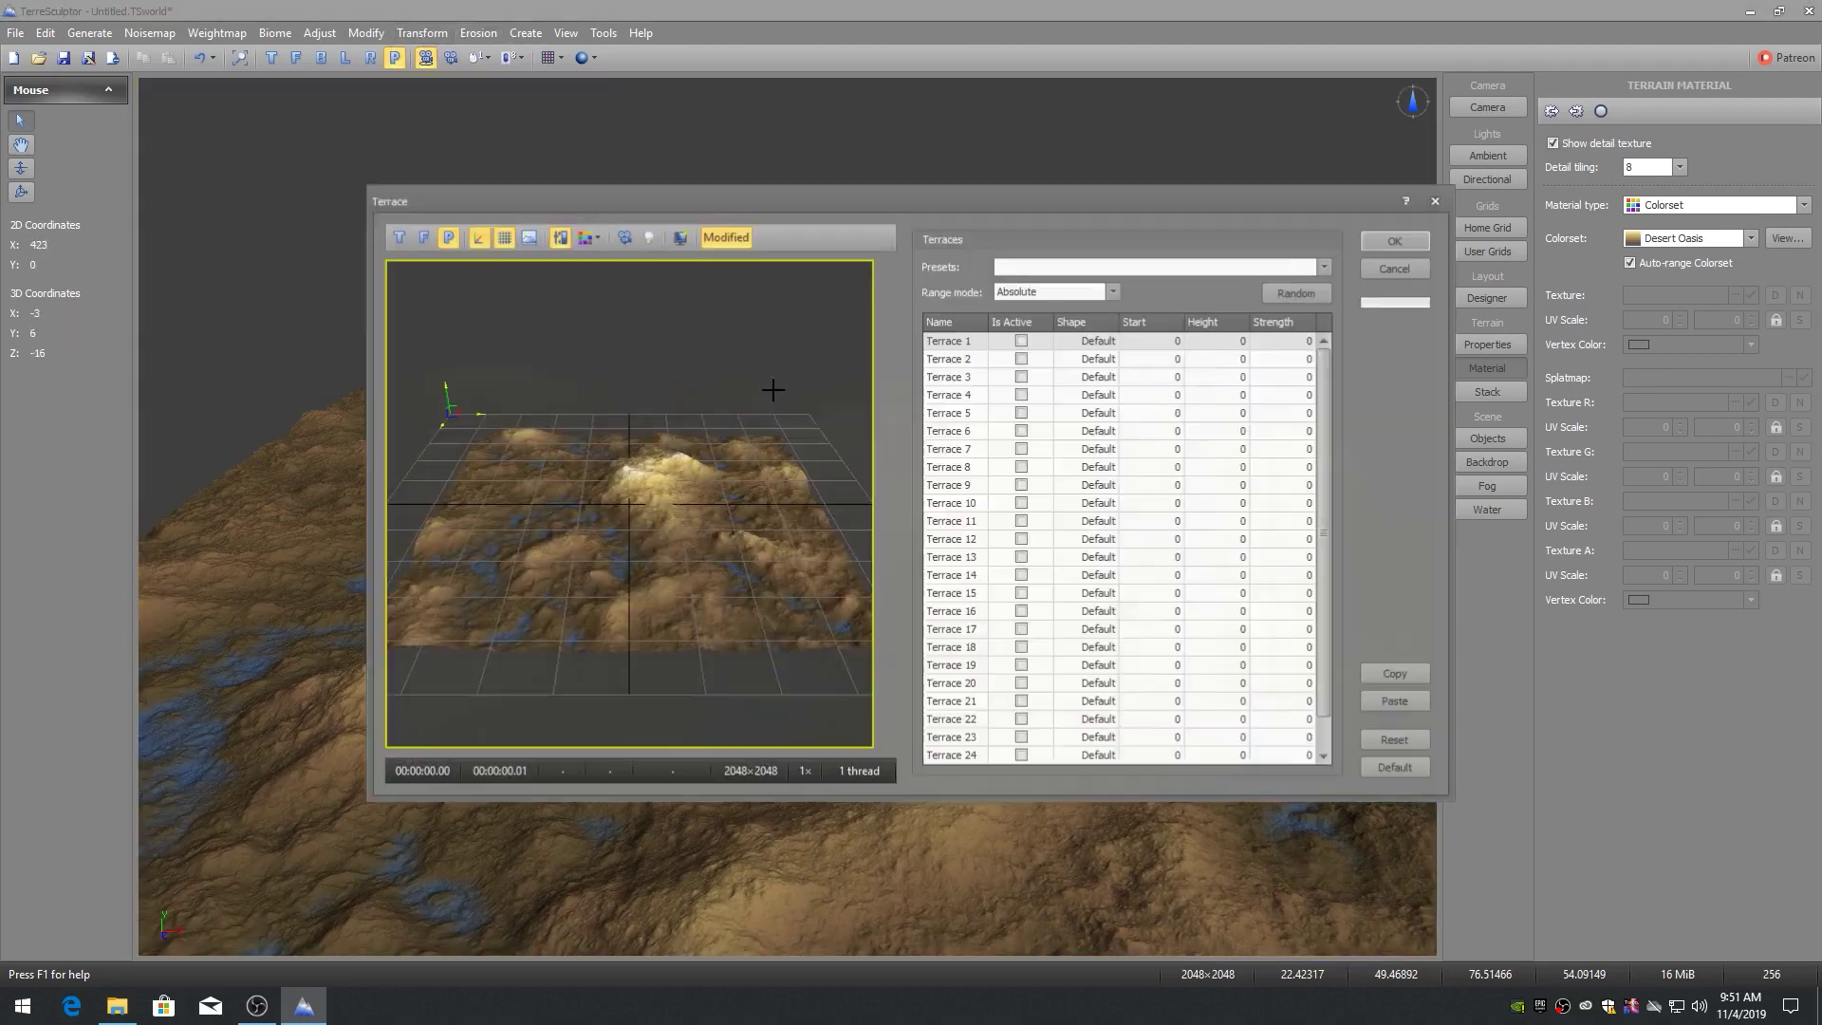
{"action": "left_click", "coordinate": [1325, 270]}
{"action": "scroll", "coordinate": [1177, 332], "scroll_direction": "down", "scroll_amount": 3}
{"action": "left_click", "coordinate": [1177, 332]}
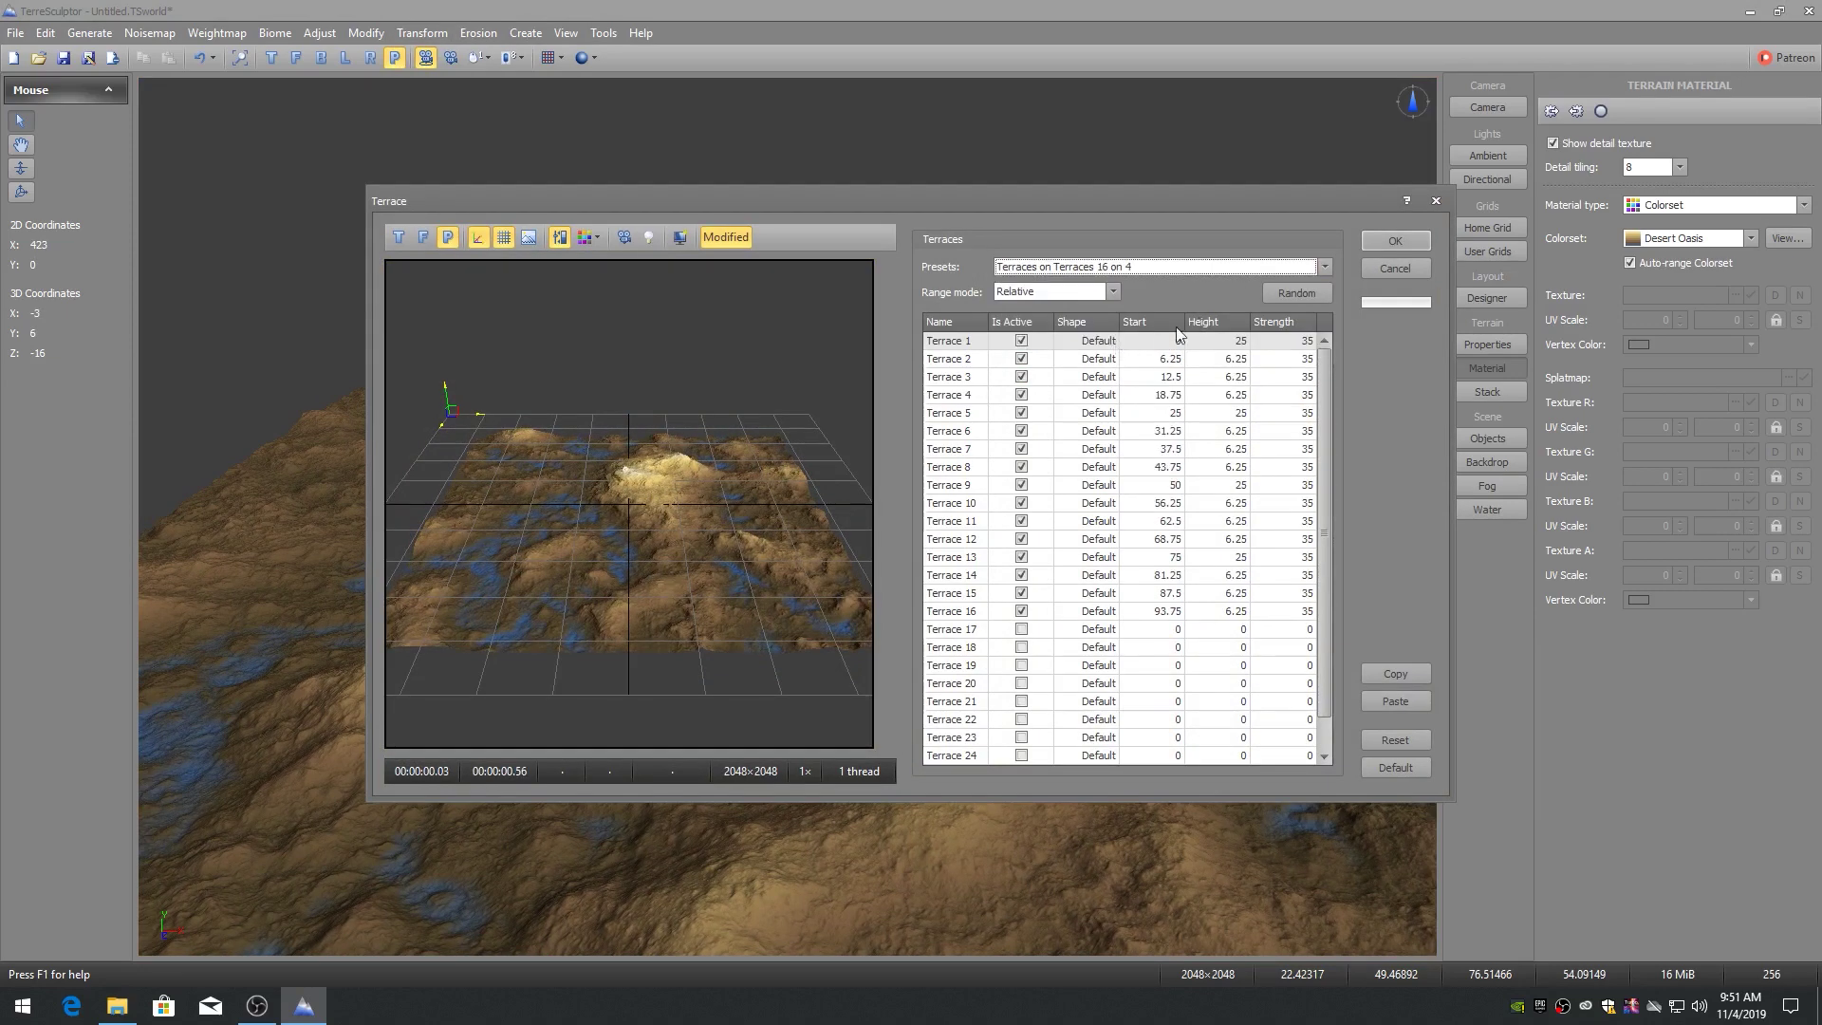
{"action": "left_click", "coordinate": [1384, 241]}
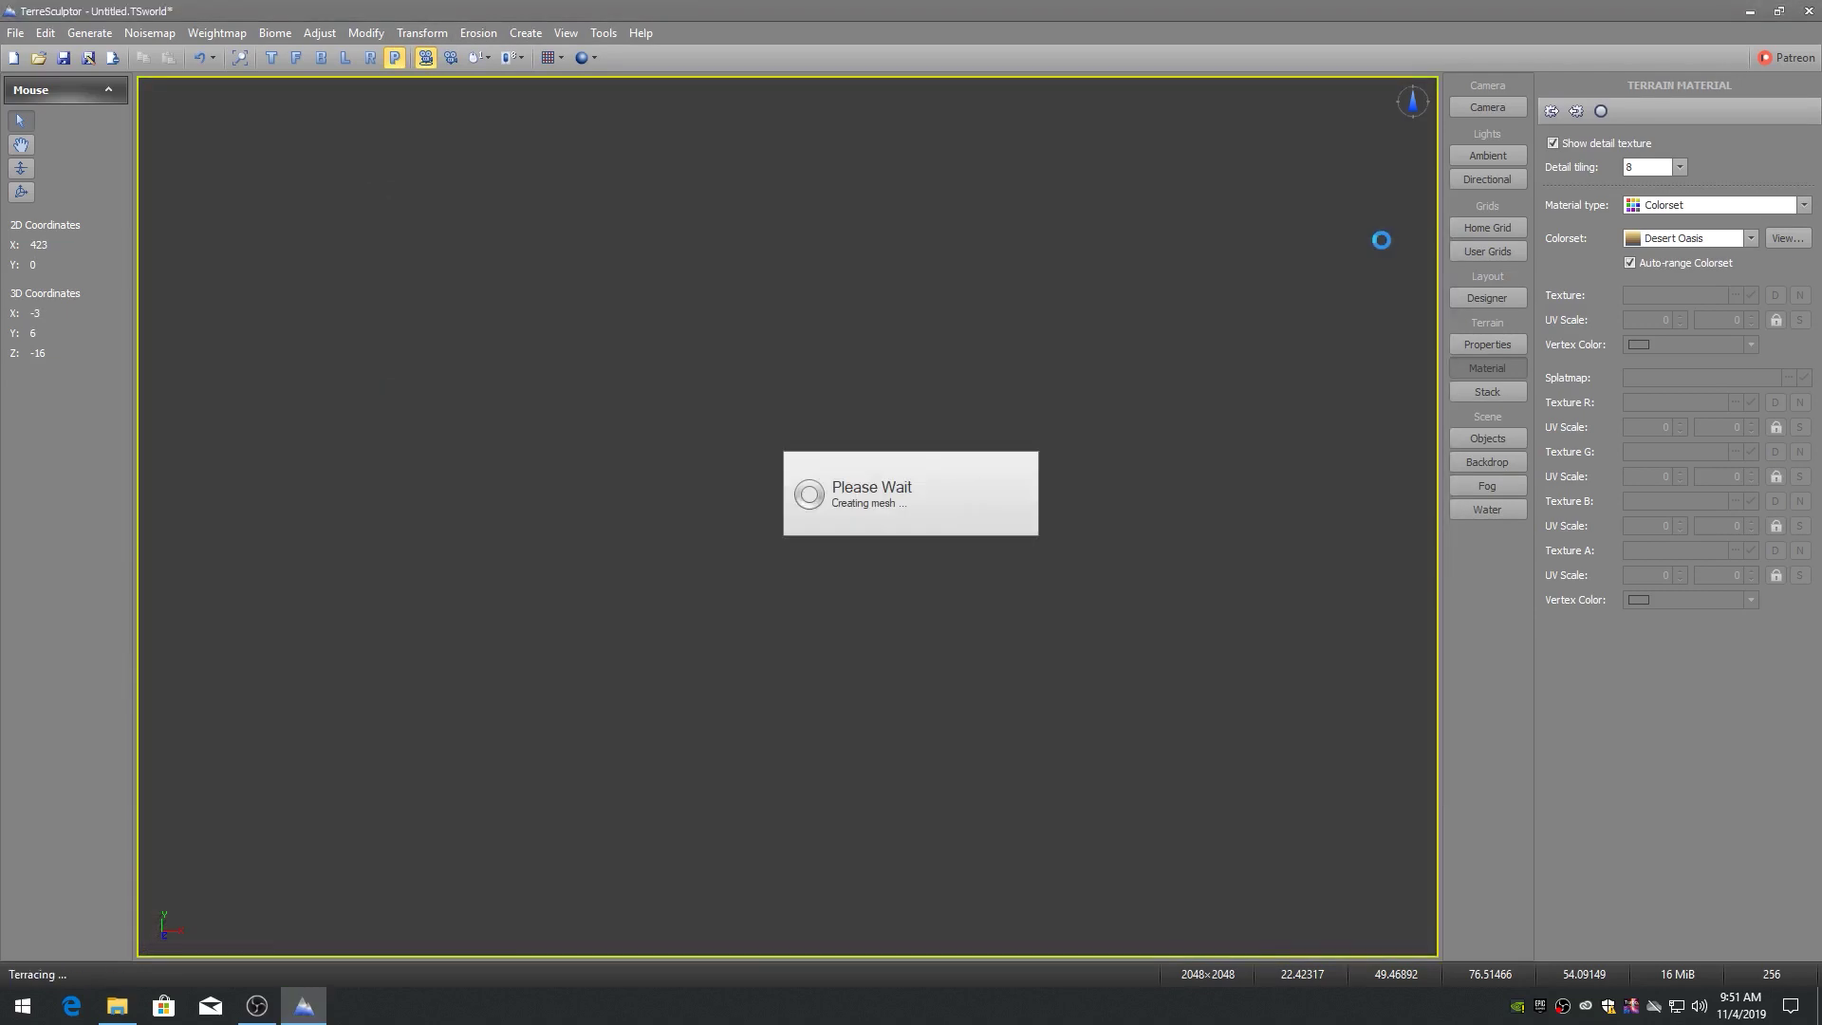
{"action": "left_click", "coordinate": [492, 33]}
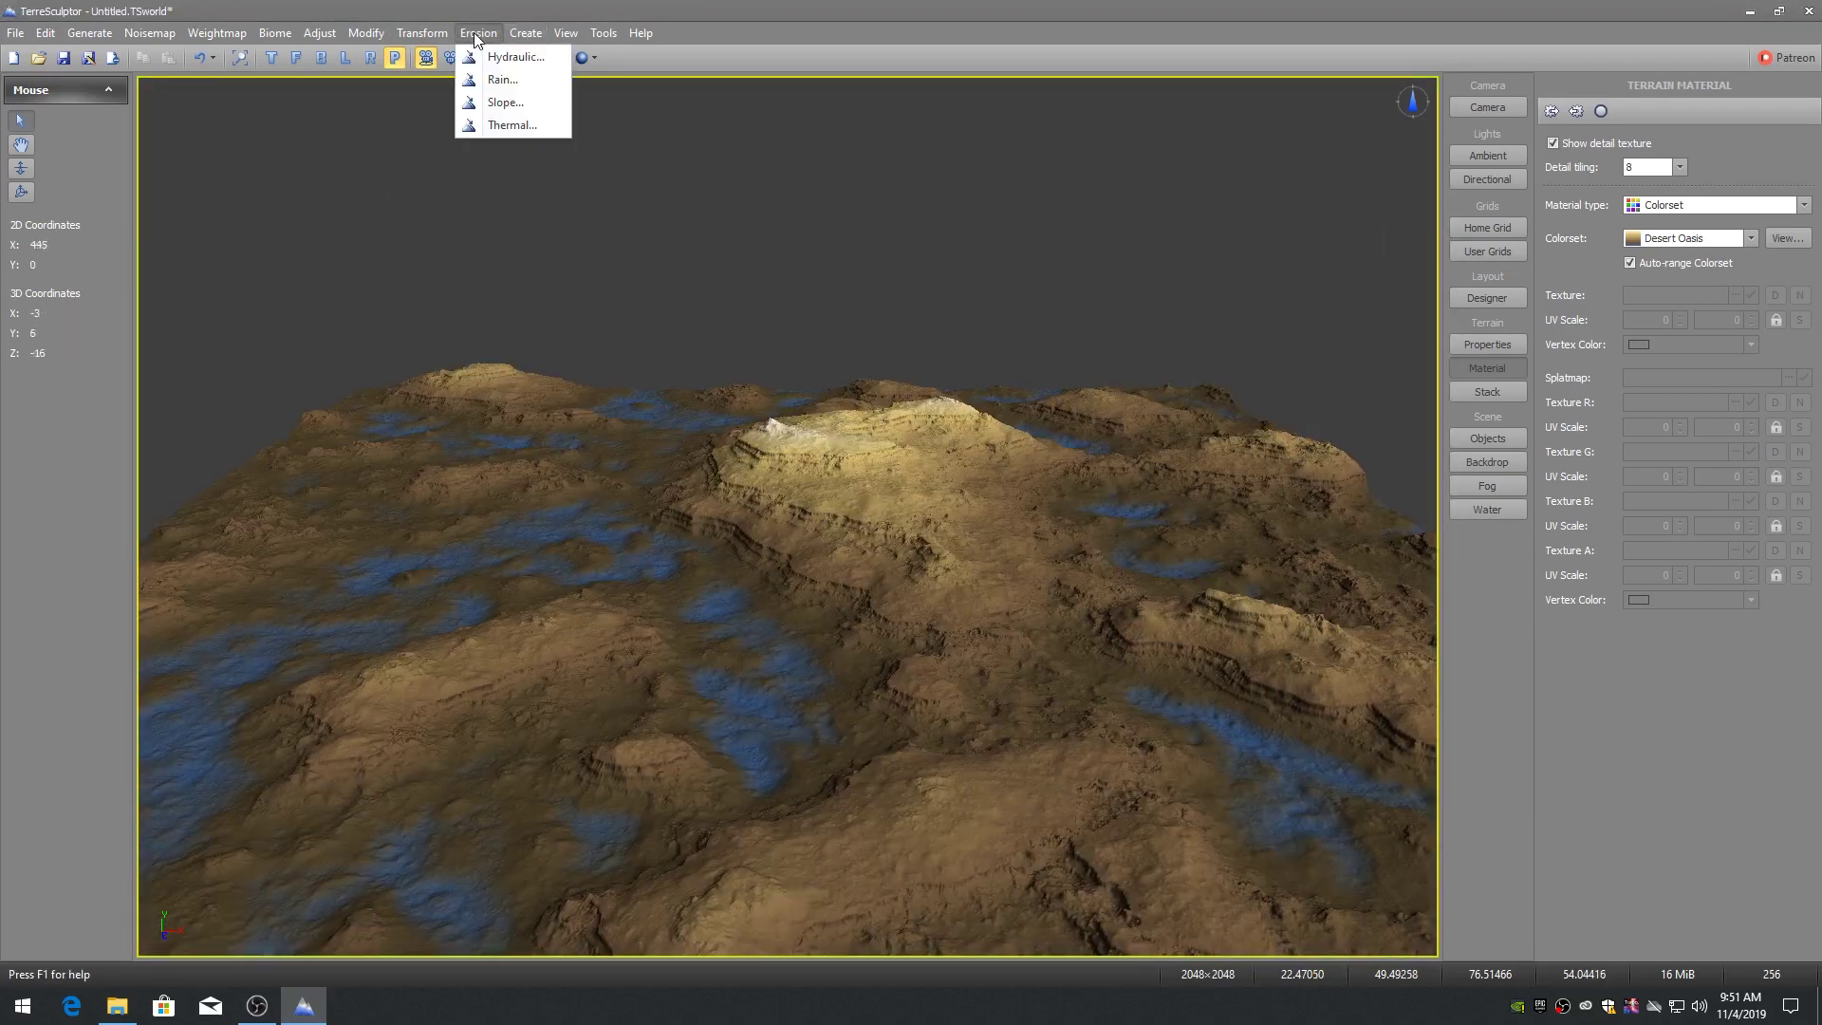
Run rain erosion, then hydraulic erosion with Time set to 500.
{"action": "left_click", "coordinate": [499, 79]}
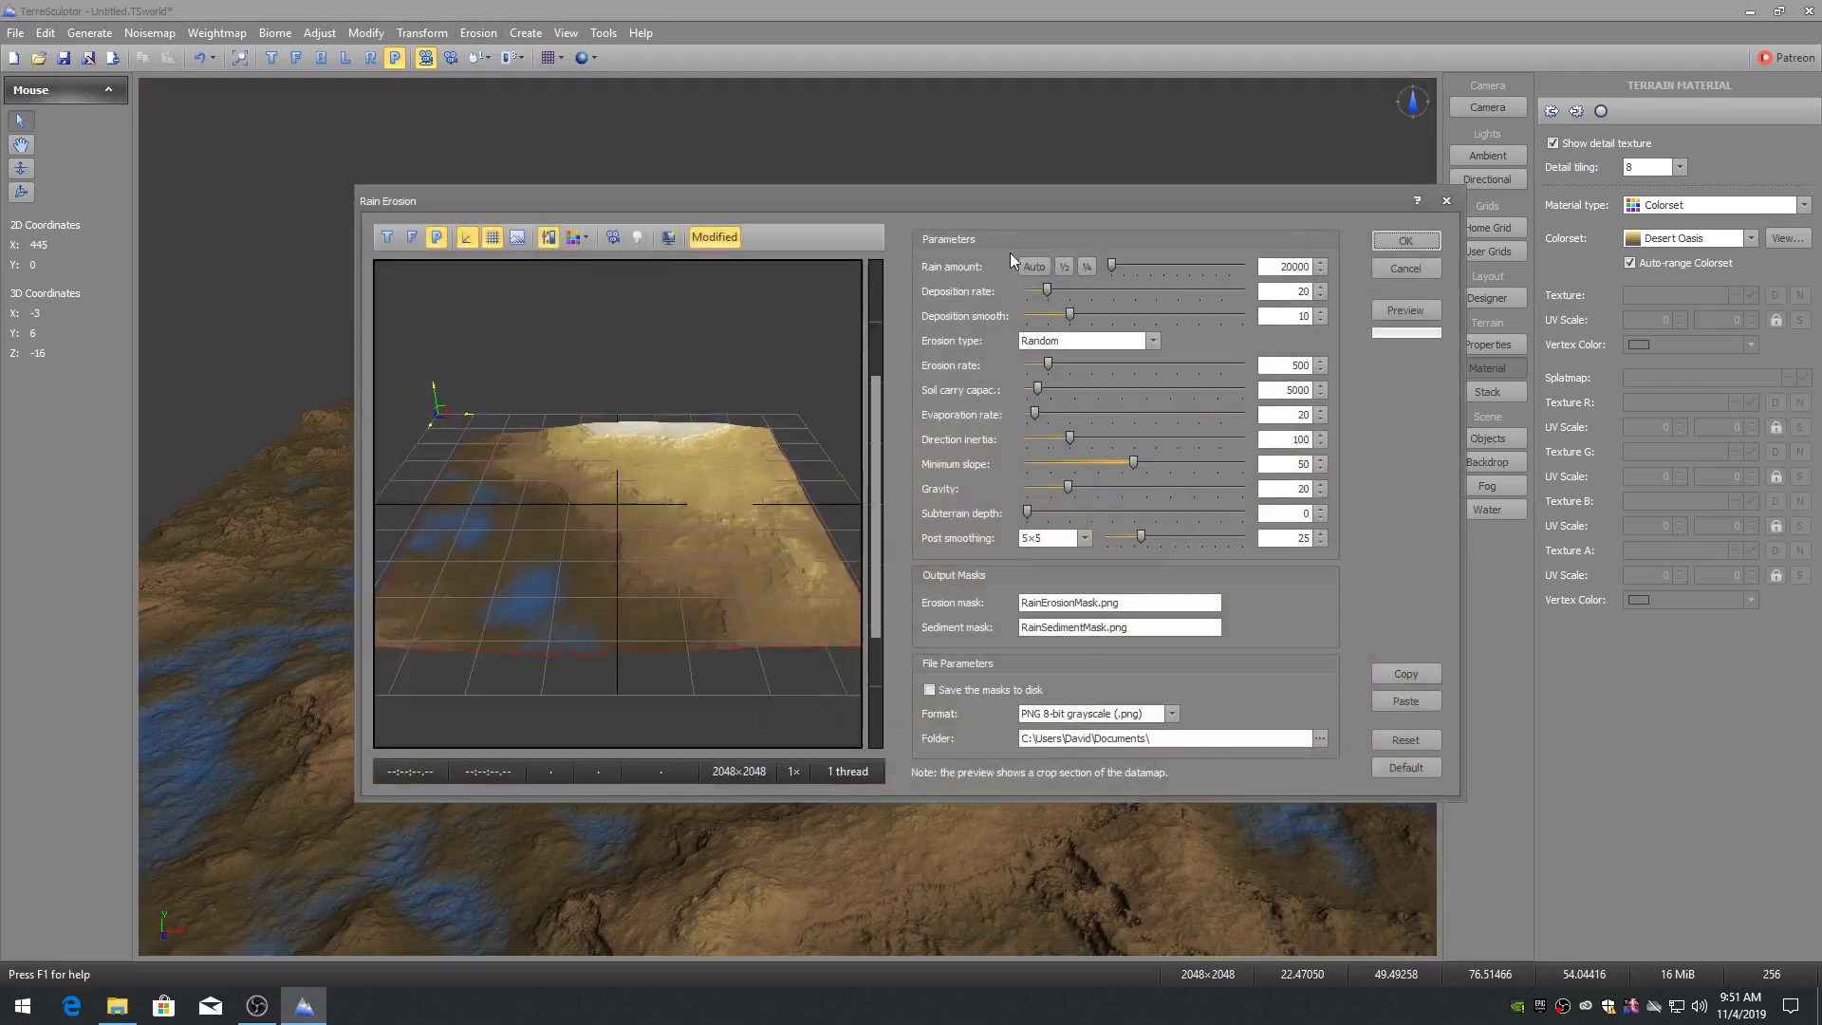
{"action": "left_click", "coordinate": [1405, 240]}
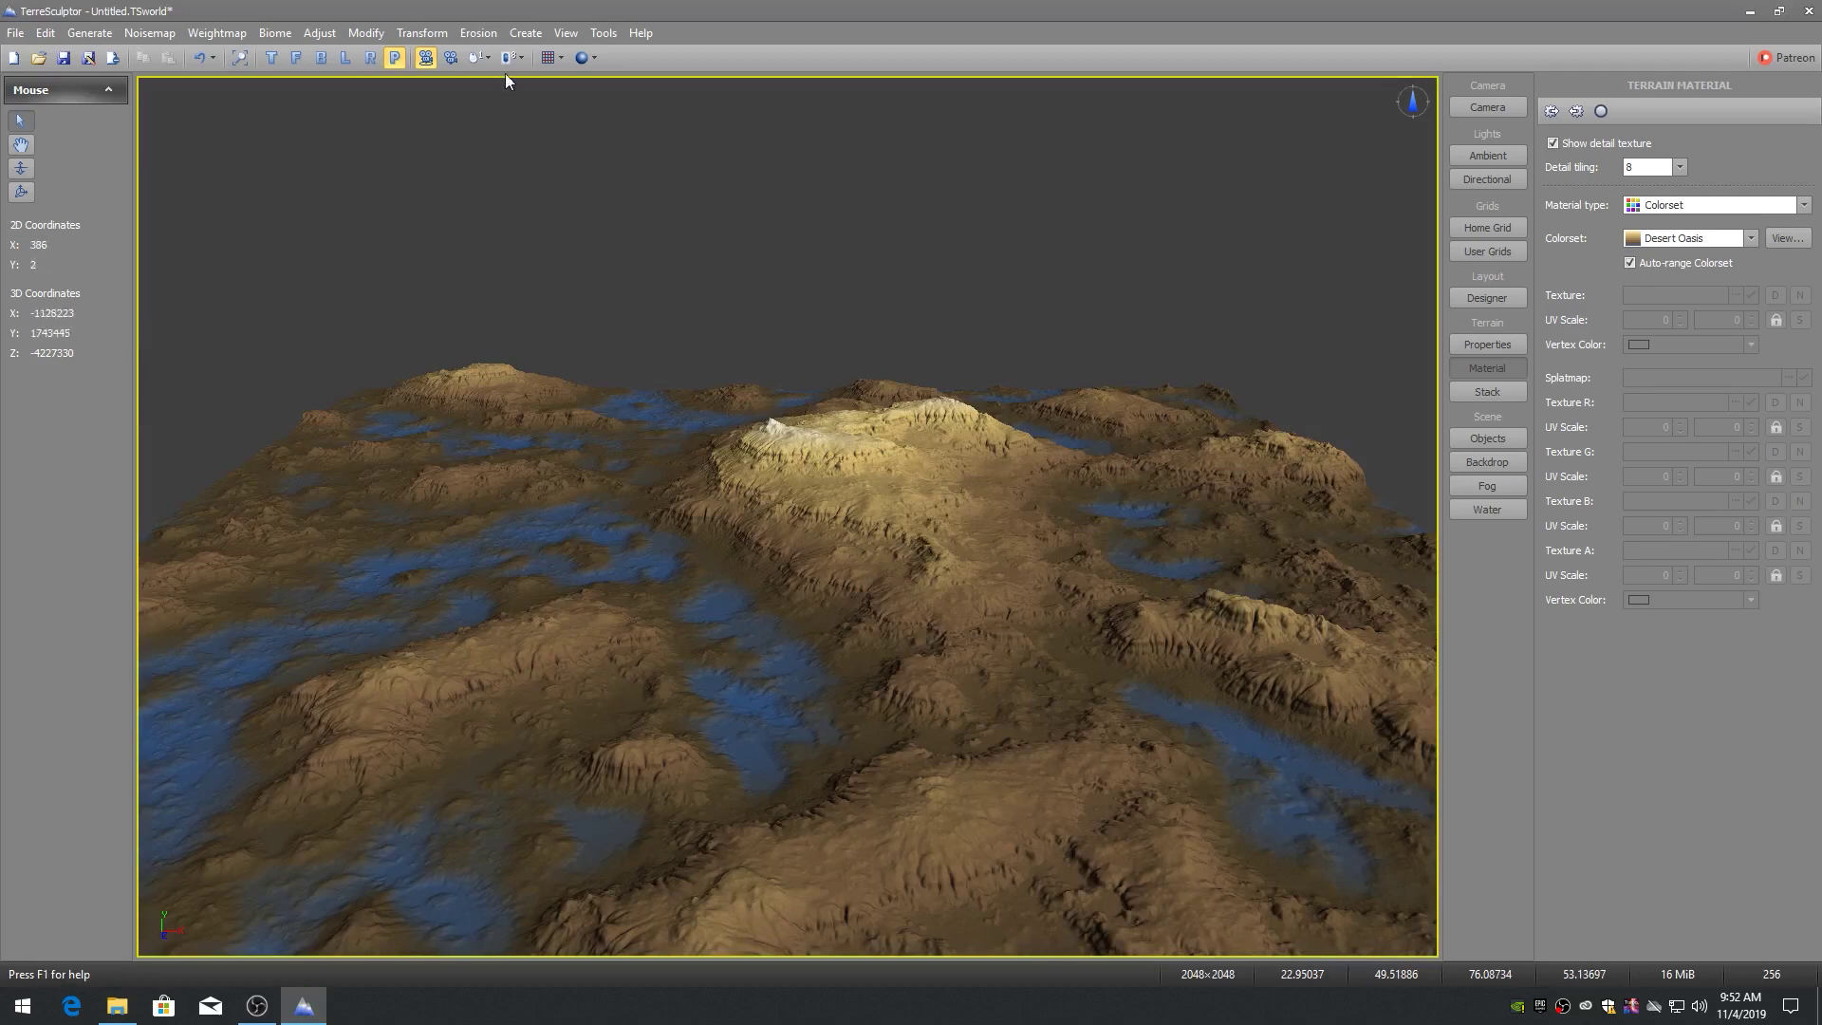
{"action": "left_click", "coordinate": [478, 33]}
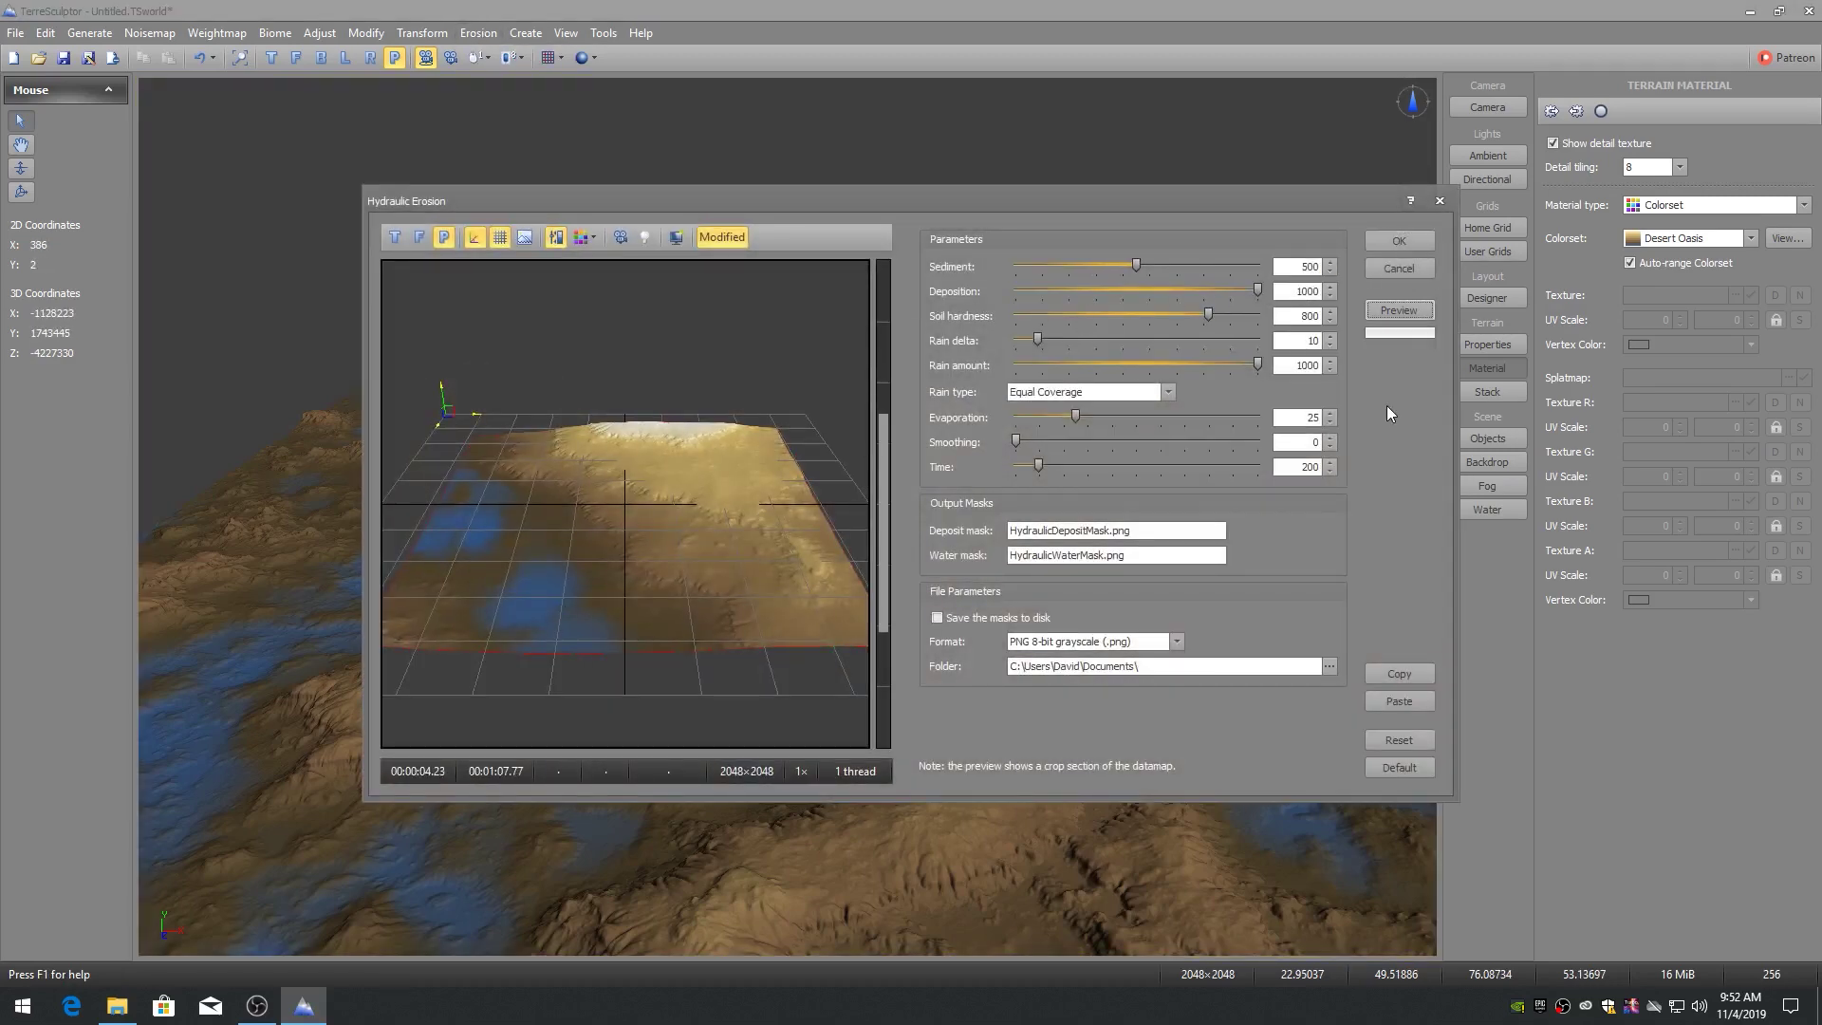
{"action": "double_click", "coordinate": [1317, 466]}
{"action": "type", "text": "500"}
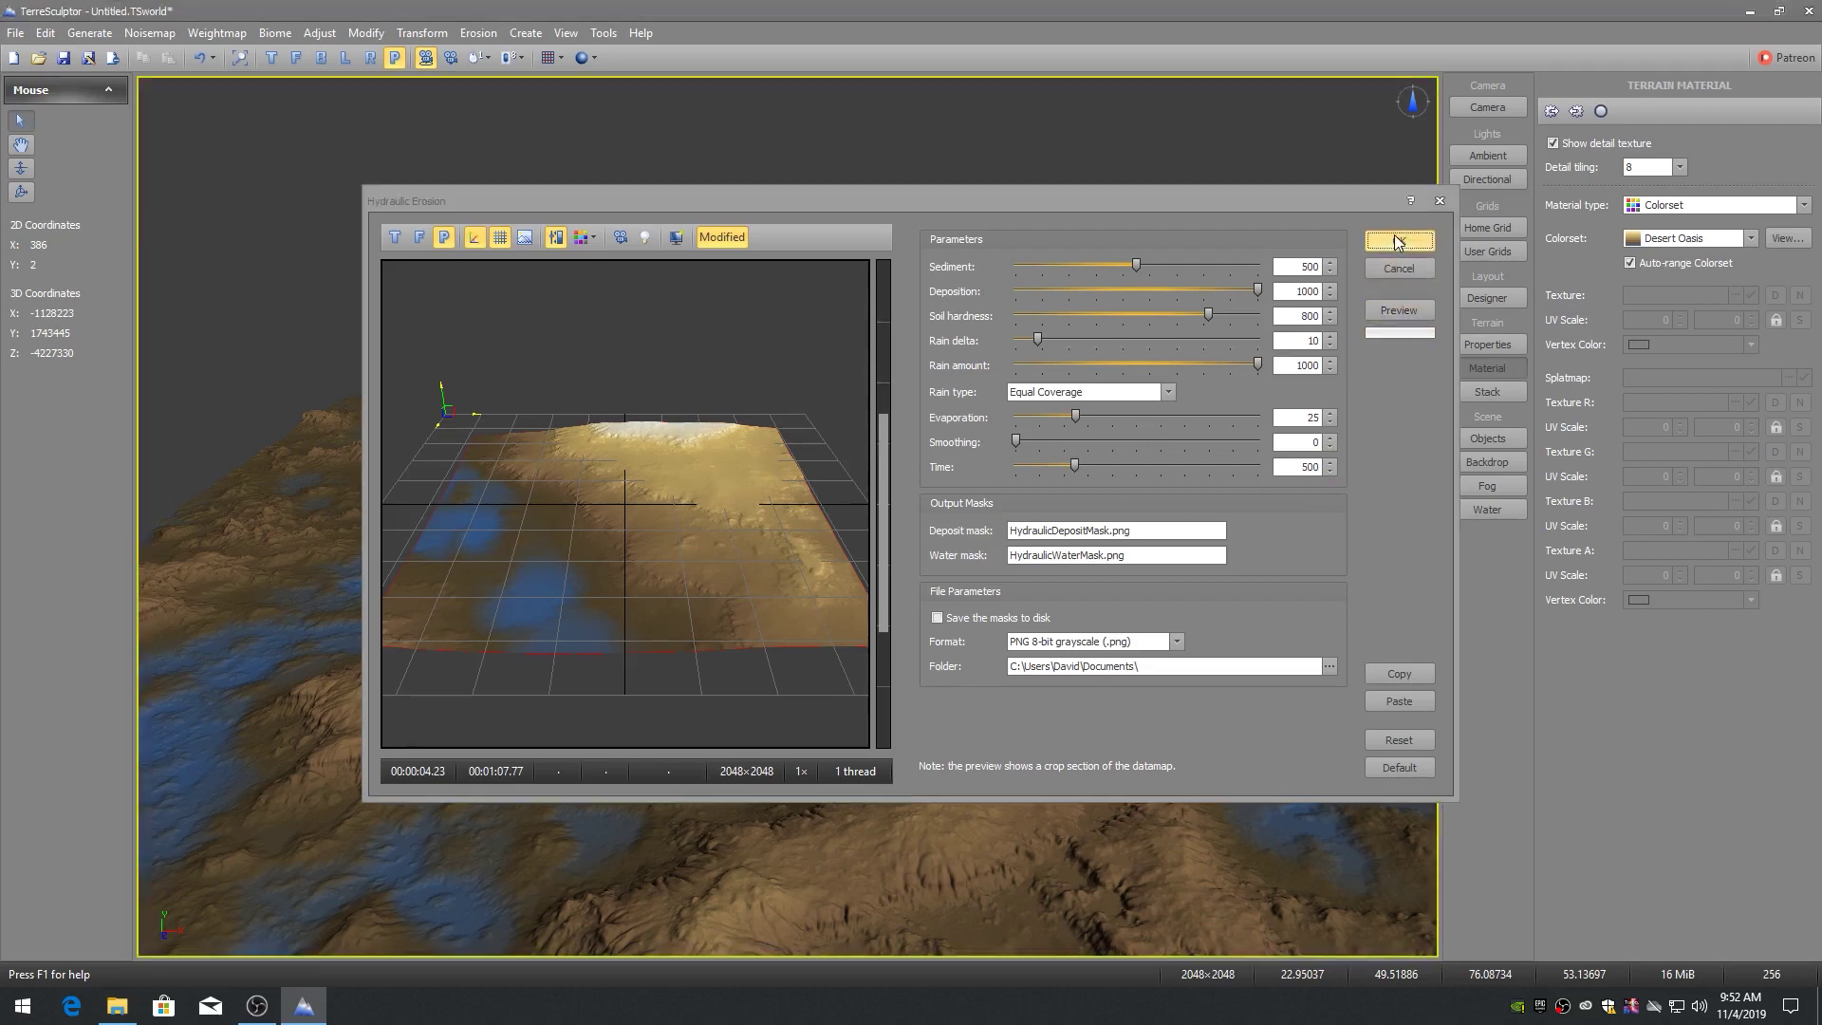
{"action": "left_click", "coordinate": [1397, 241]}
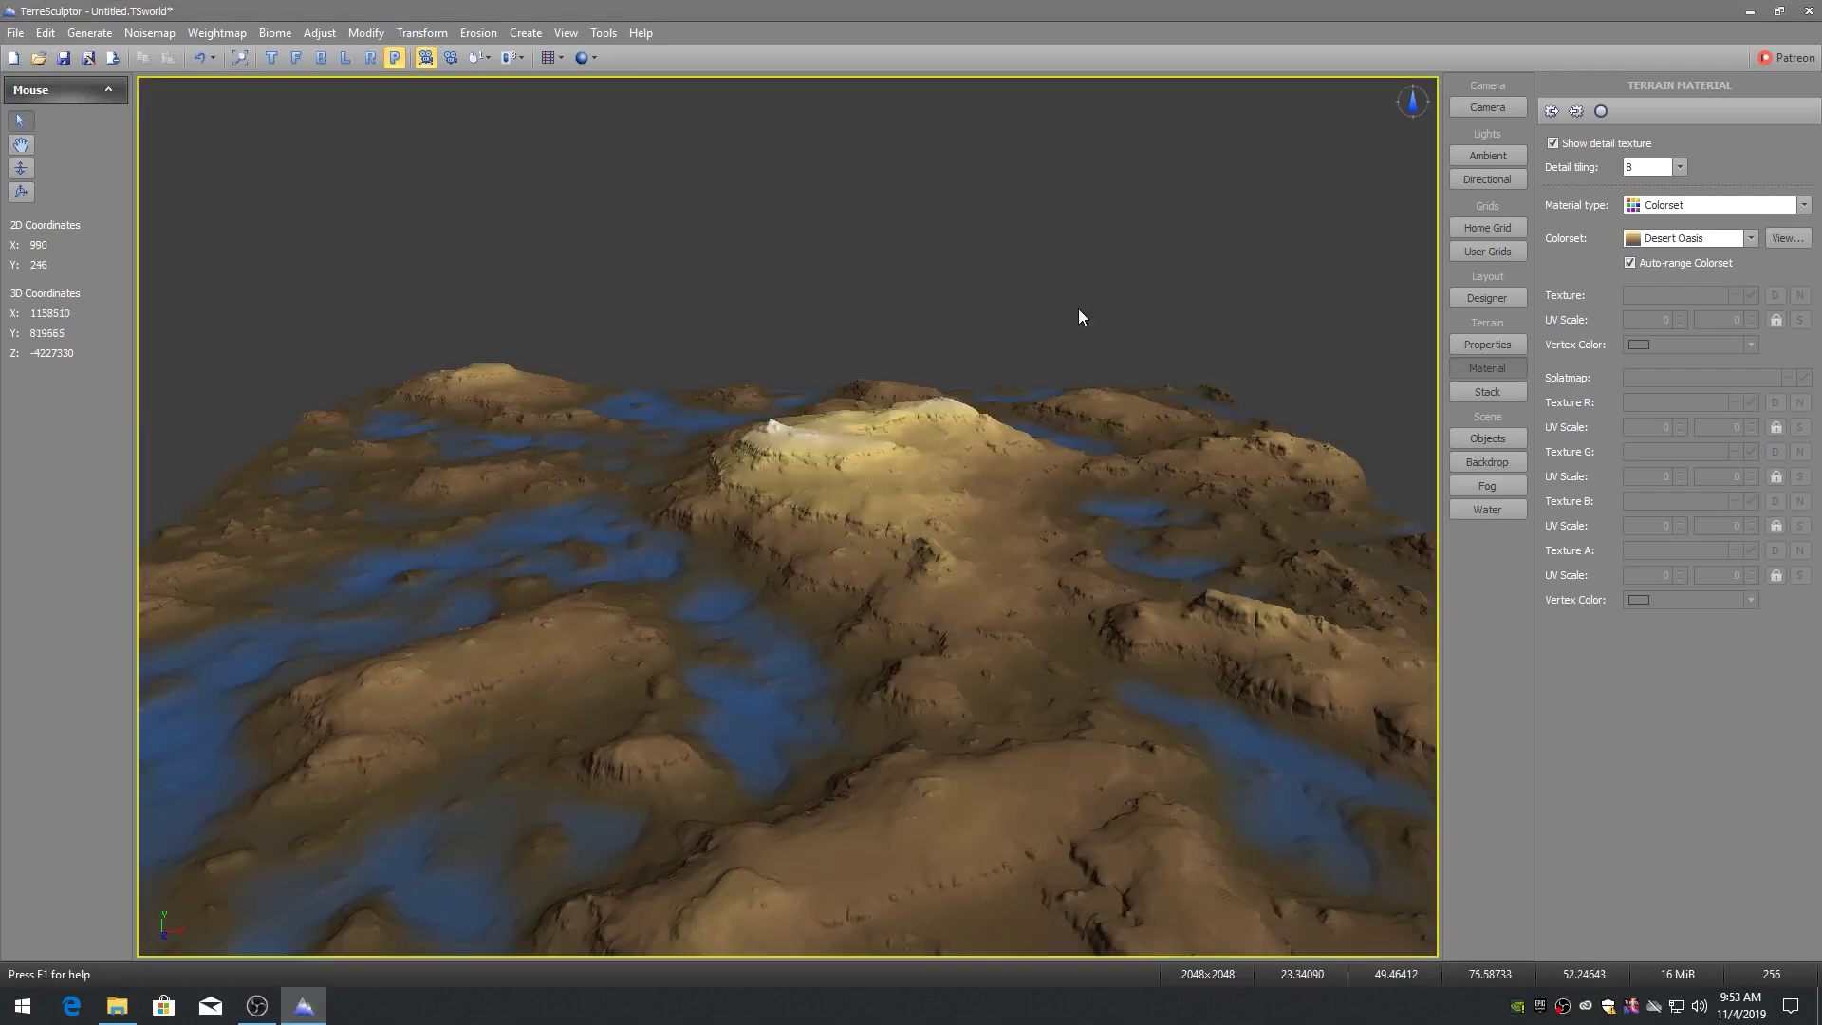
Displace the terrain from Noisemaps with magnitudes 974/935 and sizes 2107/2226.
{"action": "left_click", "coordinate": [421, 33]}
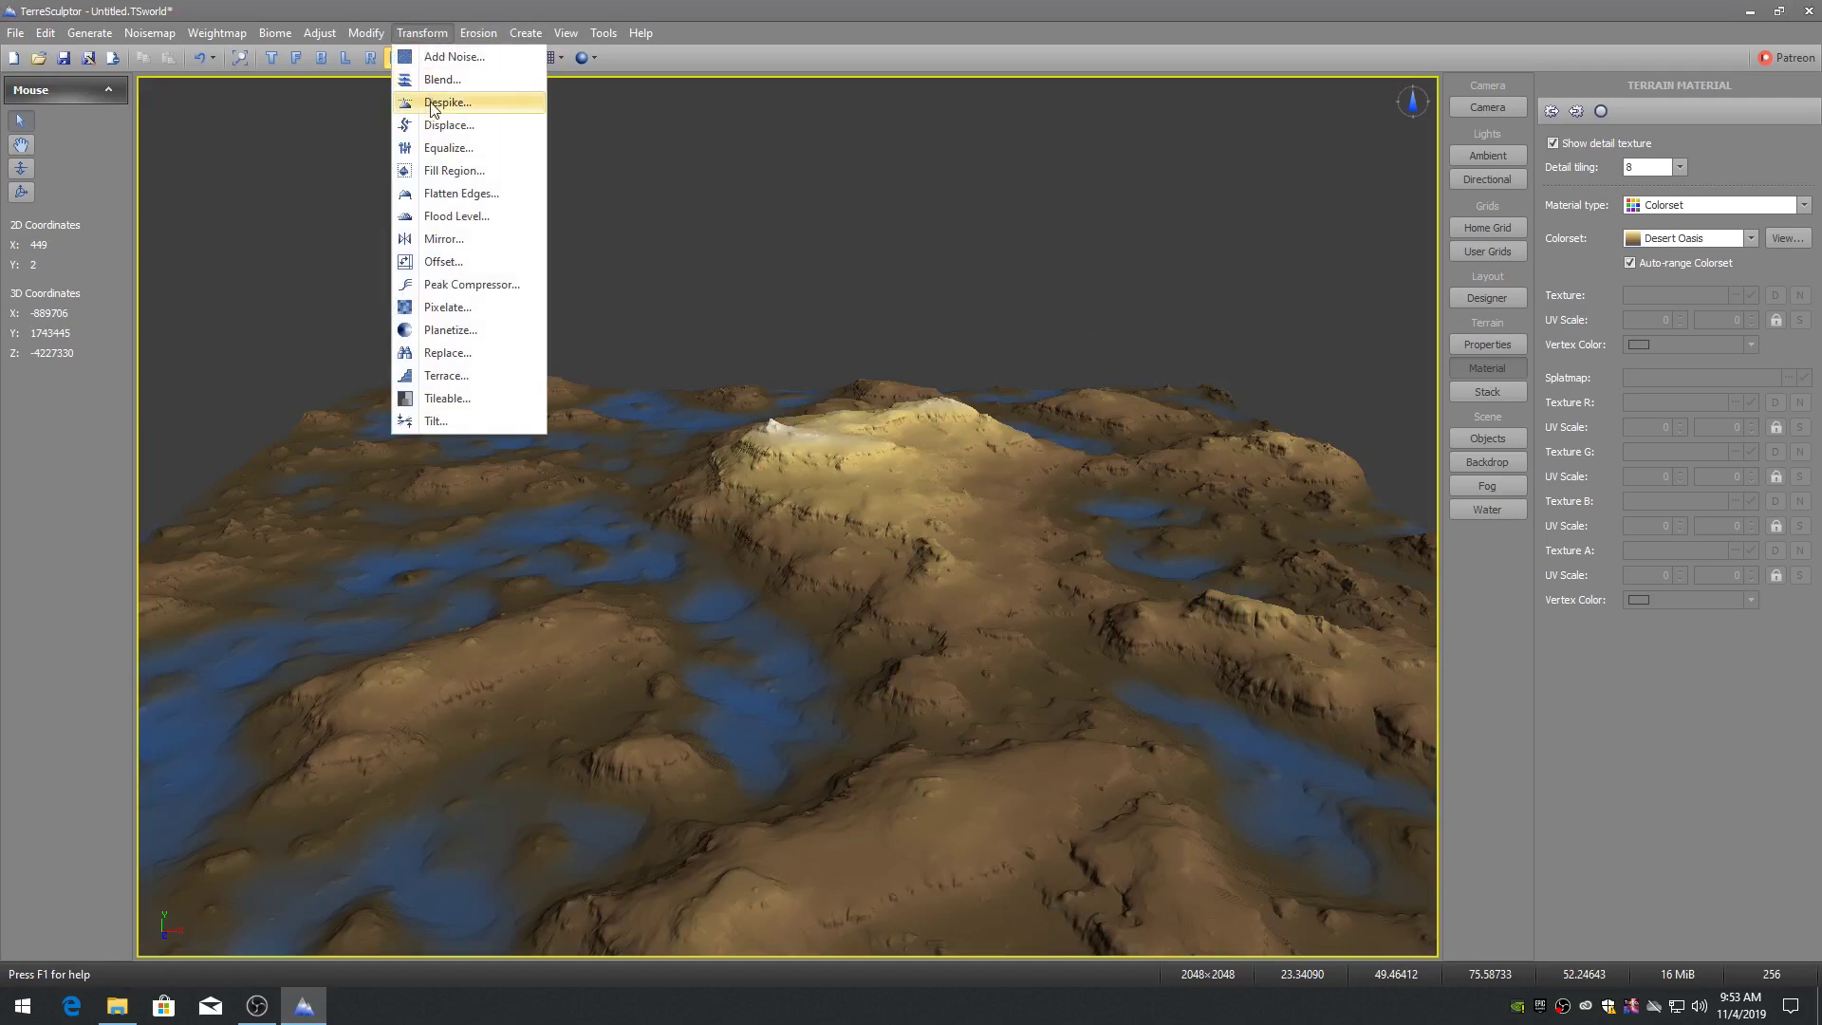
{"action": "left_click", "coordinate": [442, 126]}
{"action": "left_click", "coordinate": [1053, 353]}
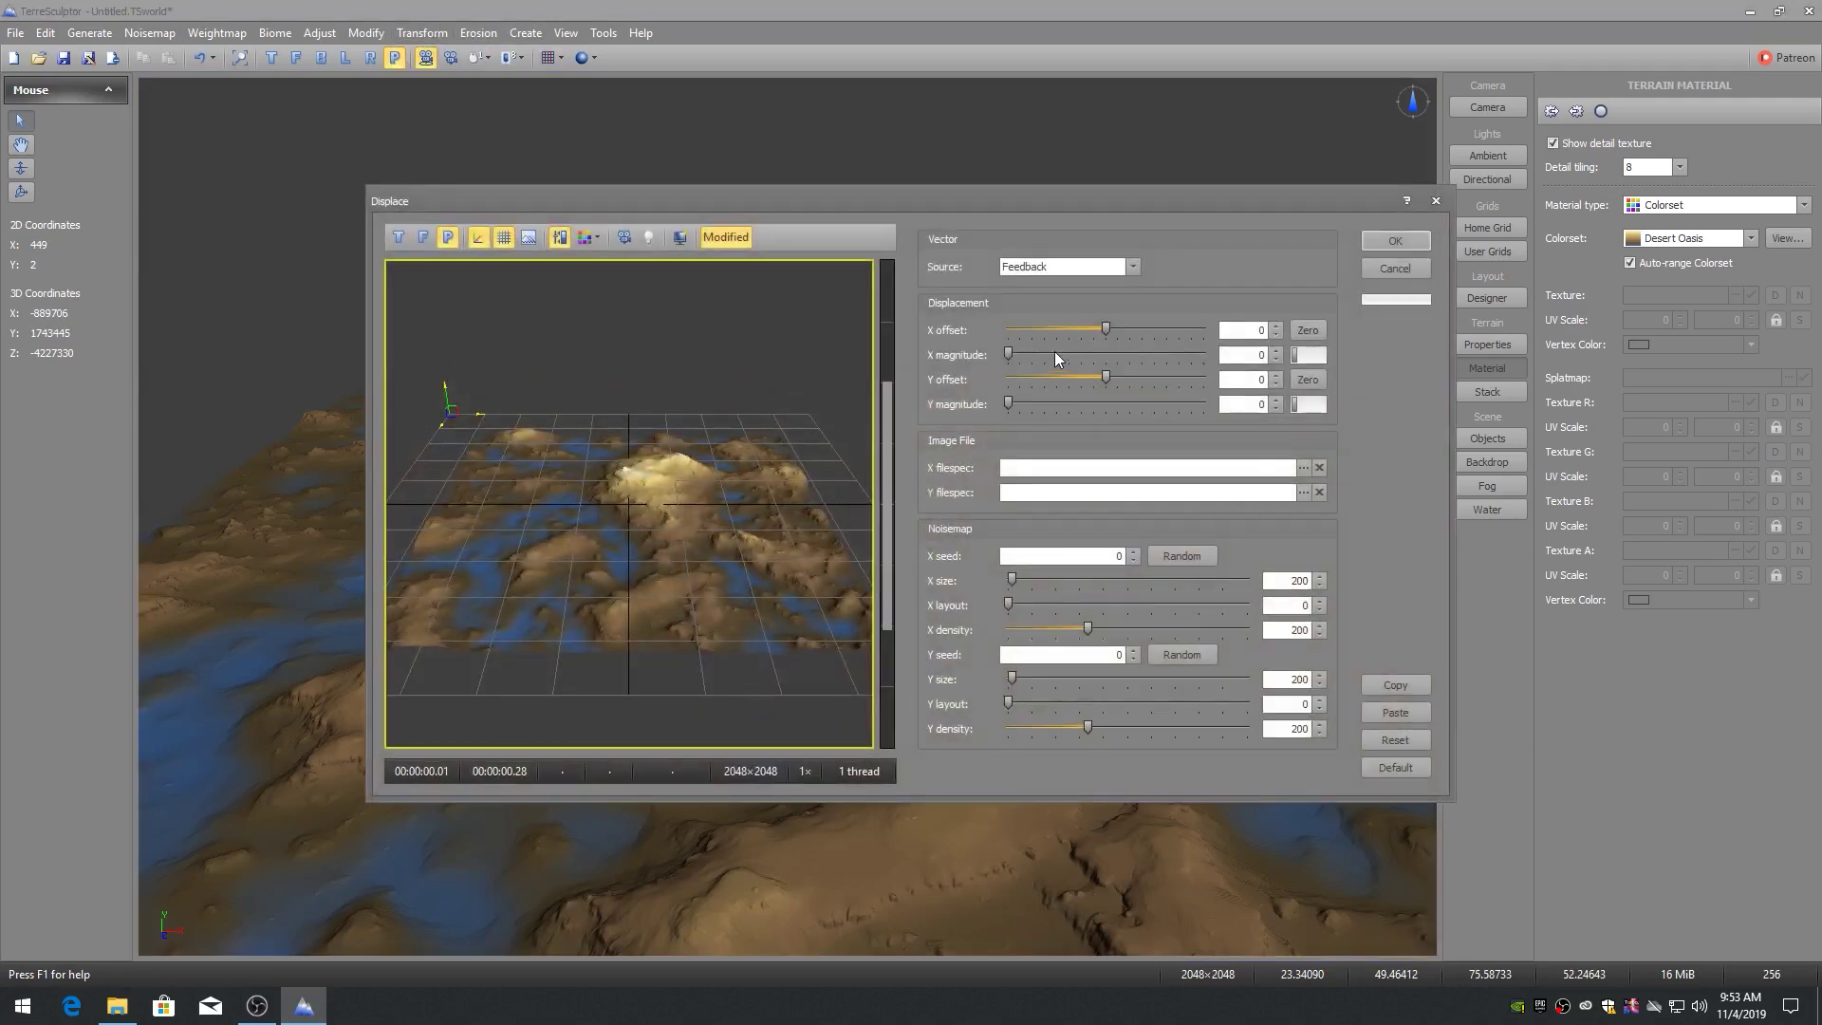
{"action": "left_click", "coordinate": [1051, 402]}
{"action": "left_click", "coordinate": [1131, 265]}
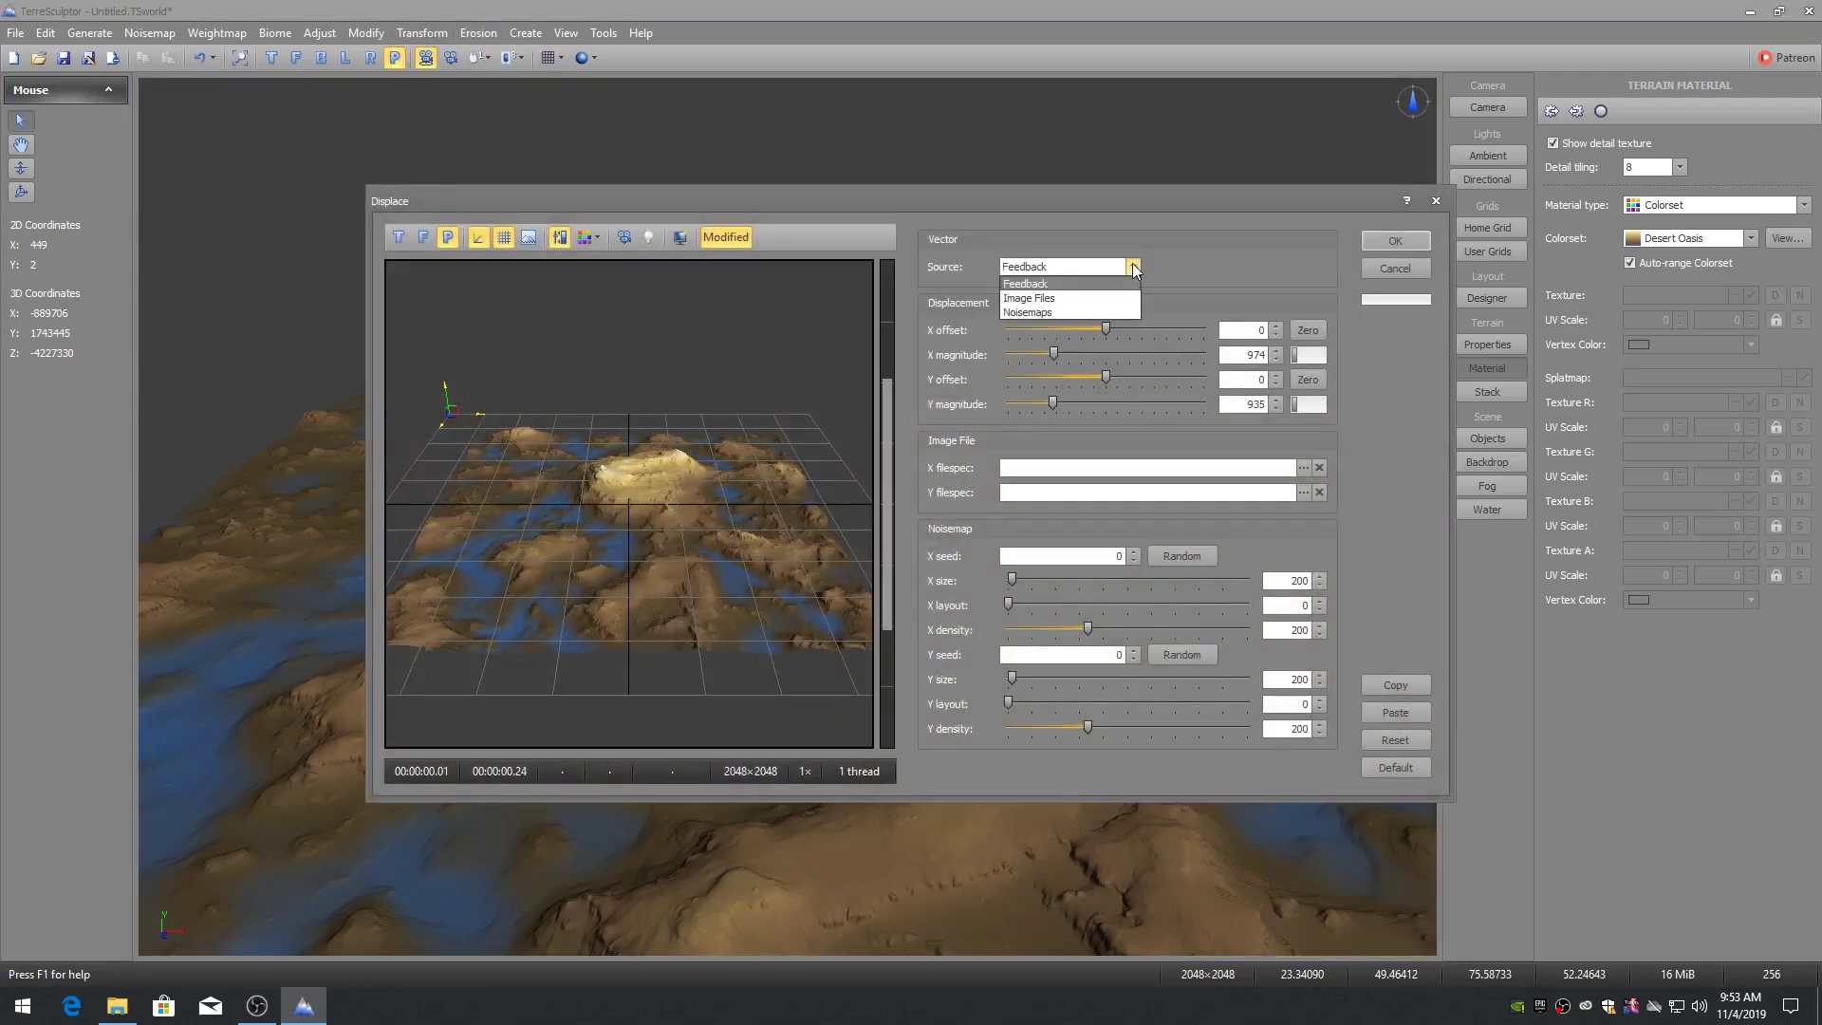
{"action": "left_click", "coordinate": [1051, 314]}
{"action": "left_click", "coordinate": [1062, 580]}
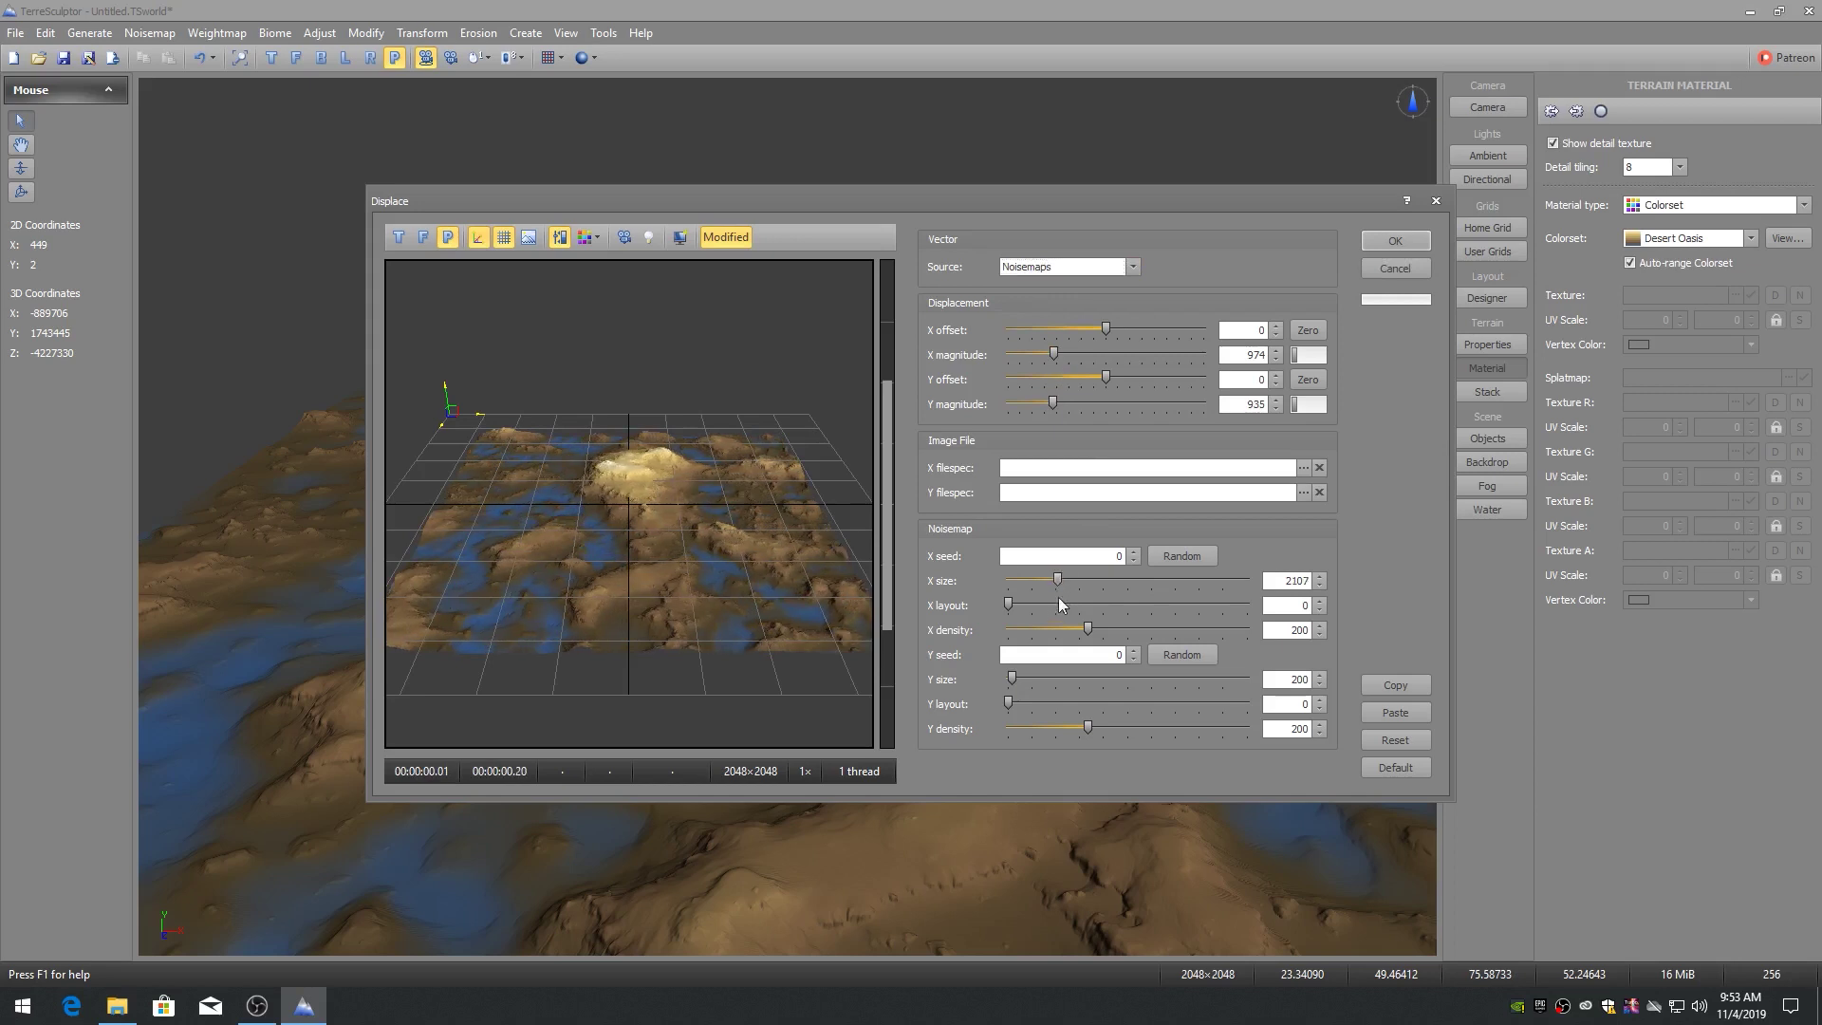
{"action": "left_click", "coordinate": [1062, 680]}
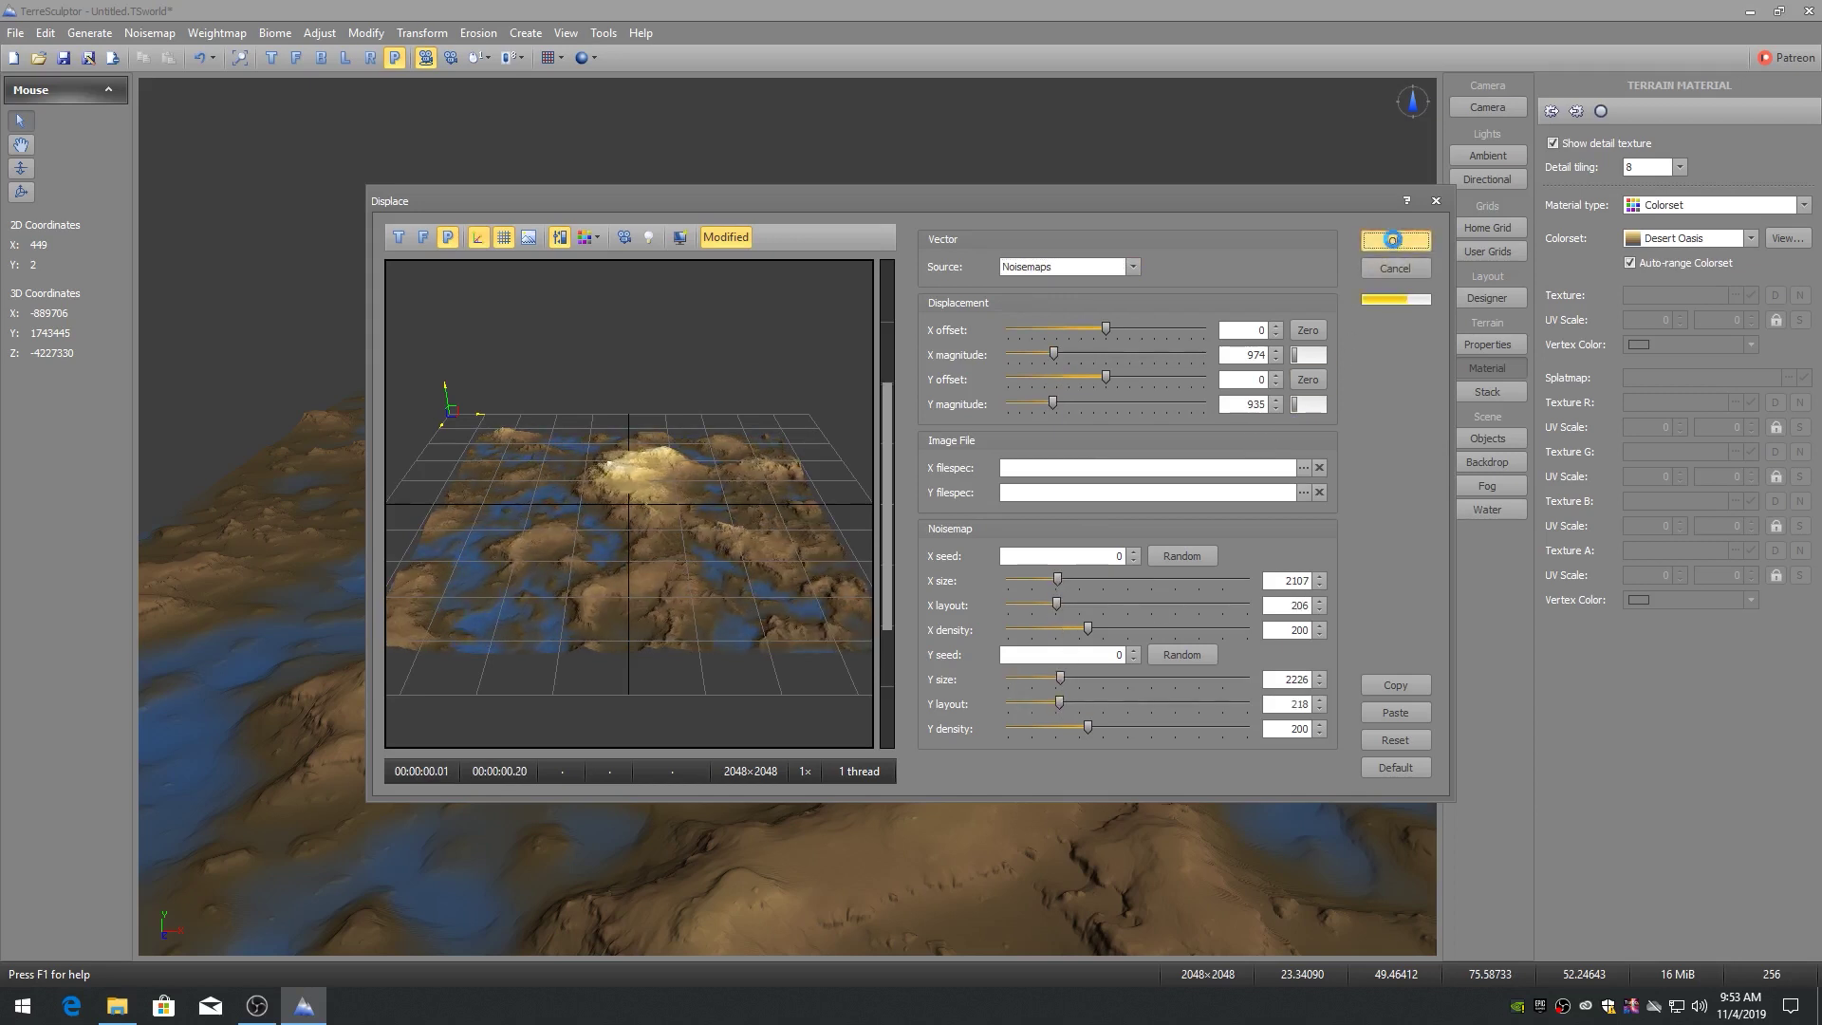
{"action": "left_click", "coordinate": [1395, 240]}
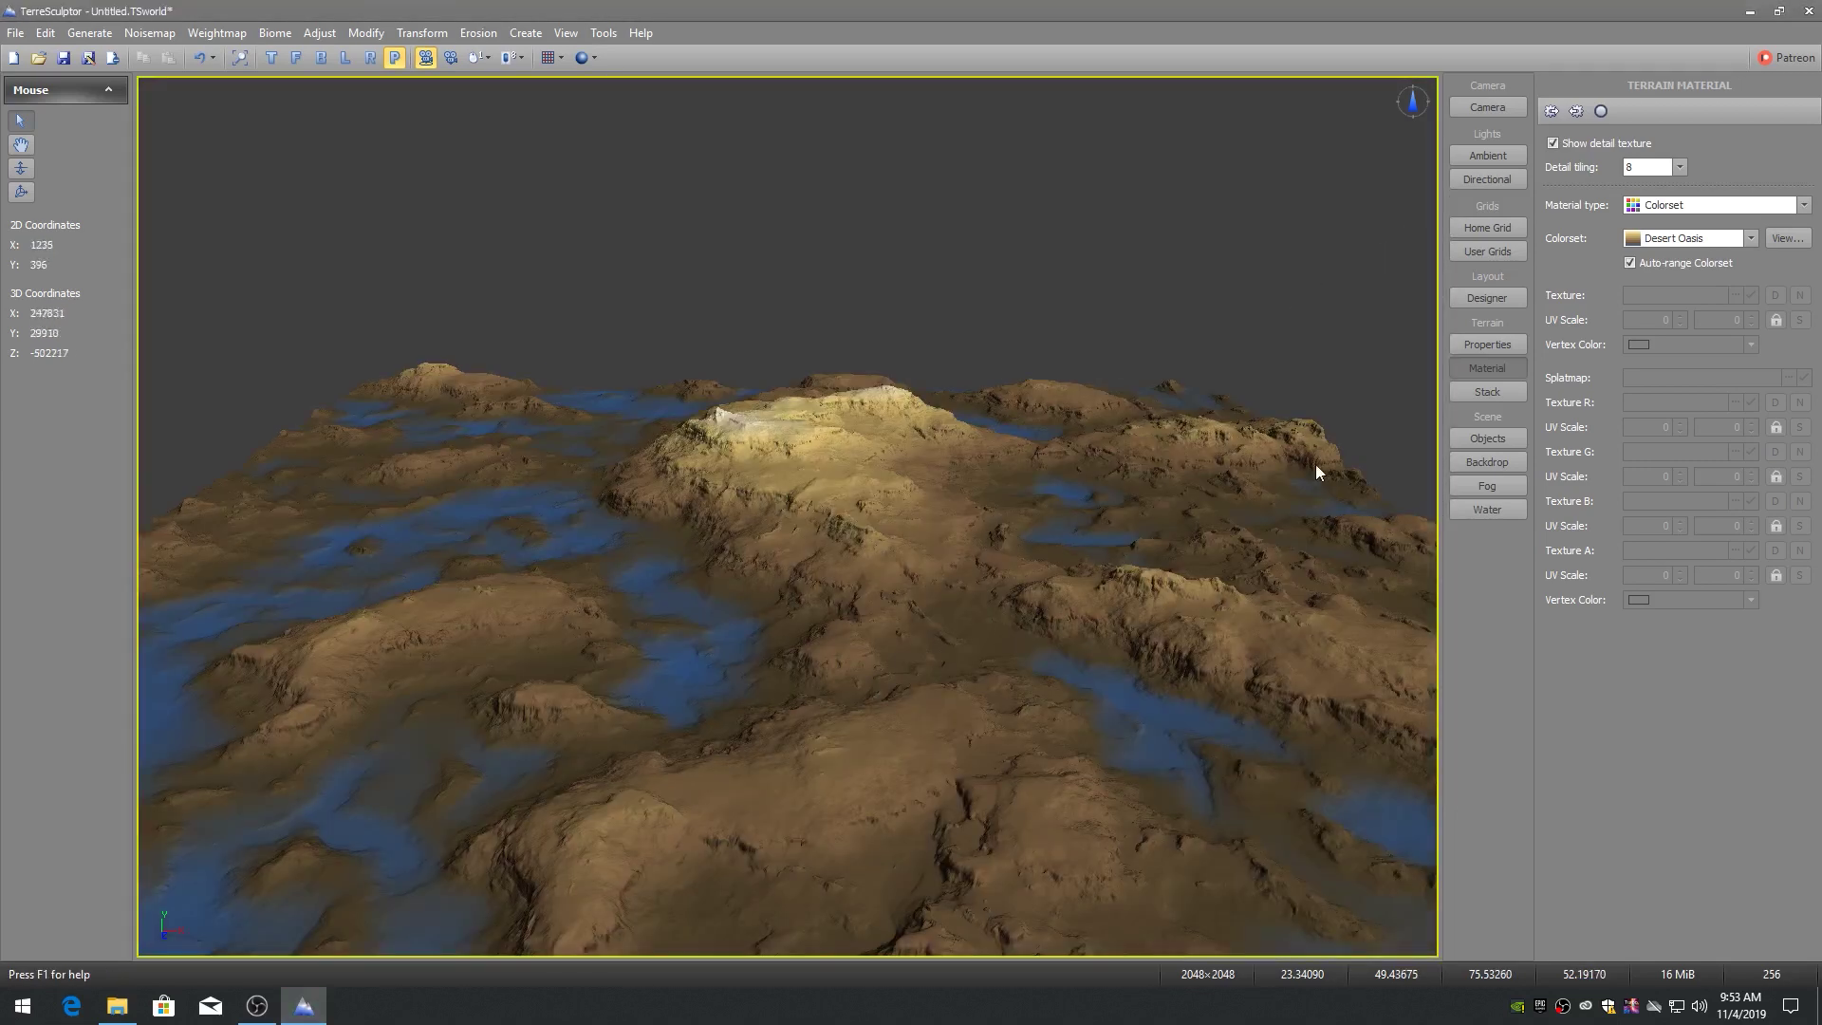
Apply Flatten Edges with a 64-wide edge border, then zoom back in on the terrain.
{"action": "scroll", "coordinate": [1315, 464], "scroll_direction": "down", "scroll_amount": 3}
{"action": "scroll", "coordinate": [393, 219], "scroll_direction": "down", "scroll_amount": 2}
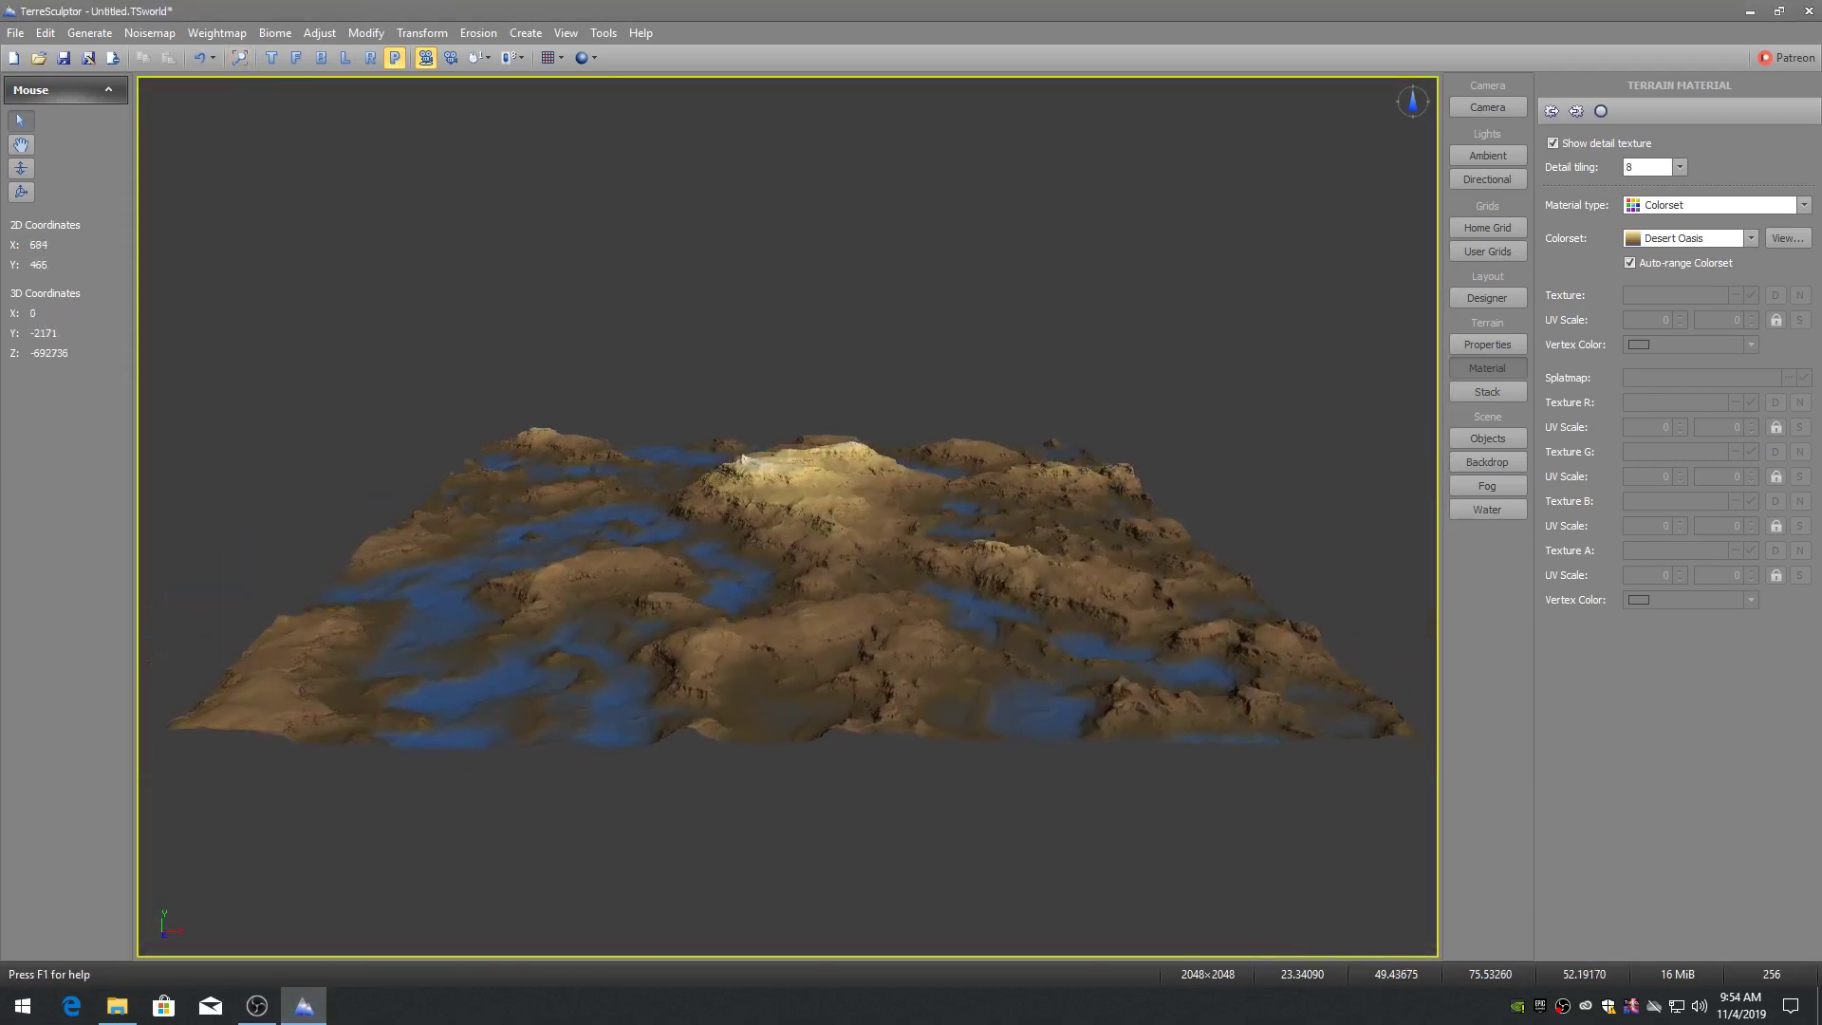
{"action": "scroll", "coordinate": [794, 436], "scroll_direction": "up", "scroll_amount": 1}
{"action": "left_click", "coordinate": [421, 32]}
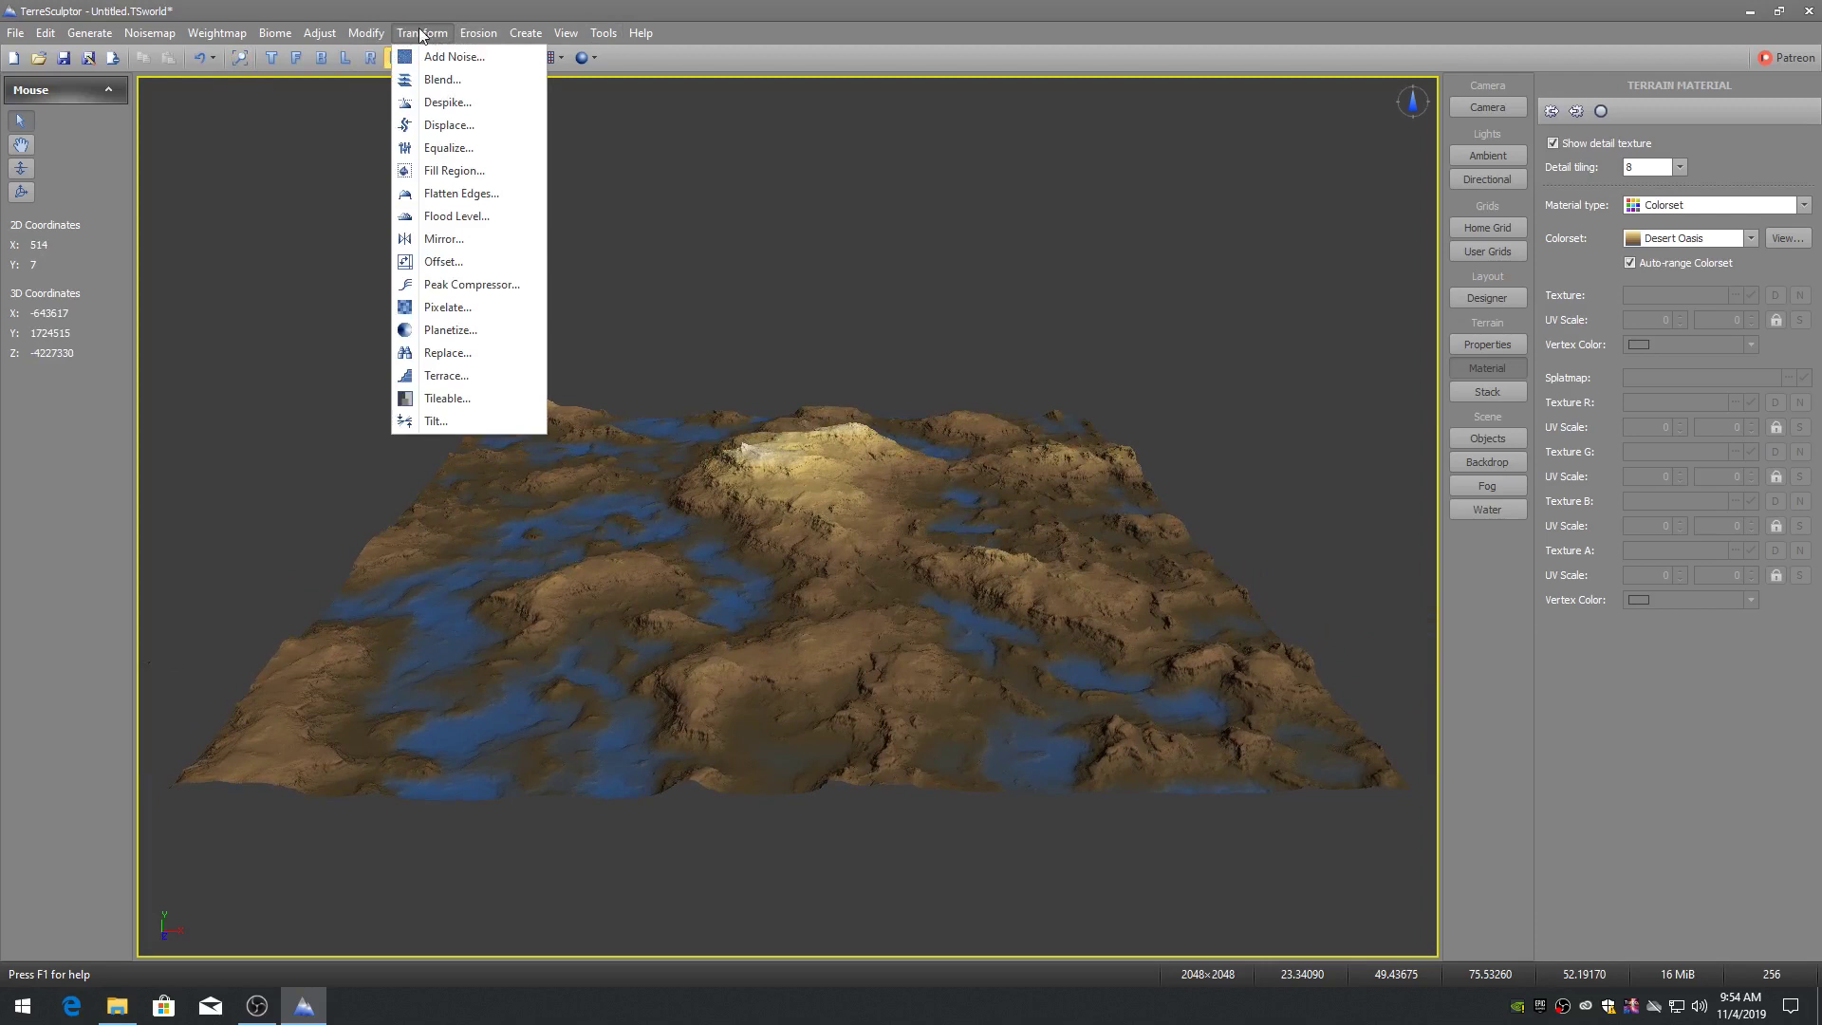
{"action": "left_click", "coordinate": [448, 195]}
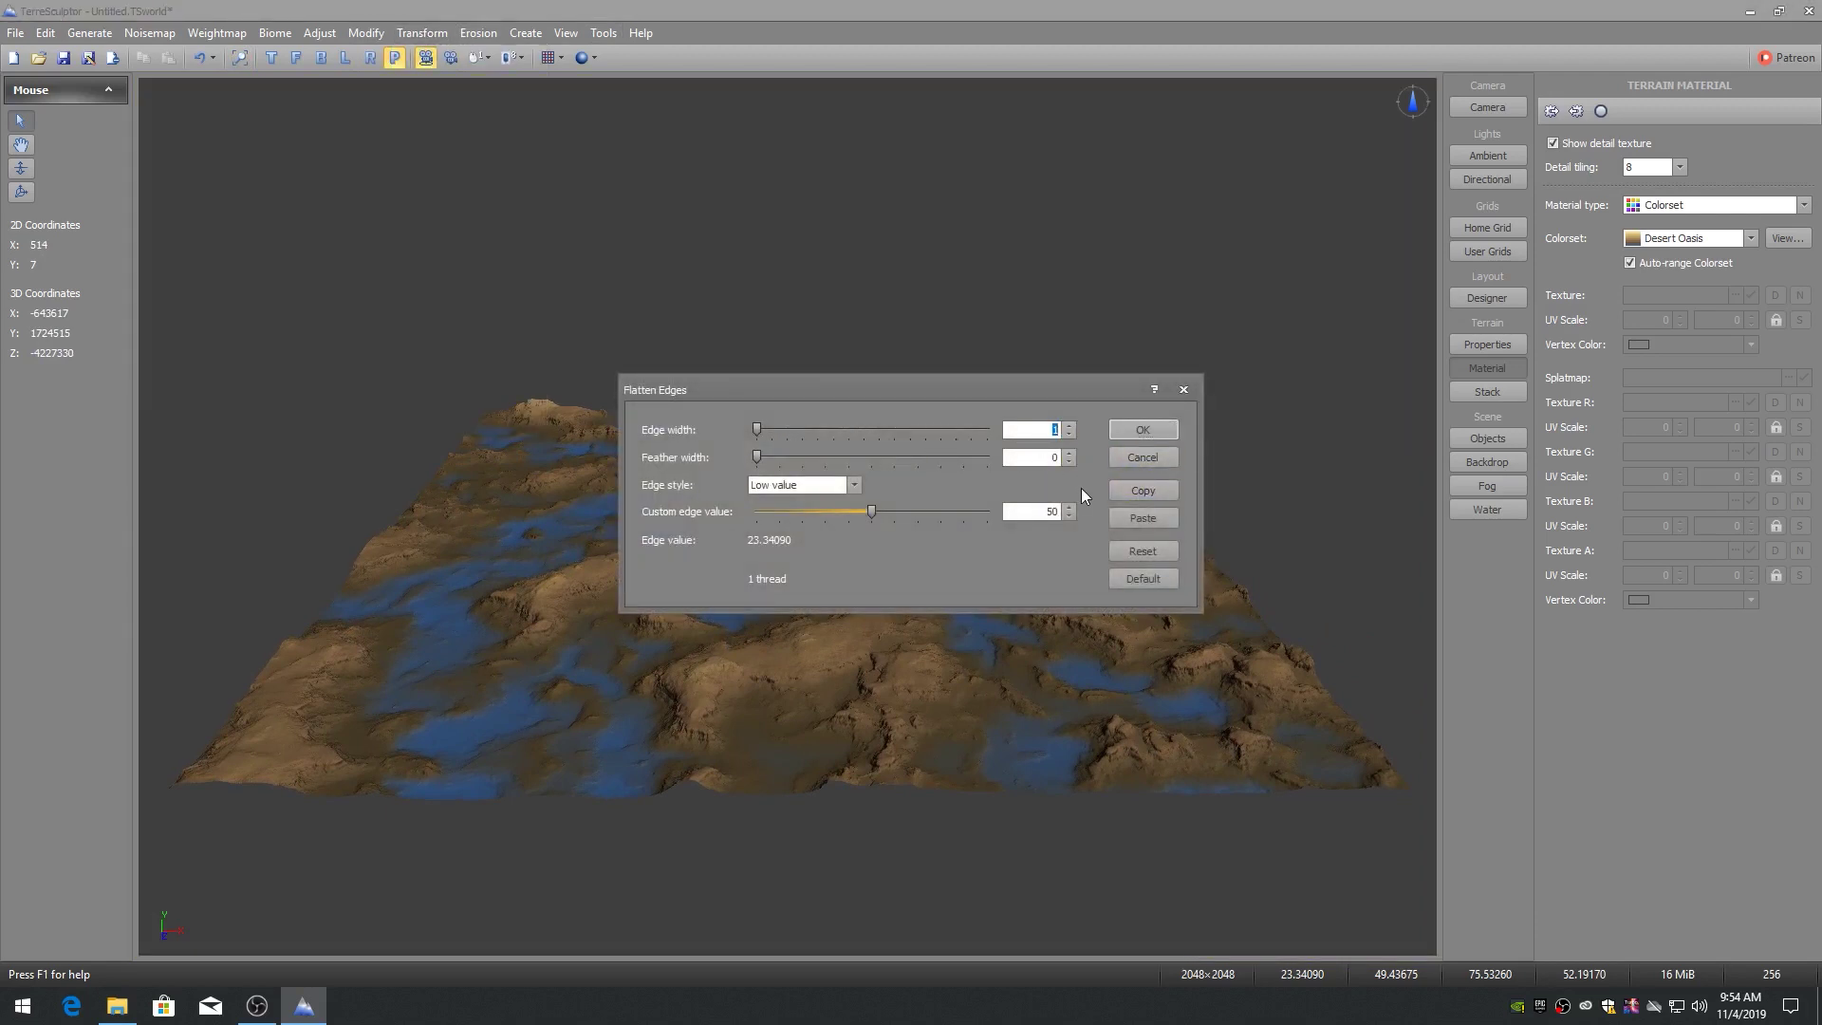
{"action": "type", "text": "64"}
{"action": "type", "text": "50"}
{"action": "type", "text": "32"}
{"action": "left_click", "coordinate": [1143, 430]}
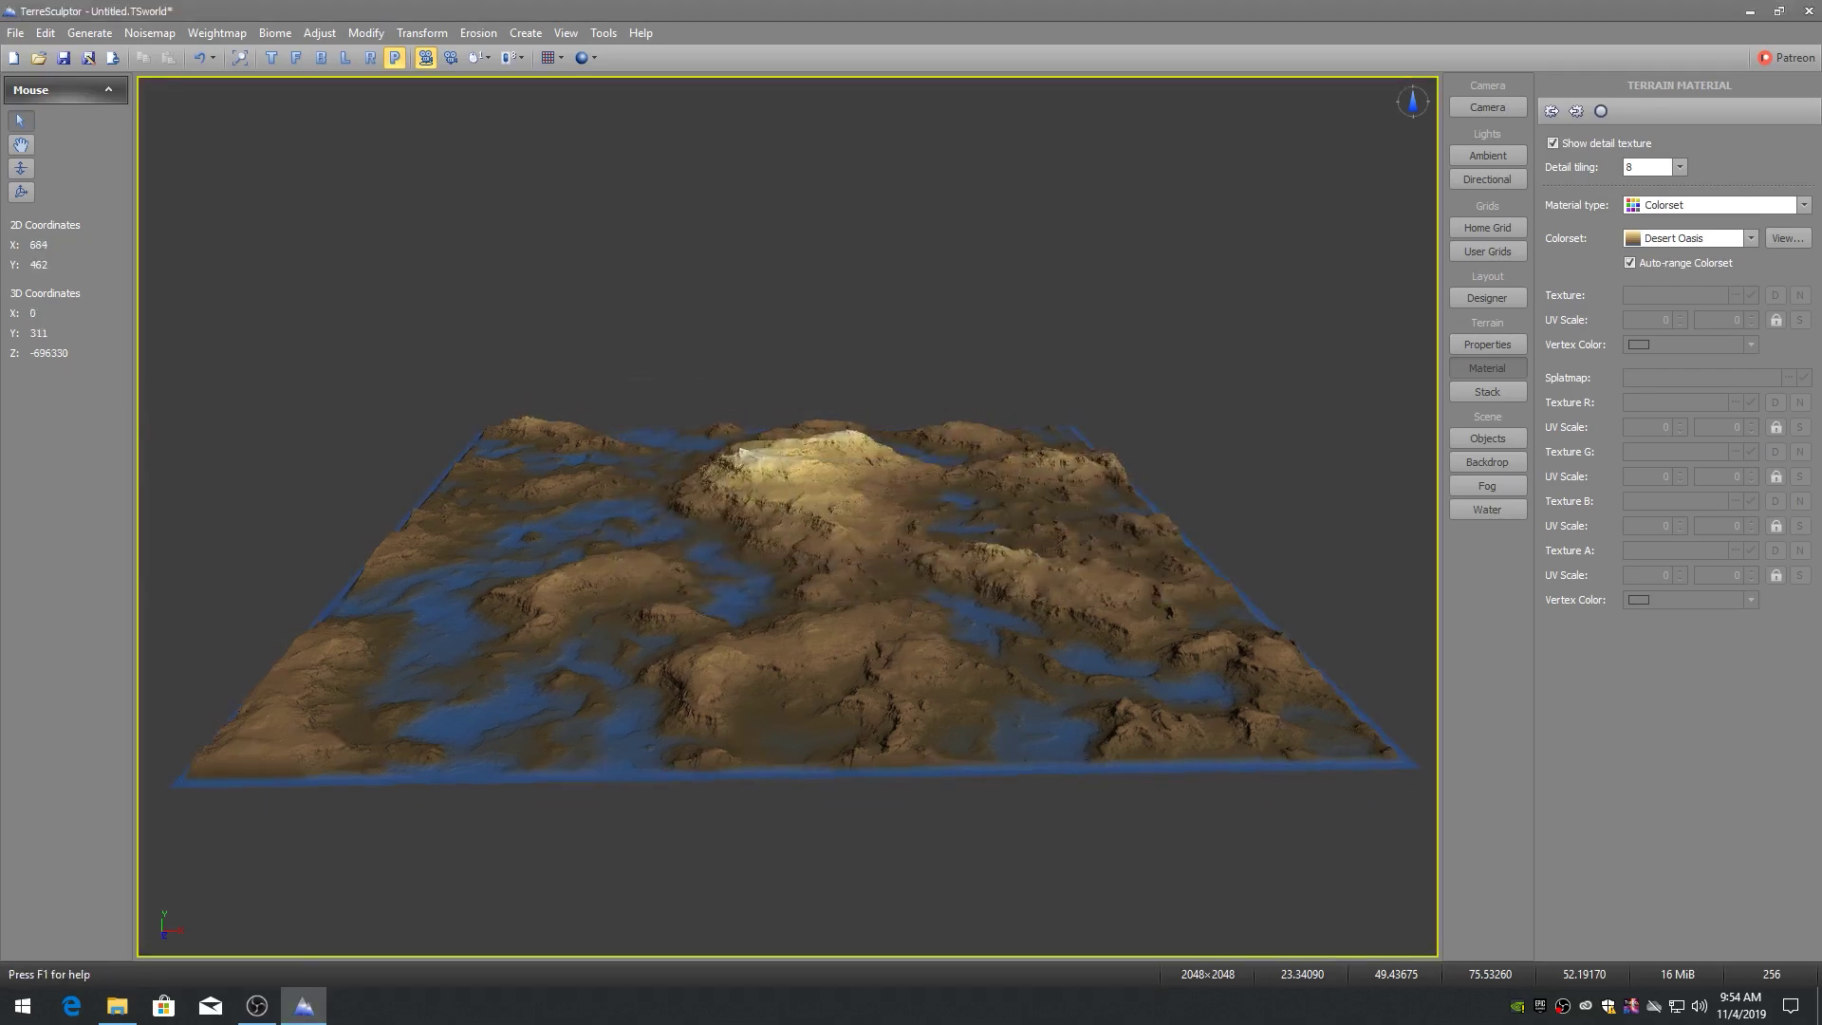
{"action": "scroll", "coordinate": [905, 625], "scroll_direction": "up", "scroll_amount": 2}
{"action": "scroll", "coordinate": [904, 624], "scroll_direction": "up", "scroll_amount": 2}
{"action": "scroll", "coordinate": [903, 625], "scroll_direction": "up", "scroll_amount": 2}
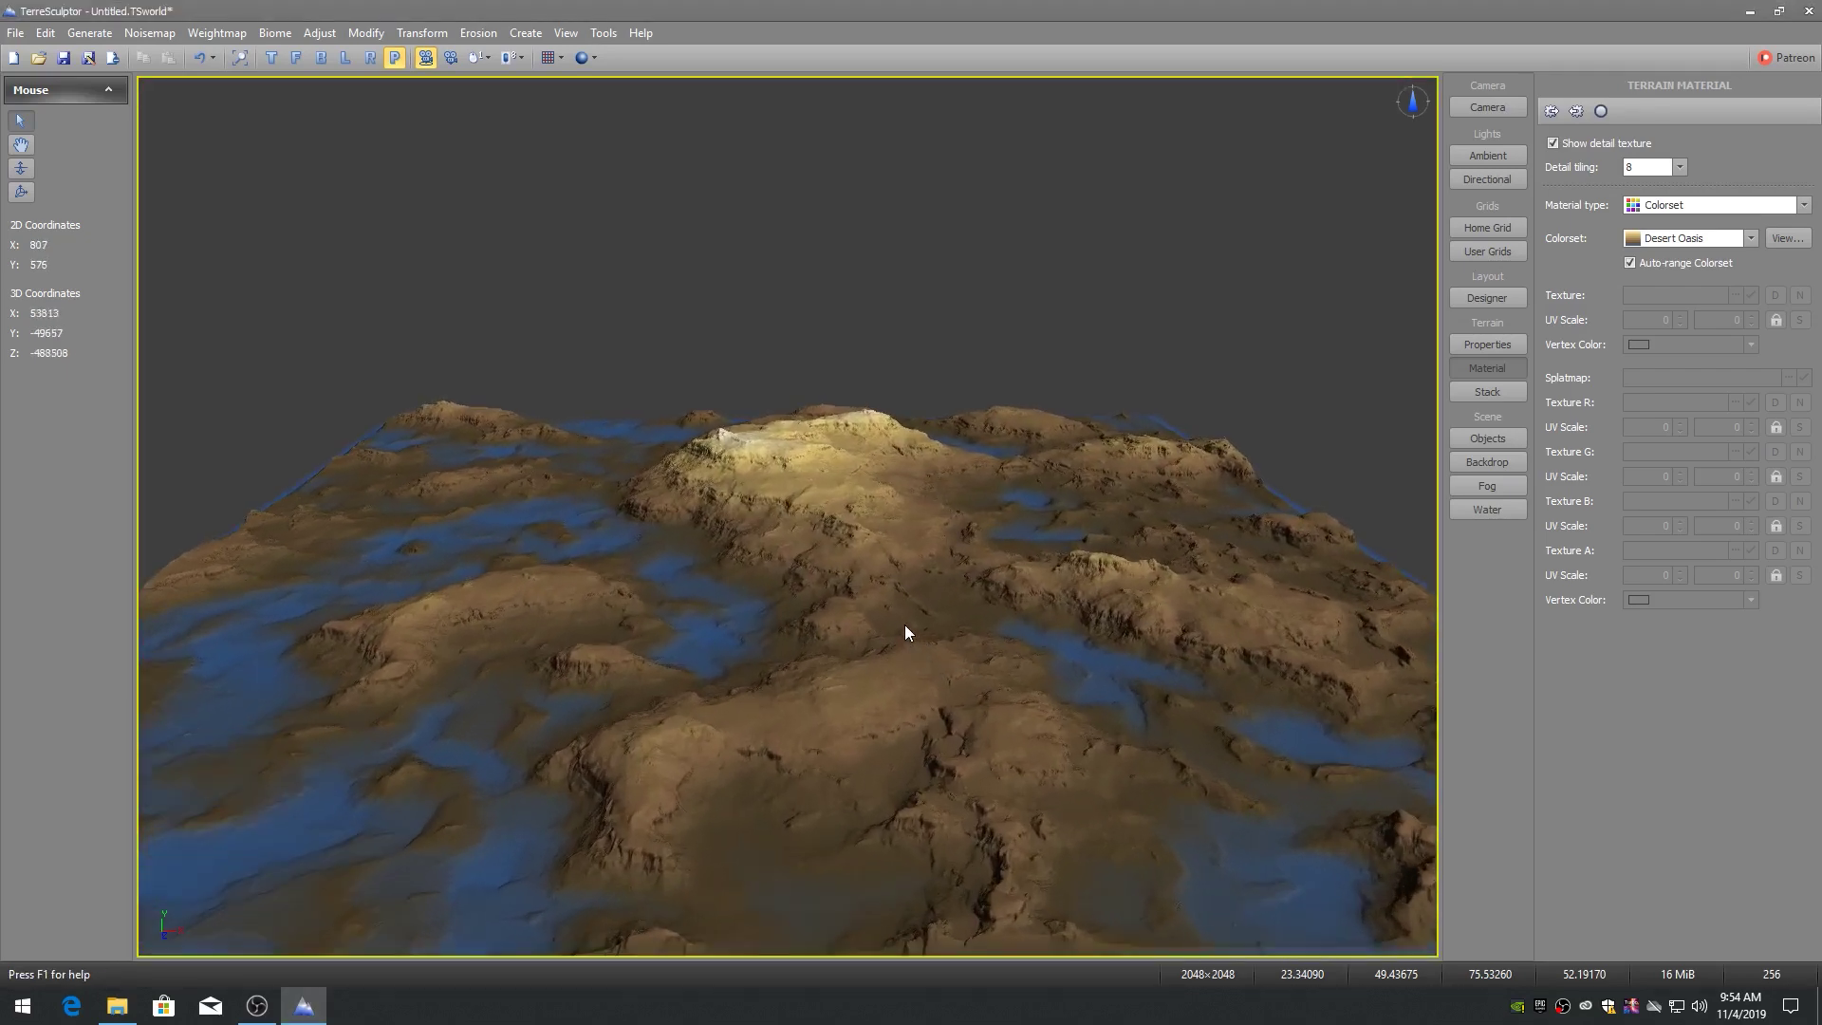
{"action": "scroll", "coordinate": [904, 624], "scroll_direction": "up", "scroll_amount": 2}
{"action": "scroll", "coordinate": [880, 748], "scroll_direction": "up", "scroll_amount": 2}
{"action": "scroll", "coordinate": [875, 756], "scroll_direction": "up", "scroll_amount": 2}
{"action": "scroll", "coordinate": [875, 756], "scroll_direction": "up", "scroll_amount": 2}
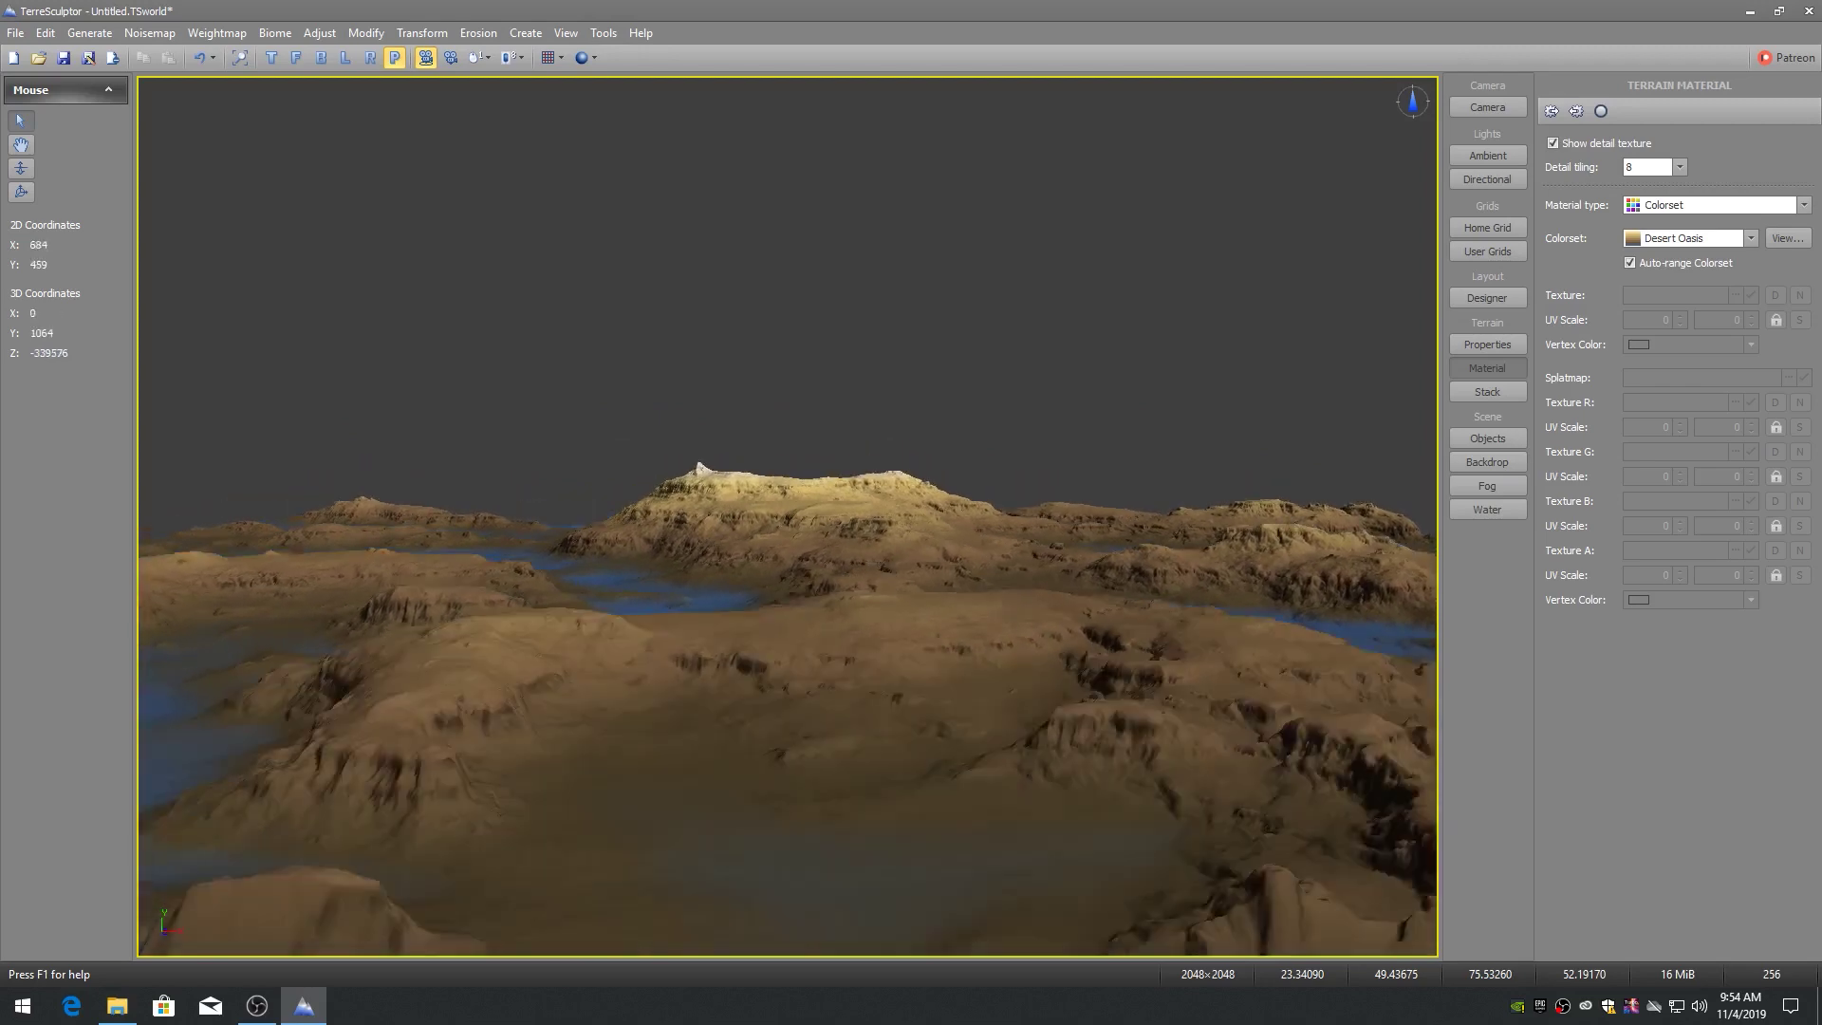
{"action": "scroll", "coordinate": [920, 830], "scroll_direction": "up", "scroll_amount": 1}
{"action": "scroll", "coordinate": [922, 839], "scroll_direction": "up", "scroll_amount": 1}
{"action": "scroll", "coordinate": [923, 839], "scroll_direction": "up", "scroll_amount": 2}
{"action": "scroll", "coordinate": [923, 839], "scroll_direction": "up", "scroll_amount": 2}
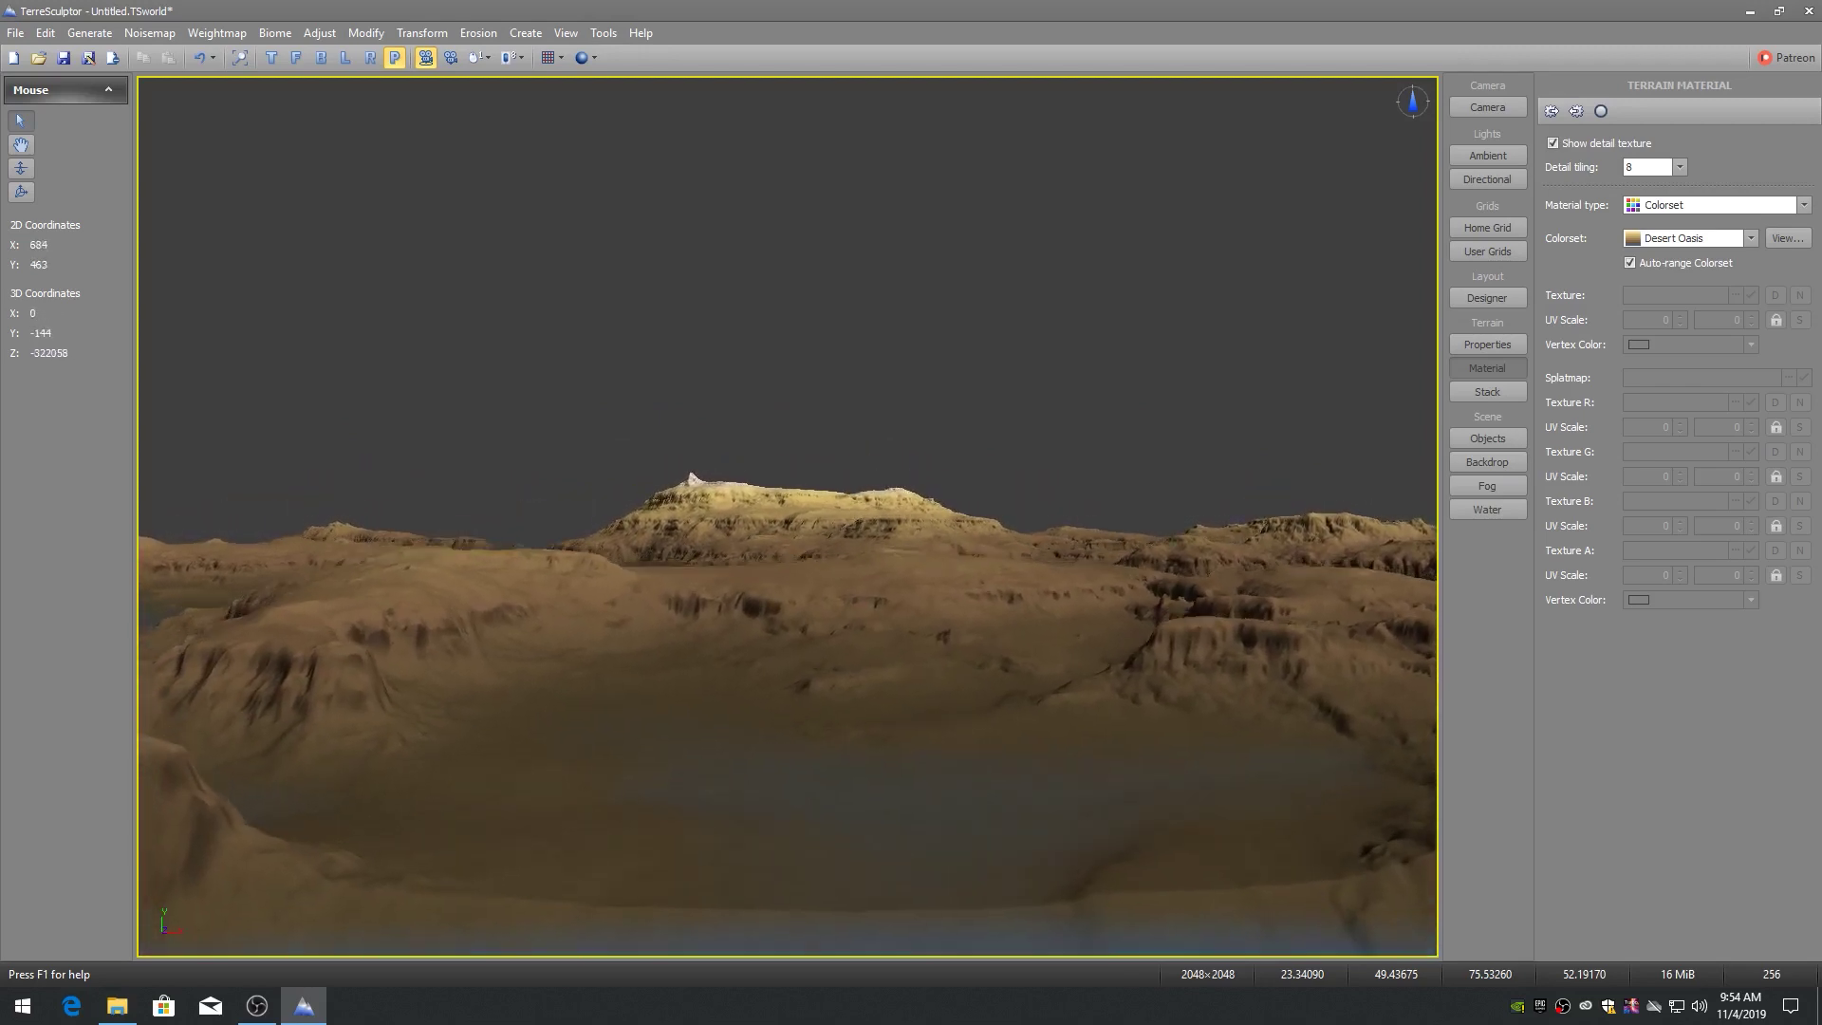
{"action": "scroll", "coordinate": [922, 839], "scroll_direction": "up", "scroll_amount": 2}
{"action": "scroll", "coordinate": [922, 839], "scroll_direction": "up", "scroll_amount": 1}
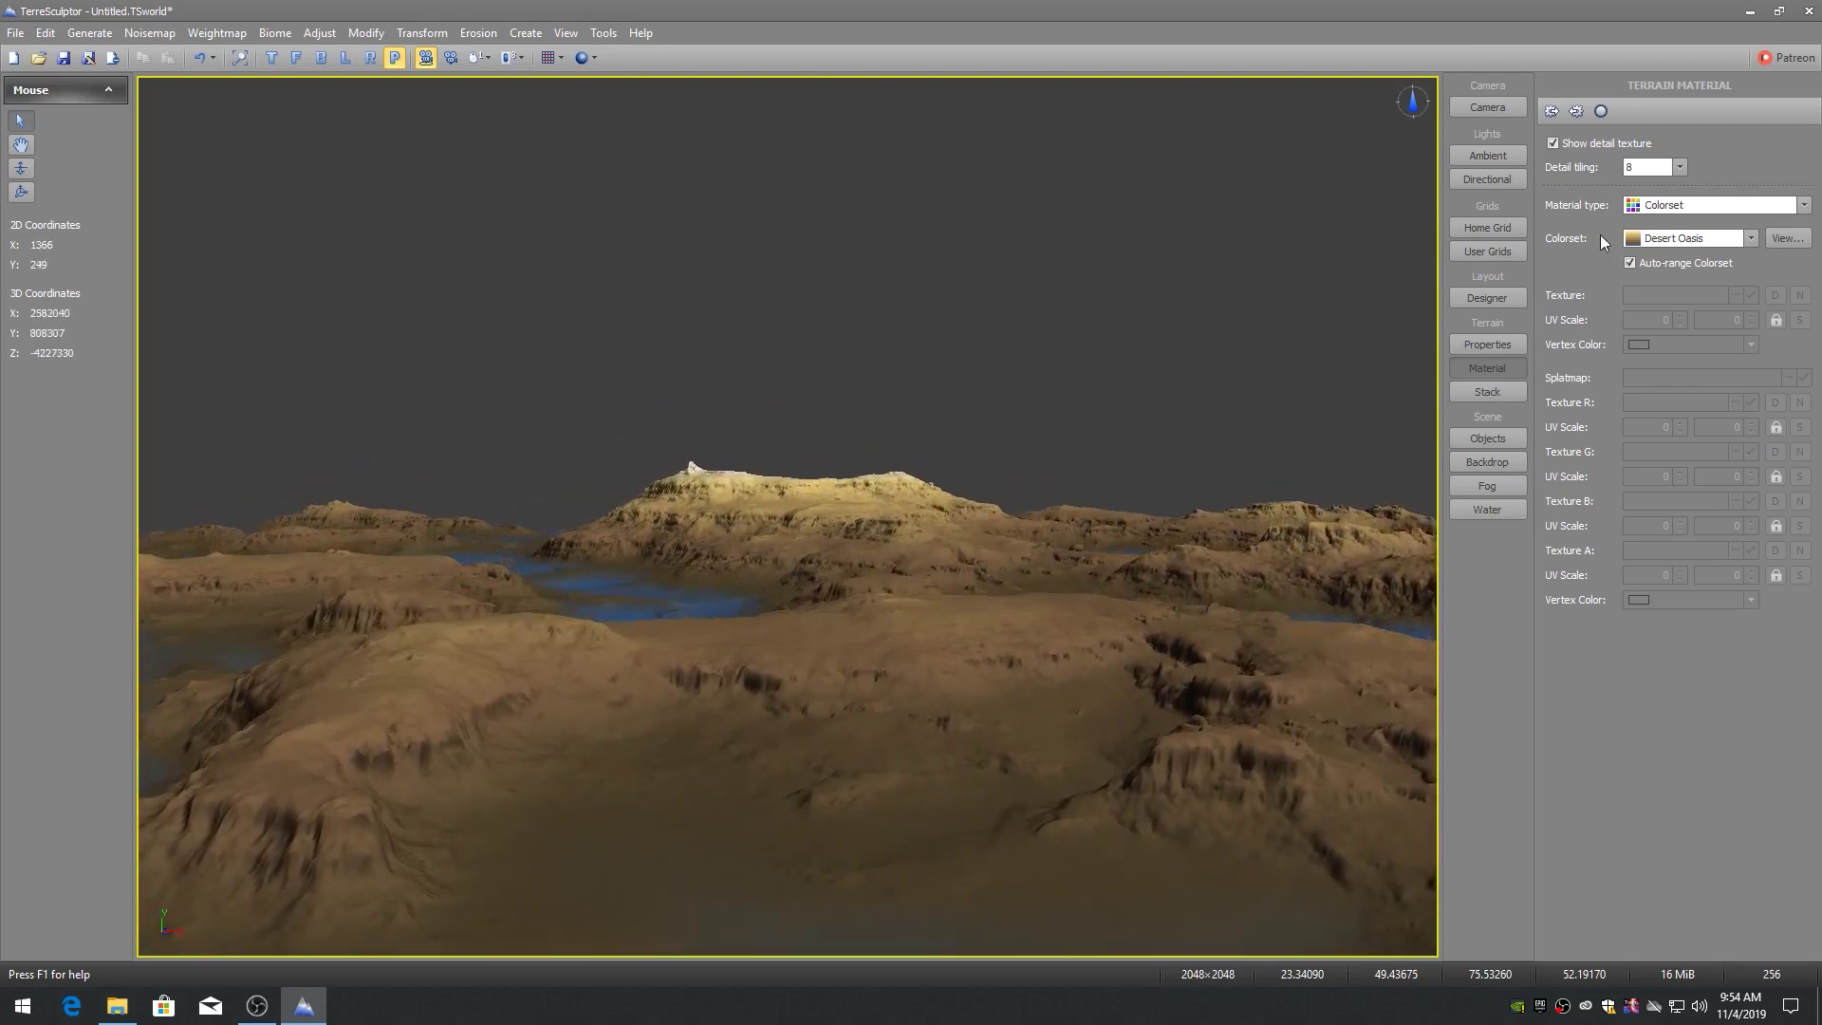
Enable the scene Backdrop and set its type to Skydome Textured.
{"action": "left_click", "coordinate": [1491, 436]}
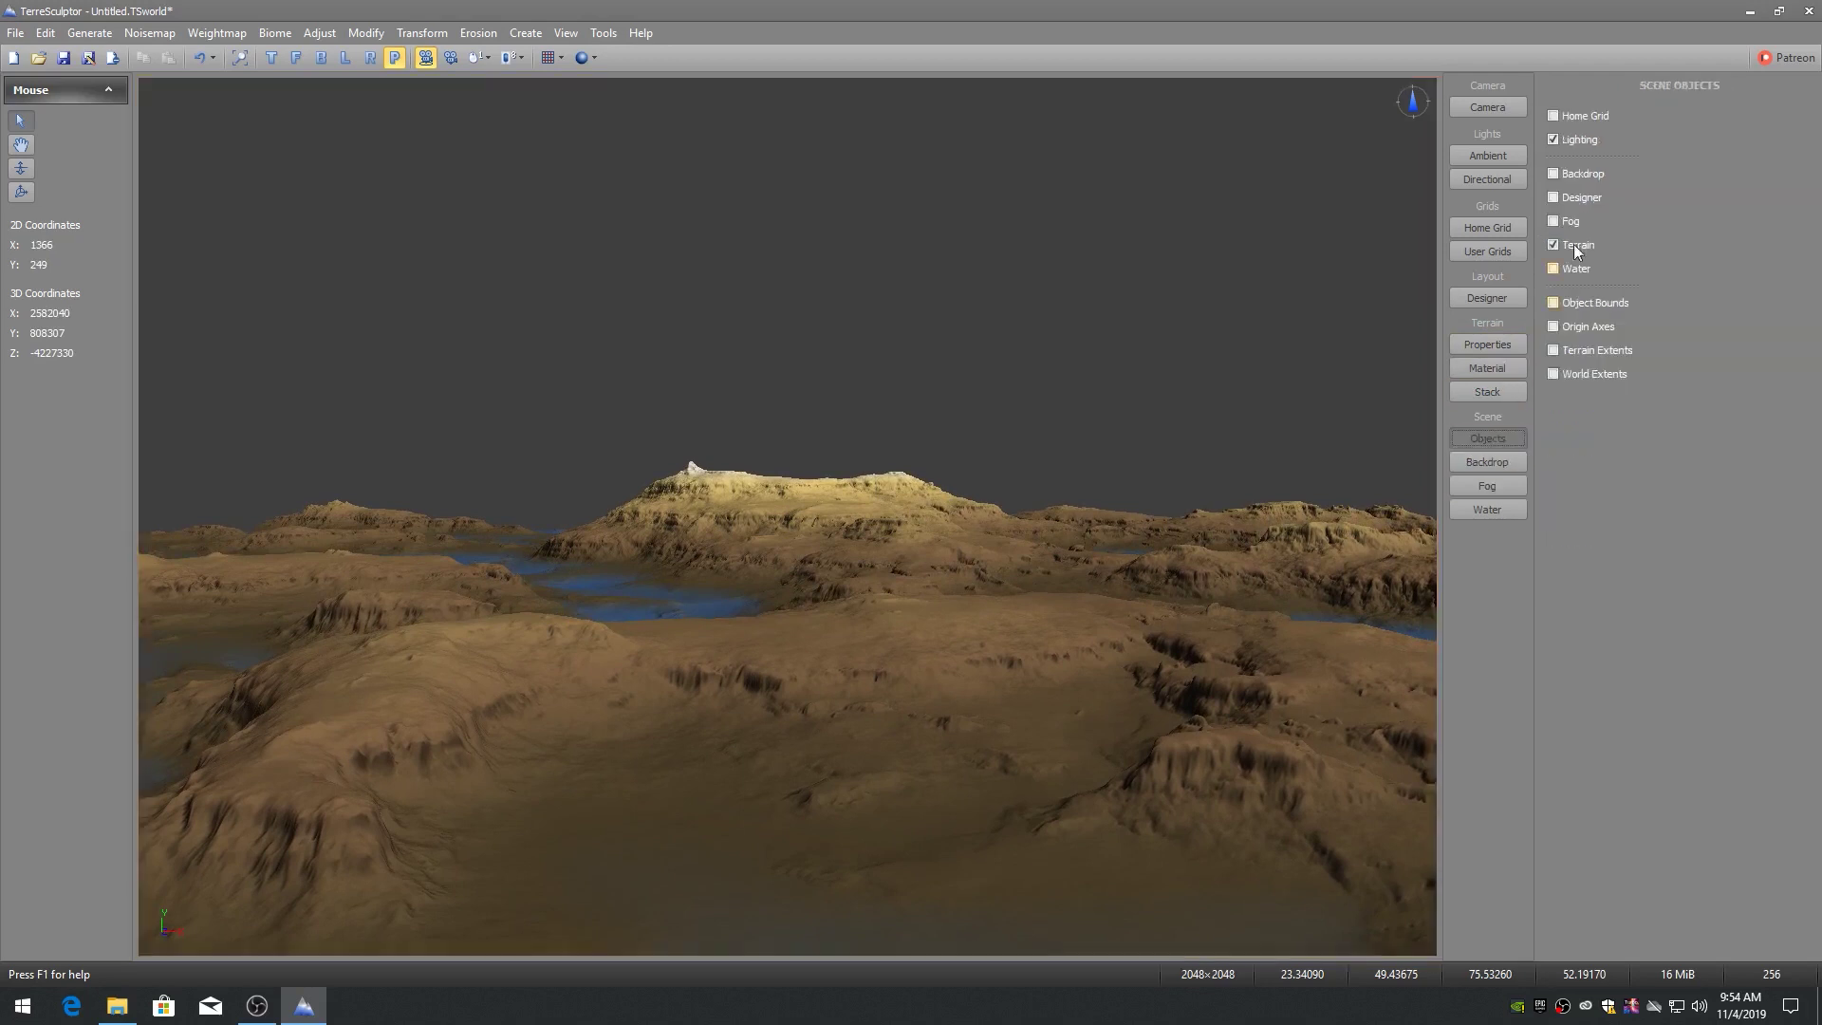
{"action": "left_click", "coordinate": [1554, 174]}
{"action": "left_click", "coordinate": [1499, 462]}
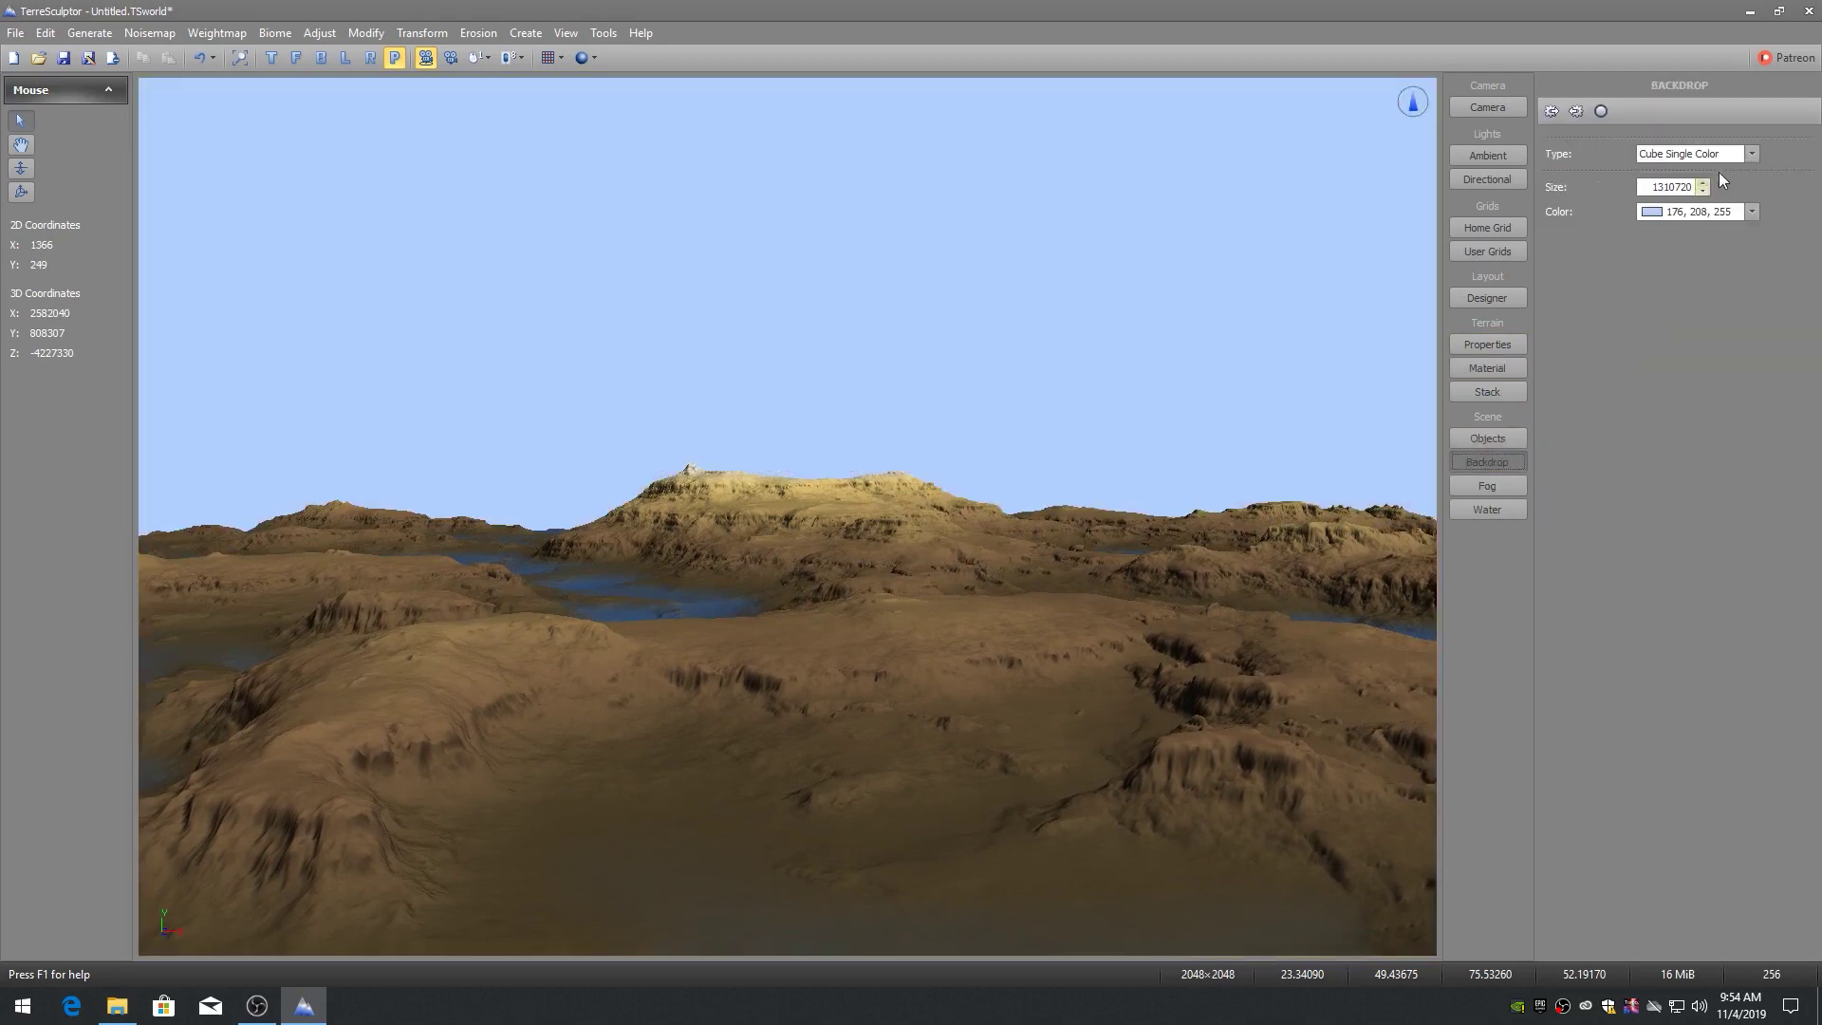
{"action": "left_click", "coordinate": [1752, 154]}
{"action": "left_click", "coordinate": [1699, 228]}
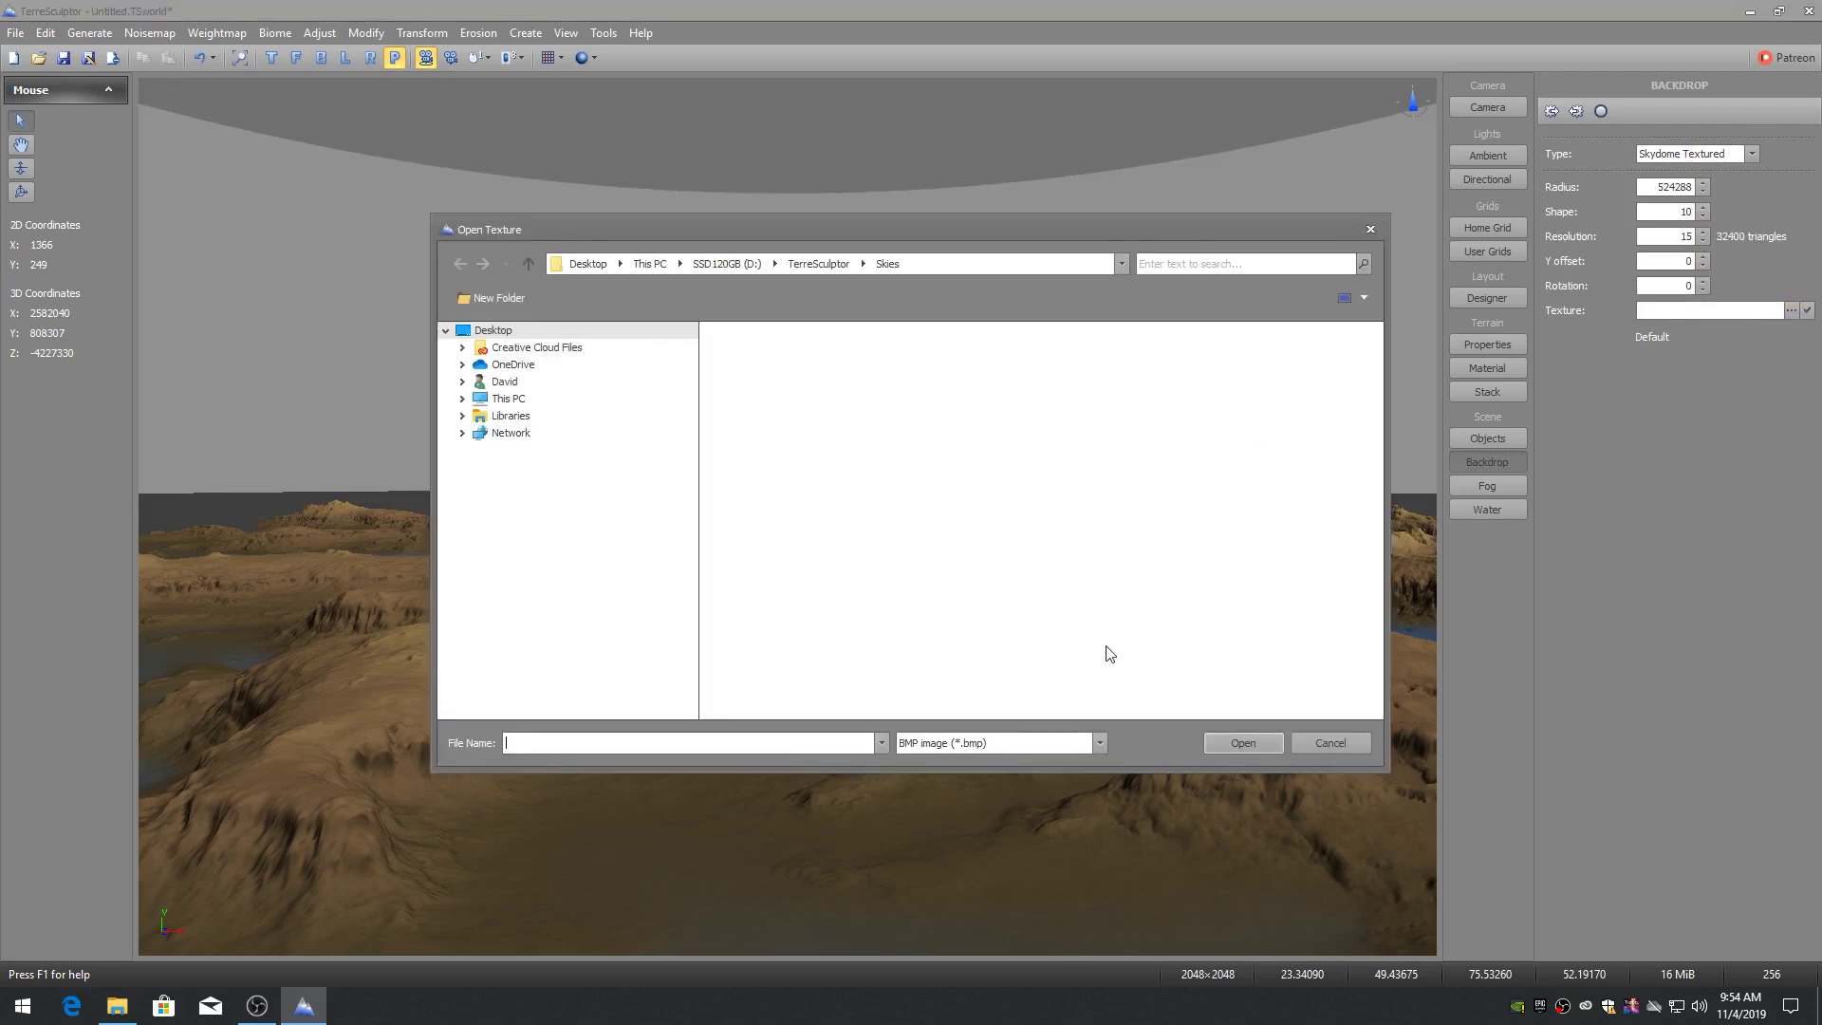
Load skyEvening04-Demenzun.png as the skydome texture using the PNG file filter.
{"action": "left_click", "coordinate": [1099, 742]}
{"action": "left_click", "coordinate": [1036, 799]}
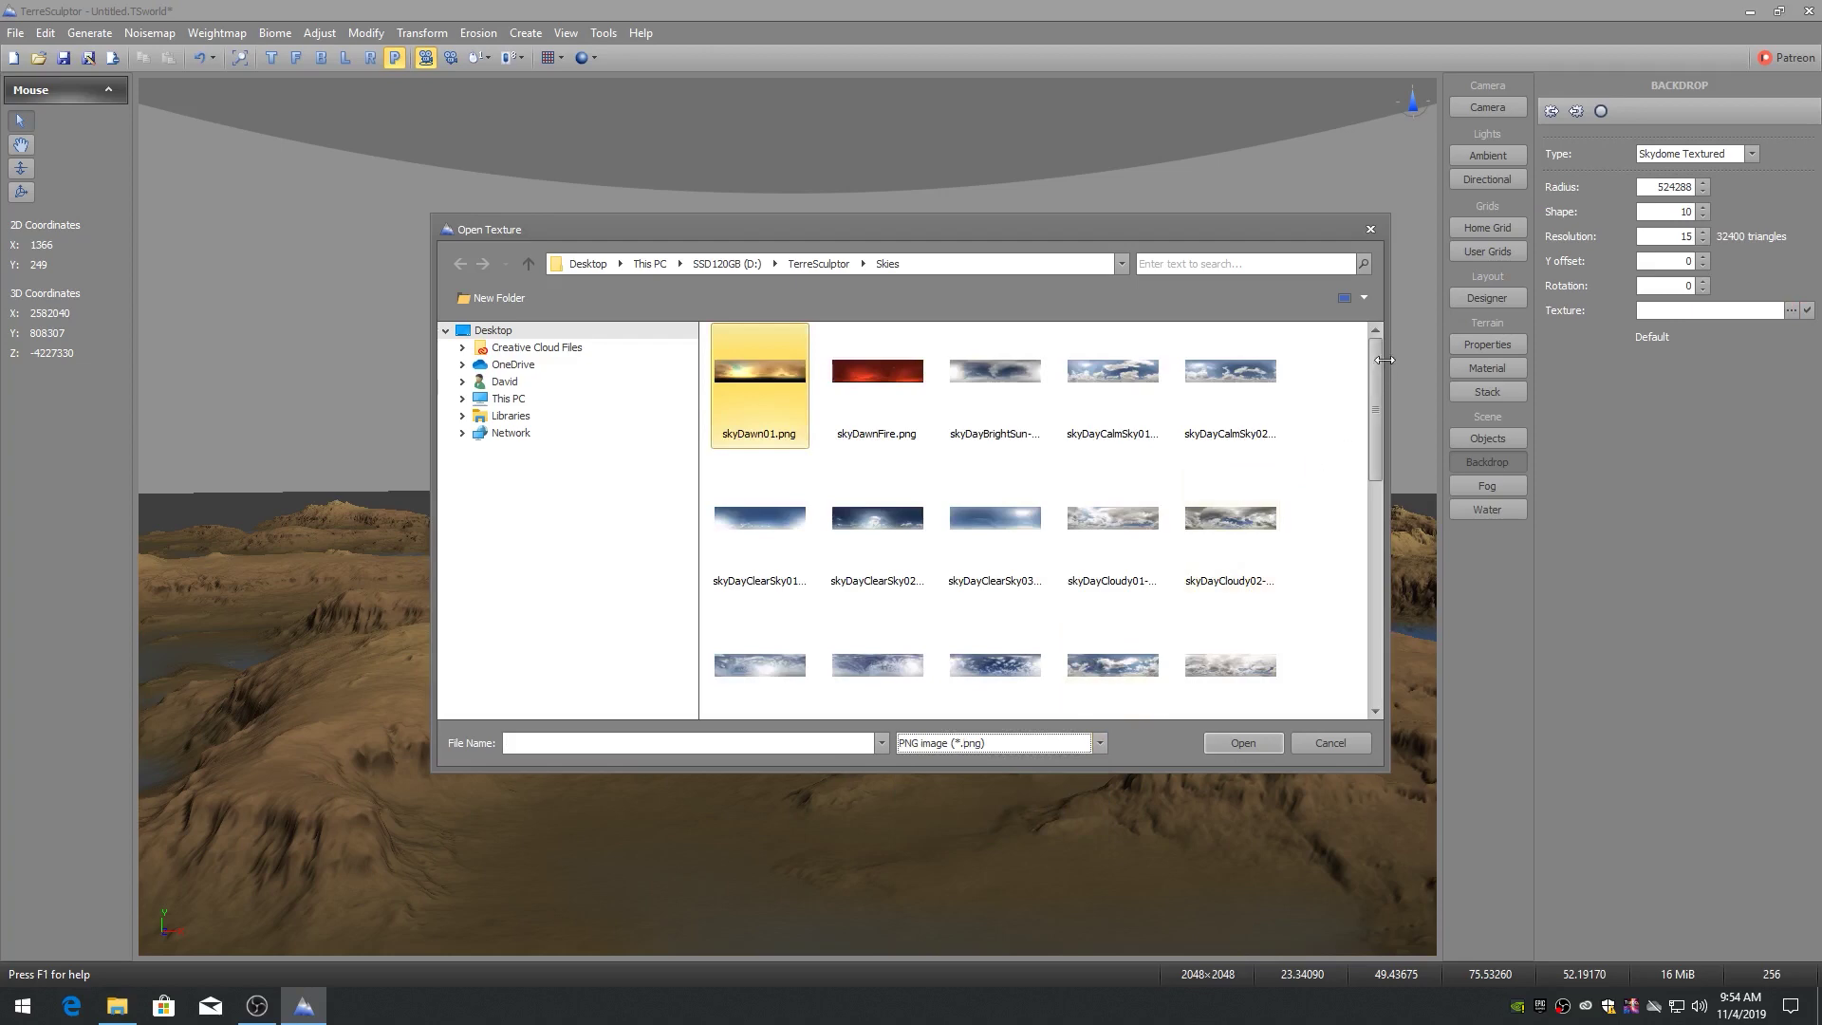
{"action": "left_click_drag", "start_coordinate": [1375, 349], "coordinate": [1361, 550]}
{"action": "left_click", "coordinate": [878, 560]}
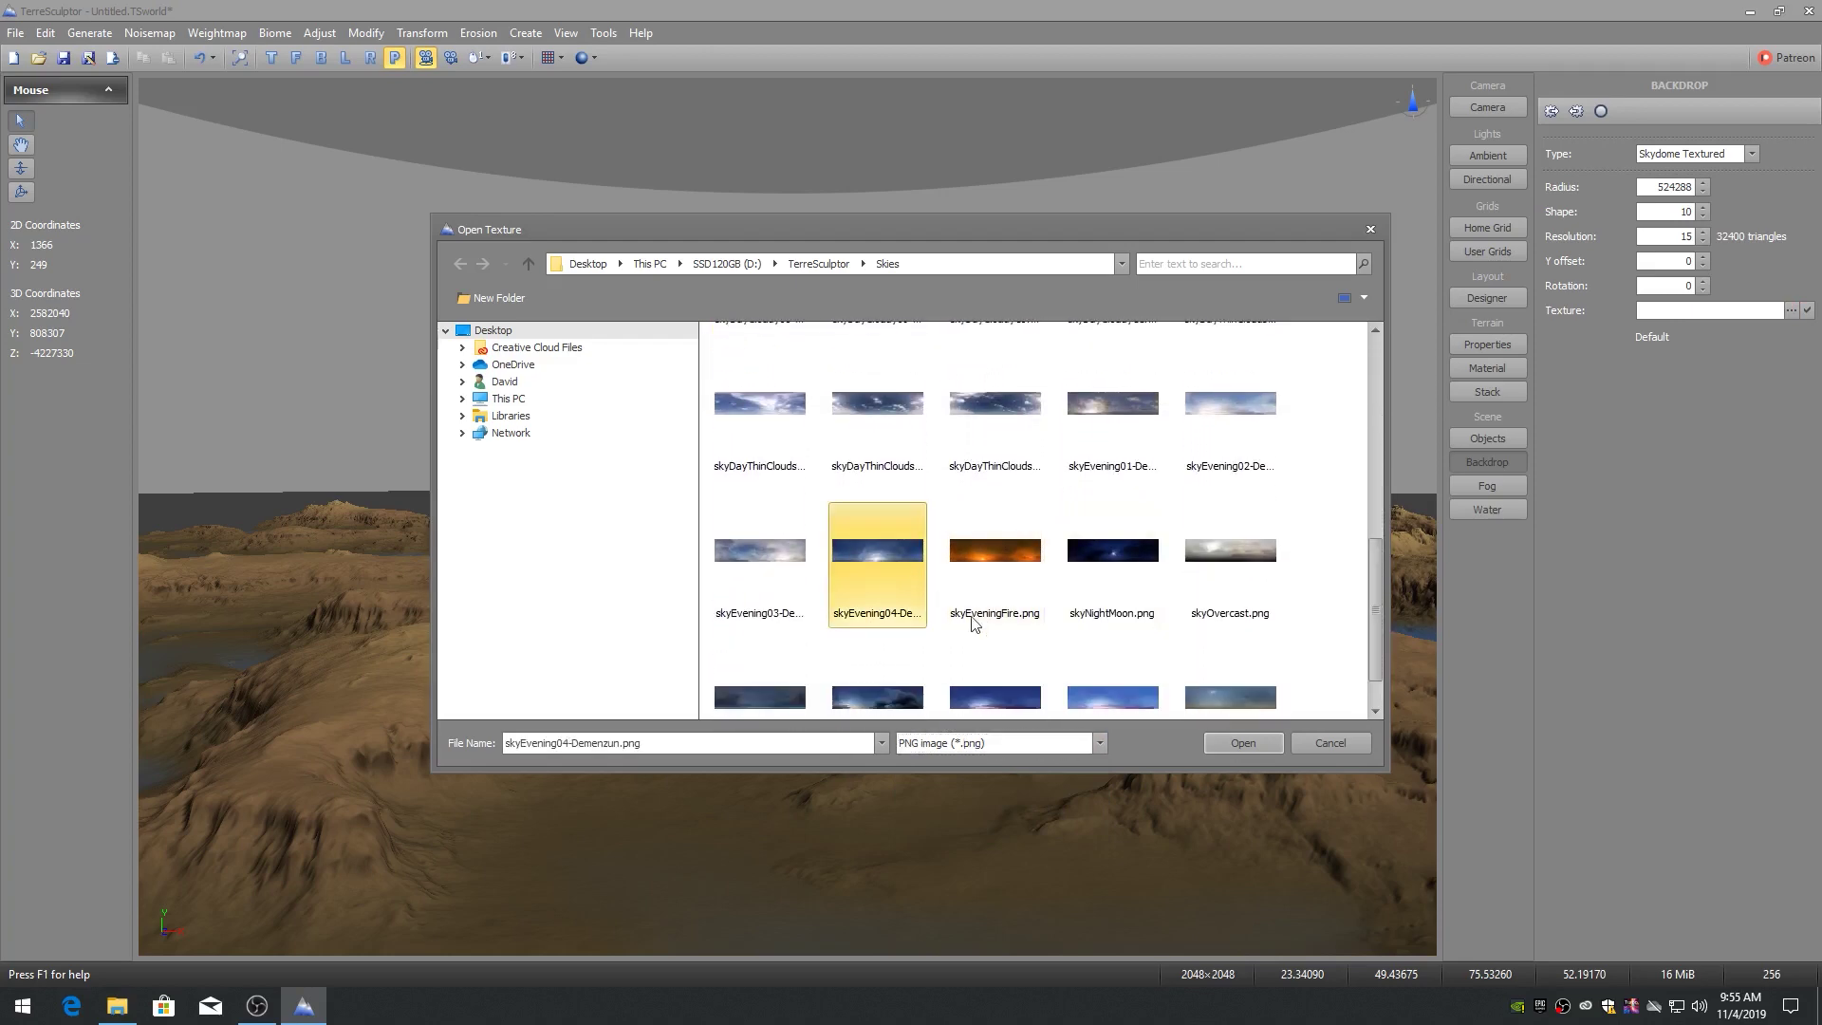
{"action": "left_click", "coordinate": [1244, 743]}
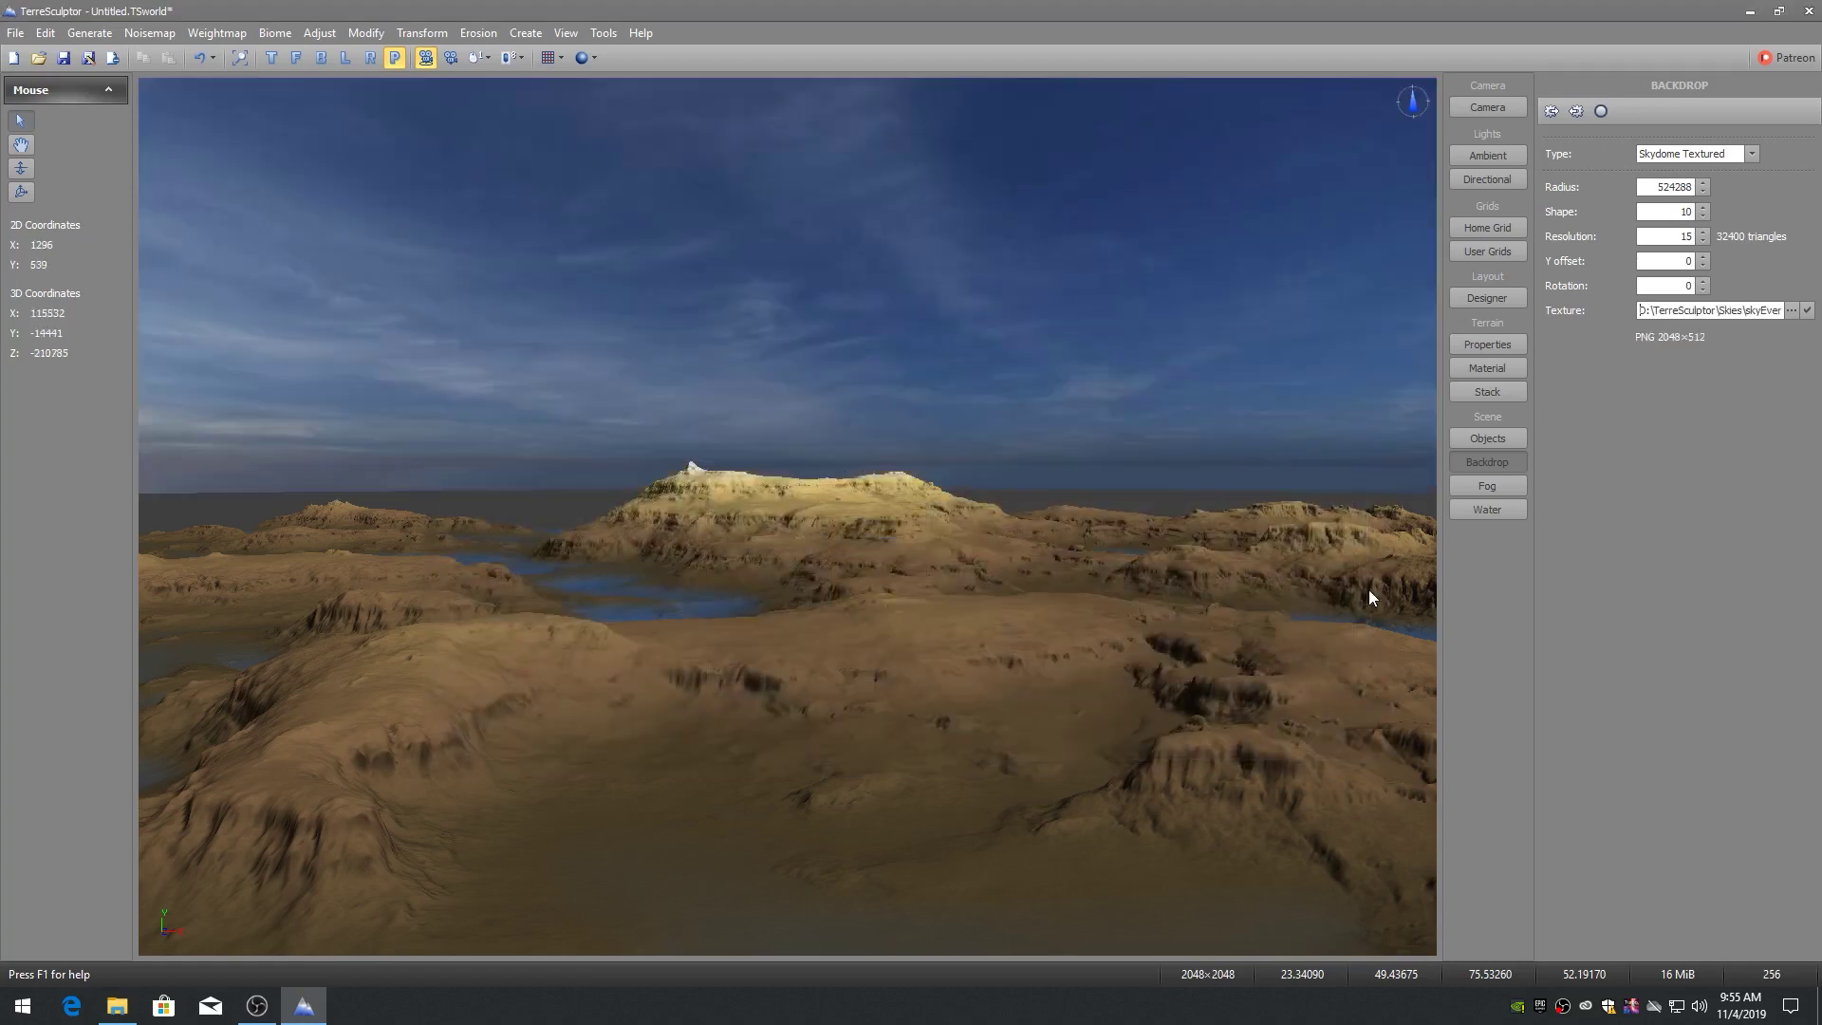
Show the sun direction gizmo and tilt the view up toward the sky.
{"action": "left_click", "coordinate": [1483, 179]}
{"action": "left_click", "coordinate": [1633, 111]}
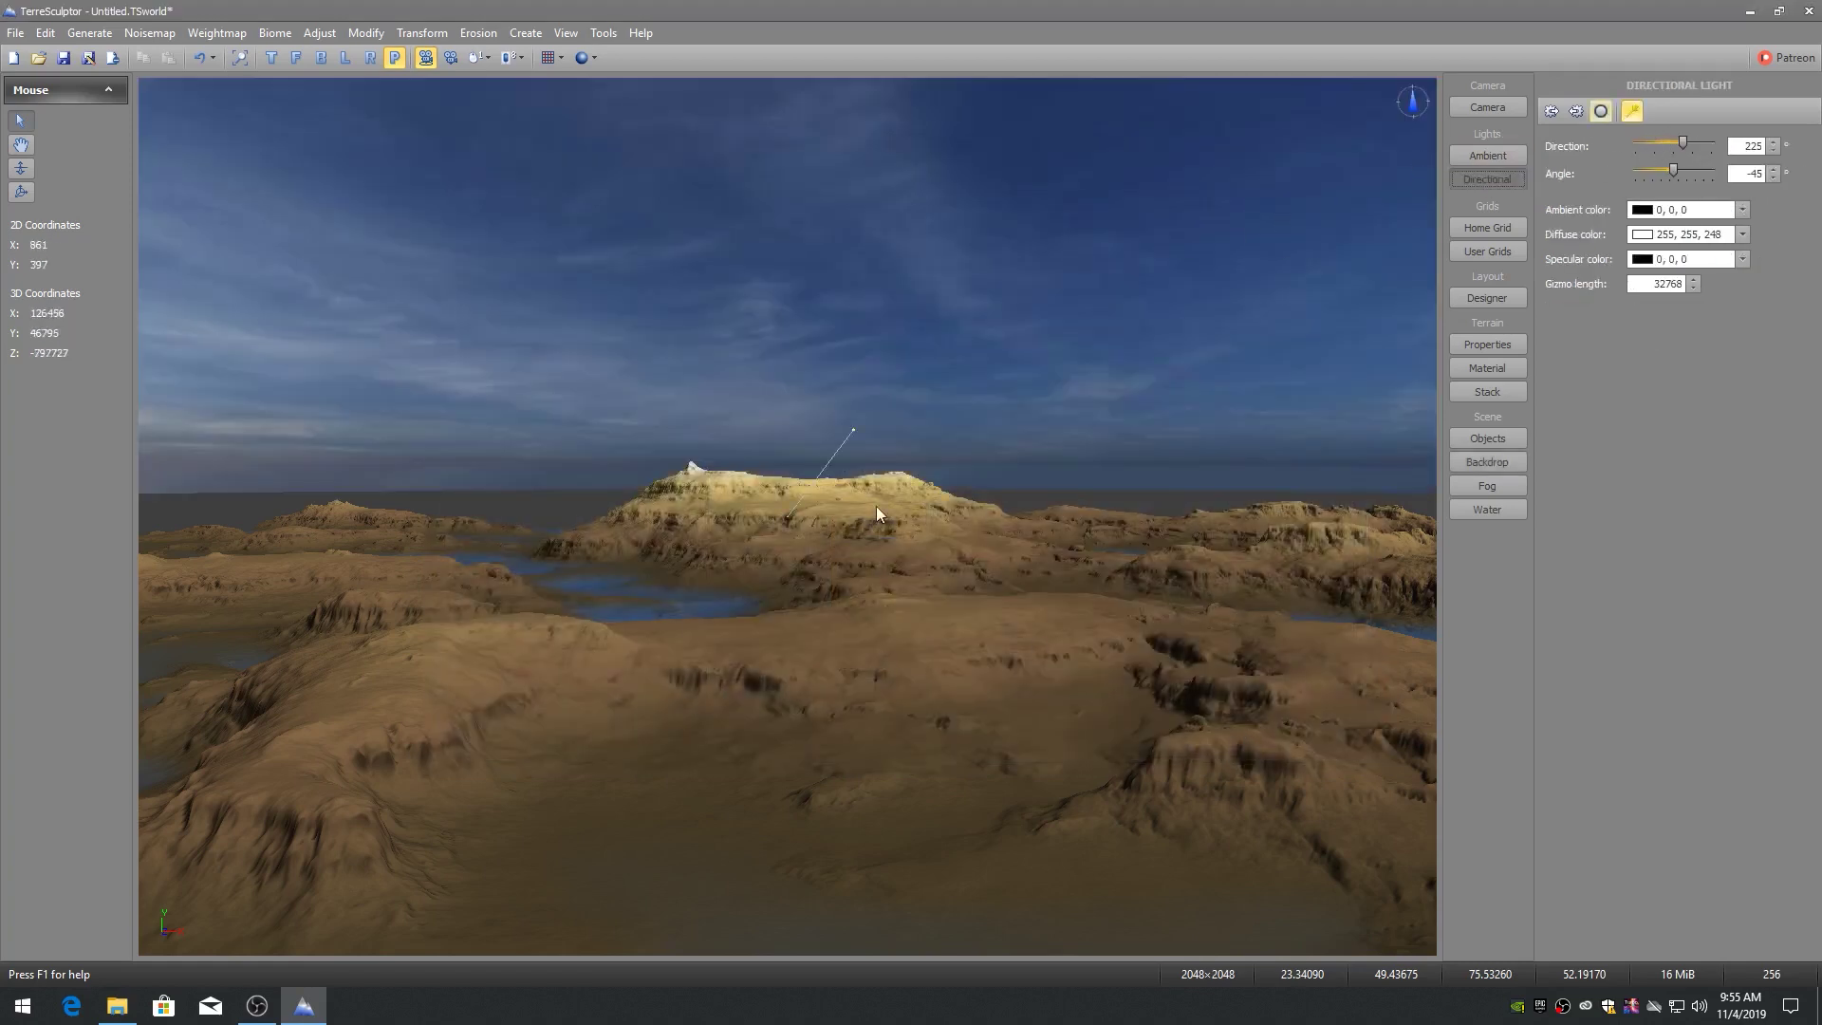
{"action": "left_click_drag", "start_coordinate": [875, 505], "coordinate": [721, 513]}
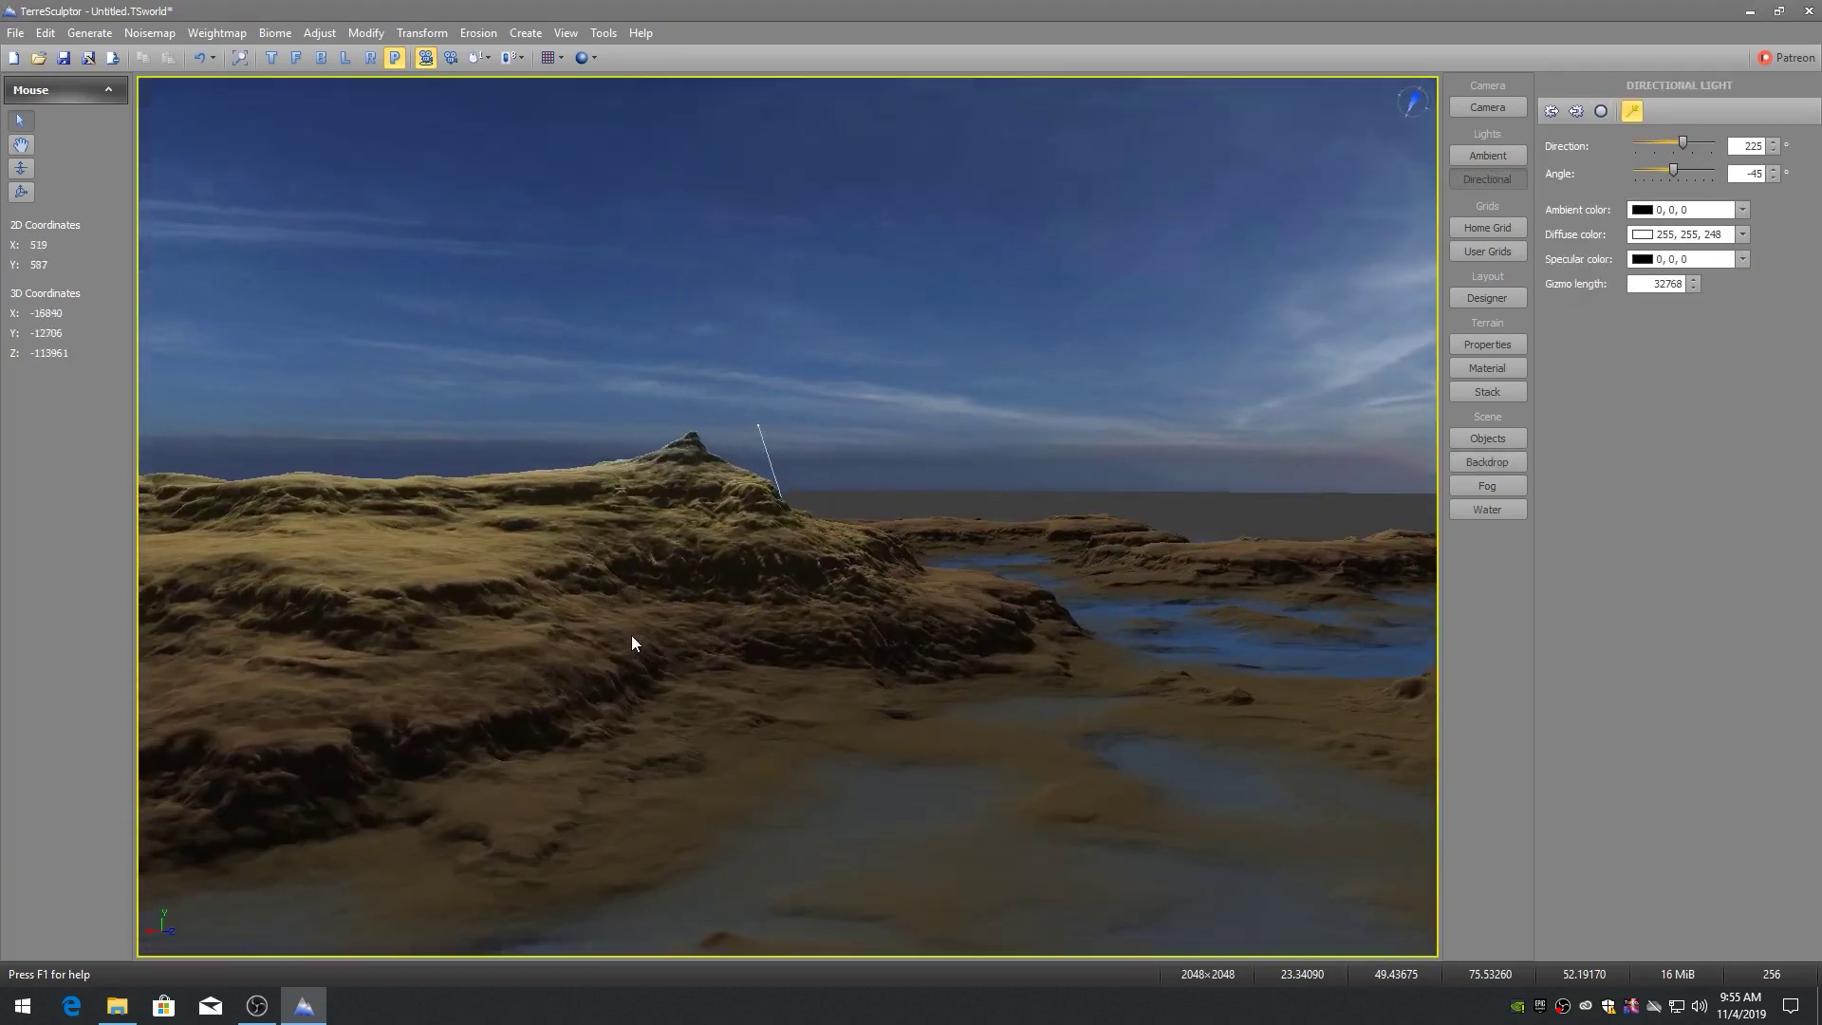
{"action": "scroll", "coordinate": [630, 635], "scroll_direction": "up", "scroll_amount": 3}
{"action": "scroll", "coordinate": [630, 635], "scroll_direction": "up", "scroll_amount": 3}
{"action": "scroll", "coordinate": [631, 635], "scroll_direction": "down", "scroll_amount": 5}
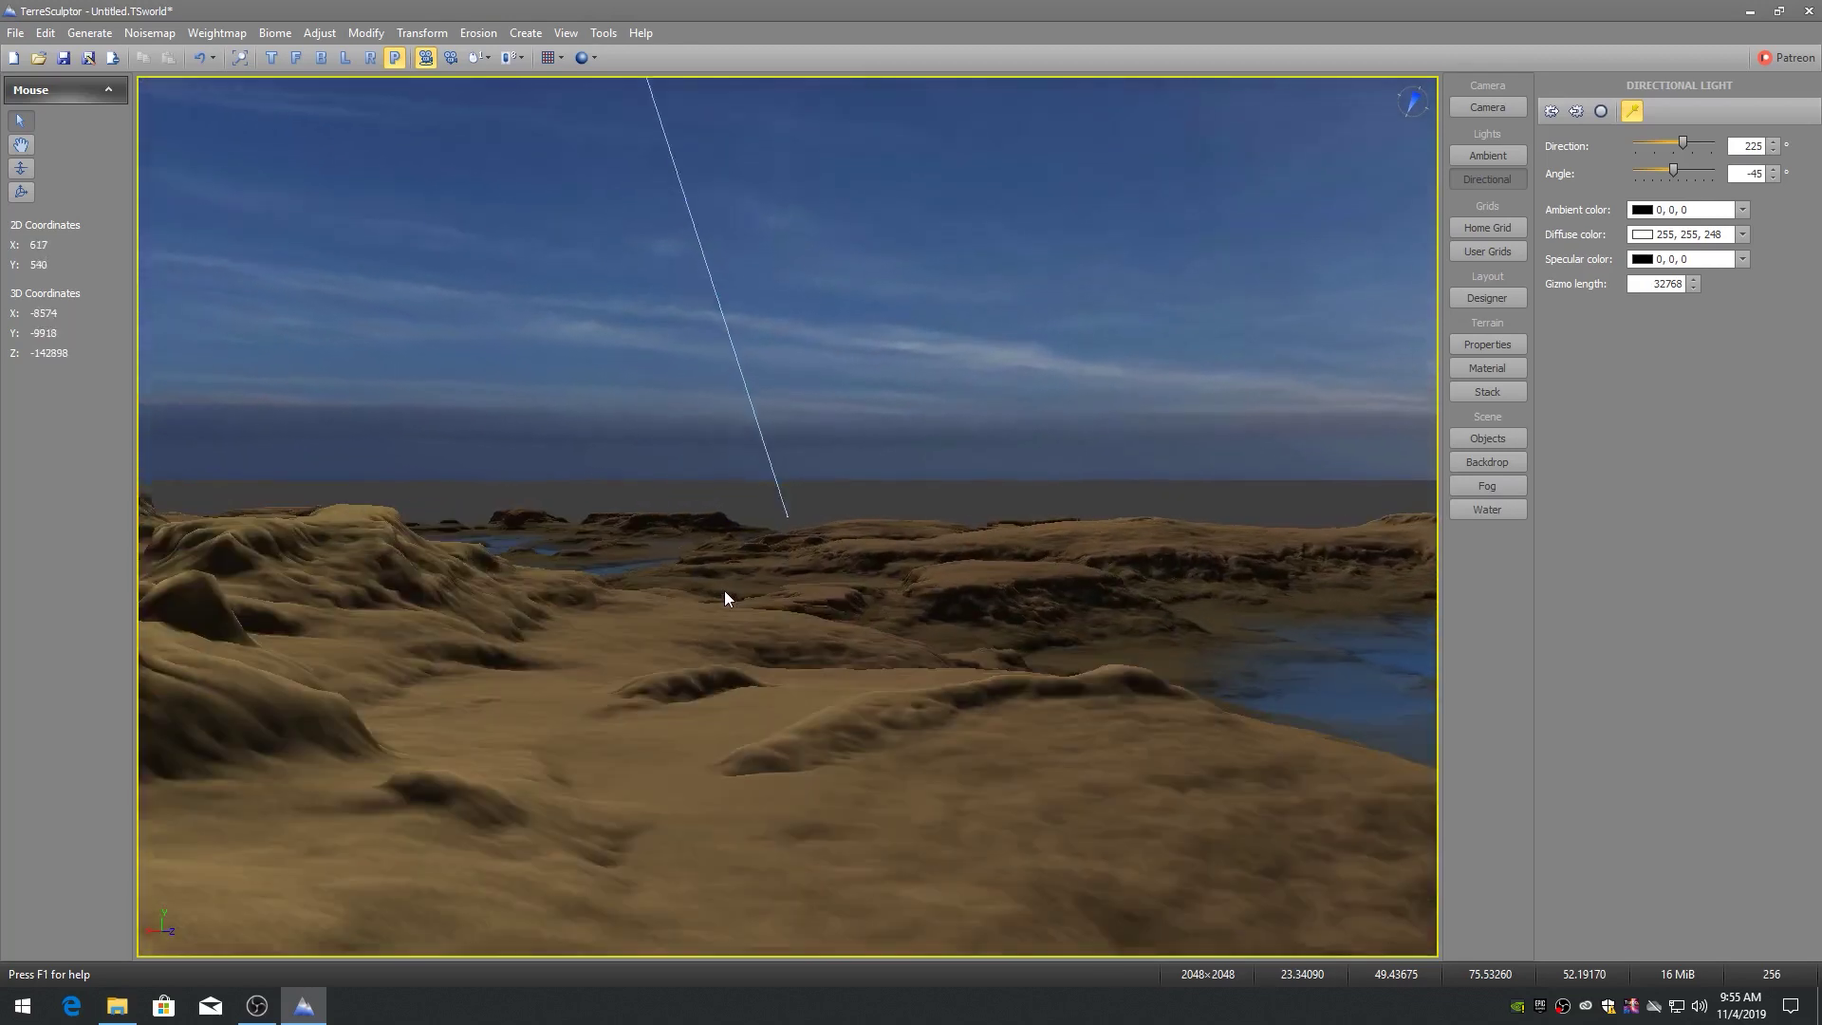
{"action": "left_click_drag", "start_coordinate": [713, 600], "coordinate": [726, 456]}
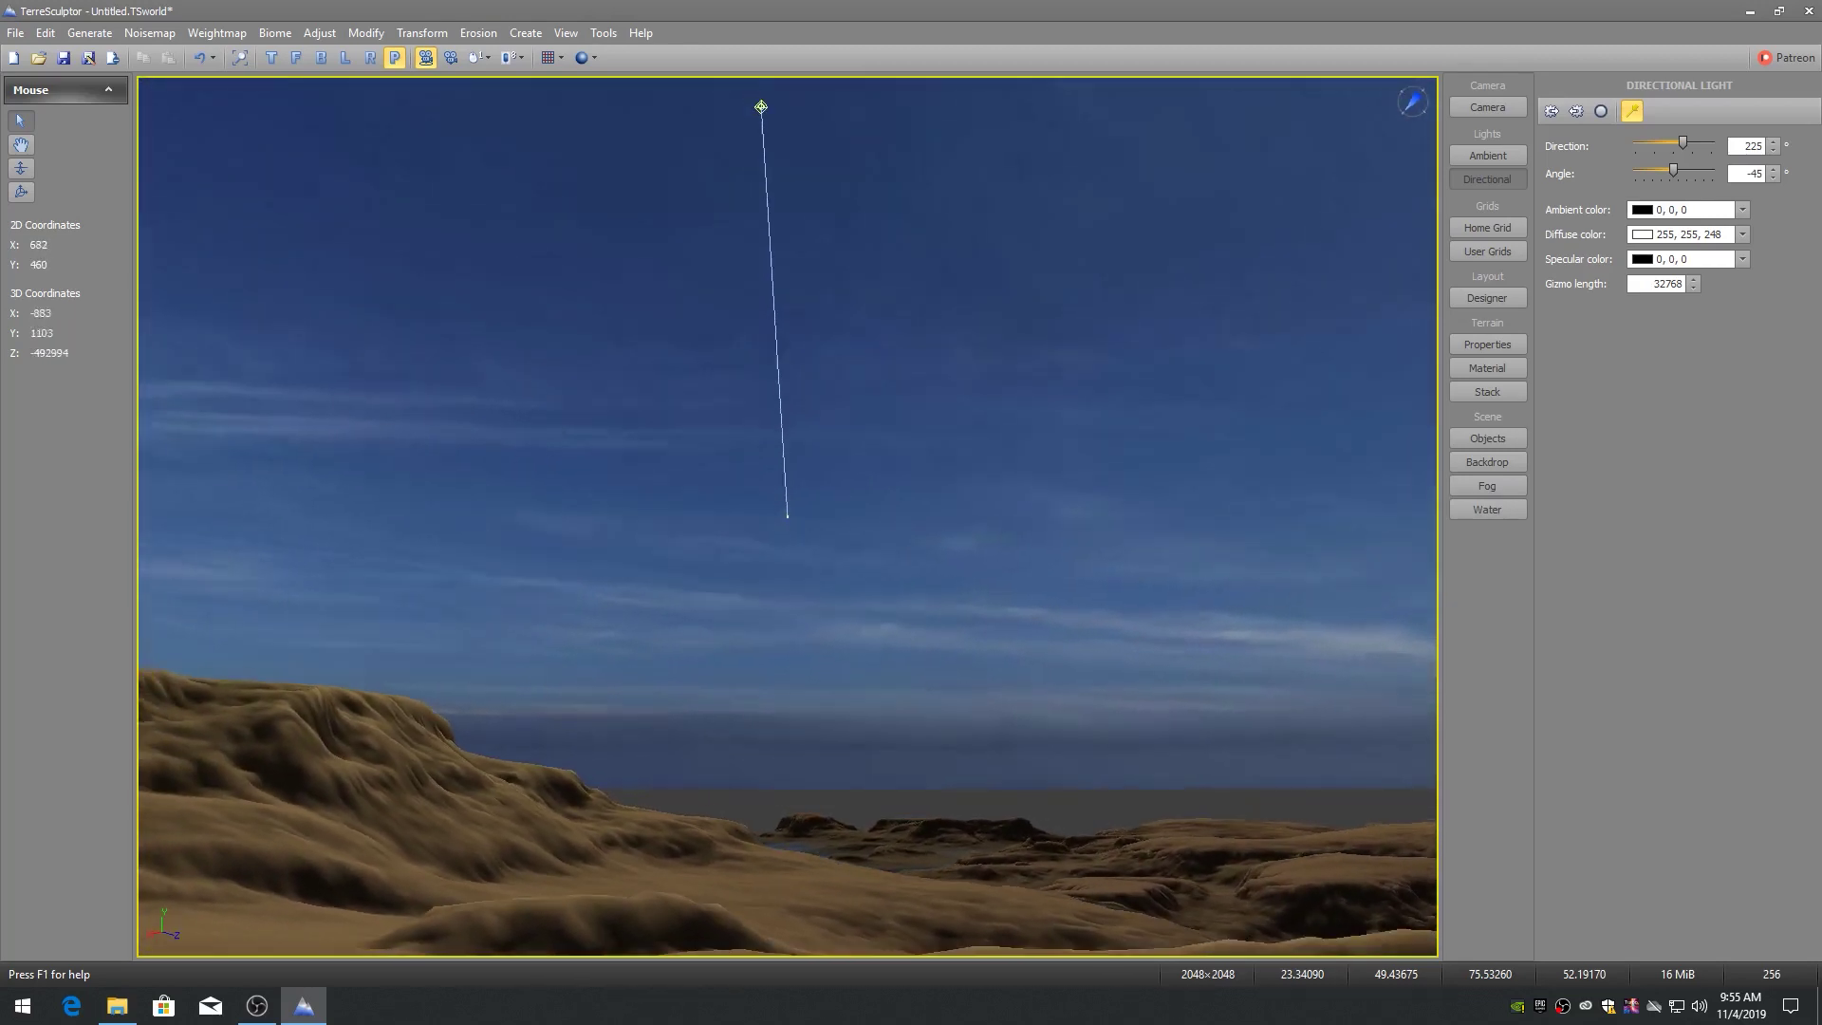
Spin the skydome Rotation from 0 up to 128.
{"action": "left_click", "coordinate": [1488, 462]}
{"action": "left_click", "coordinate": [1702, 284]}
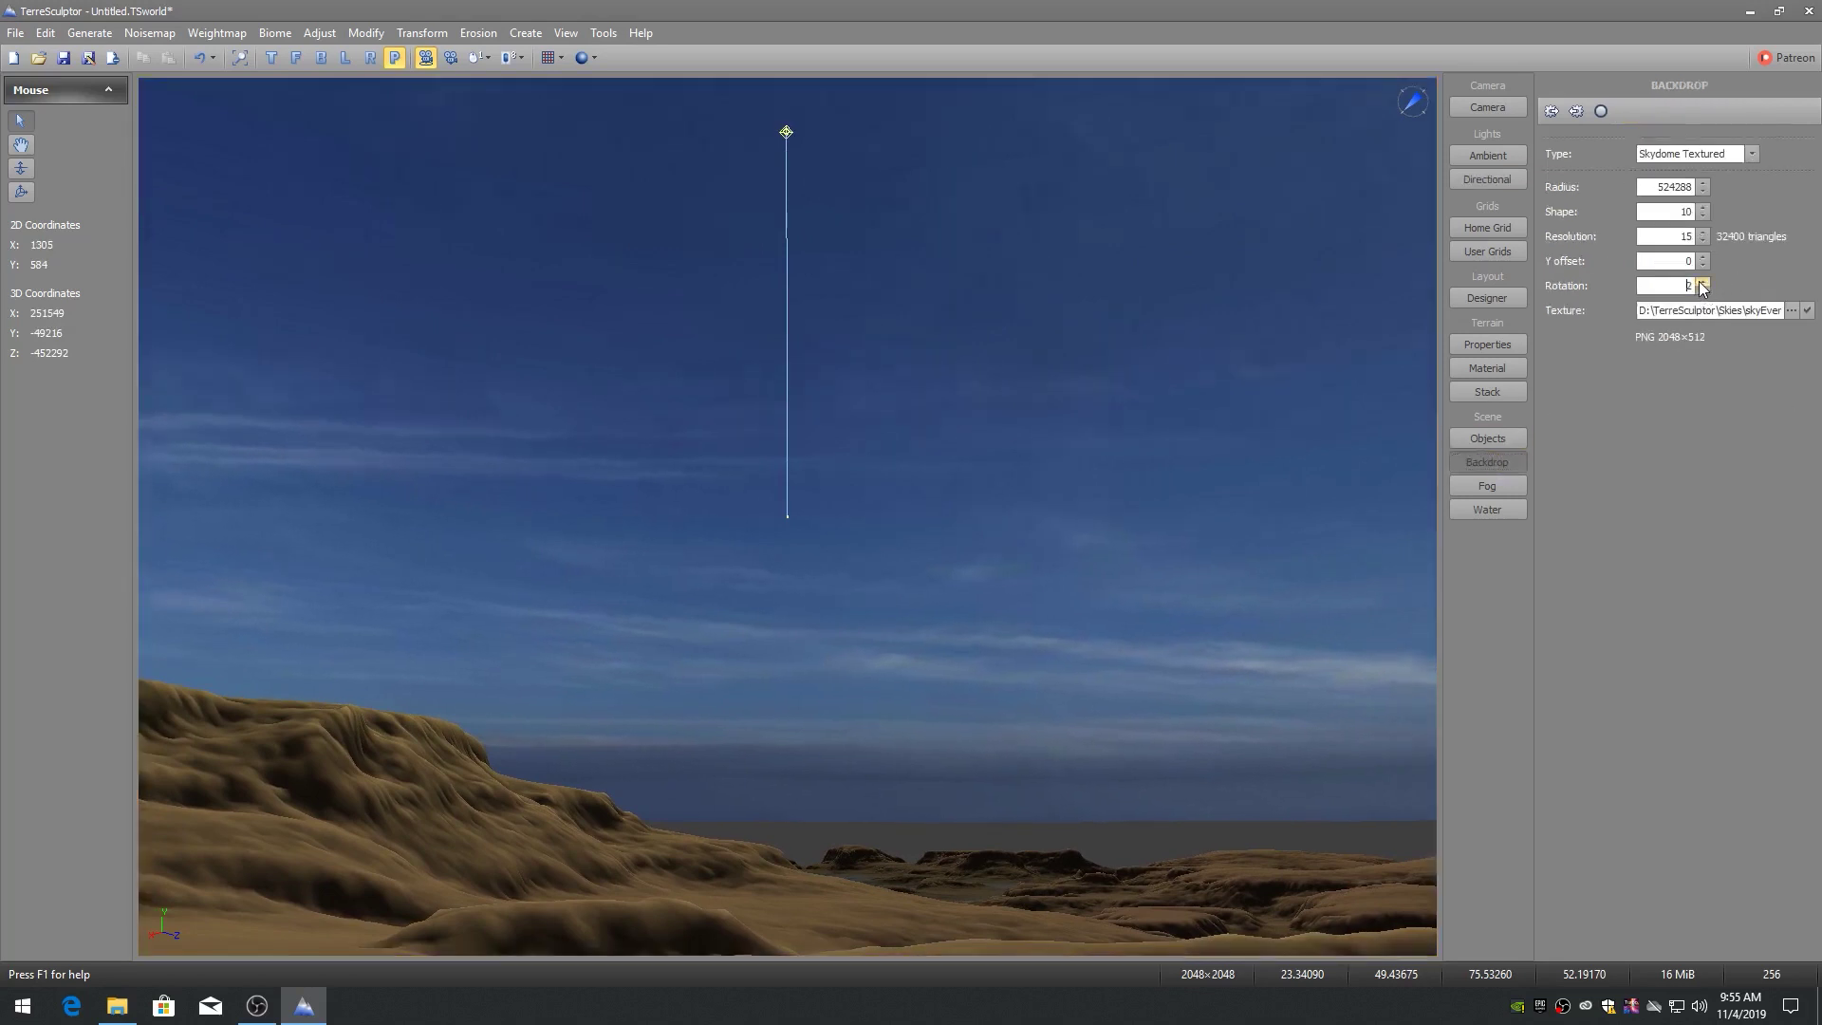
{"action": "scroll", "coordinate": [1682, 285], "scroll_direction": "up", "scroll_amount": 1}
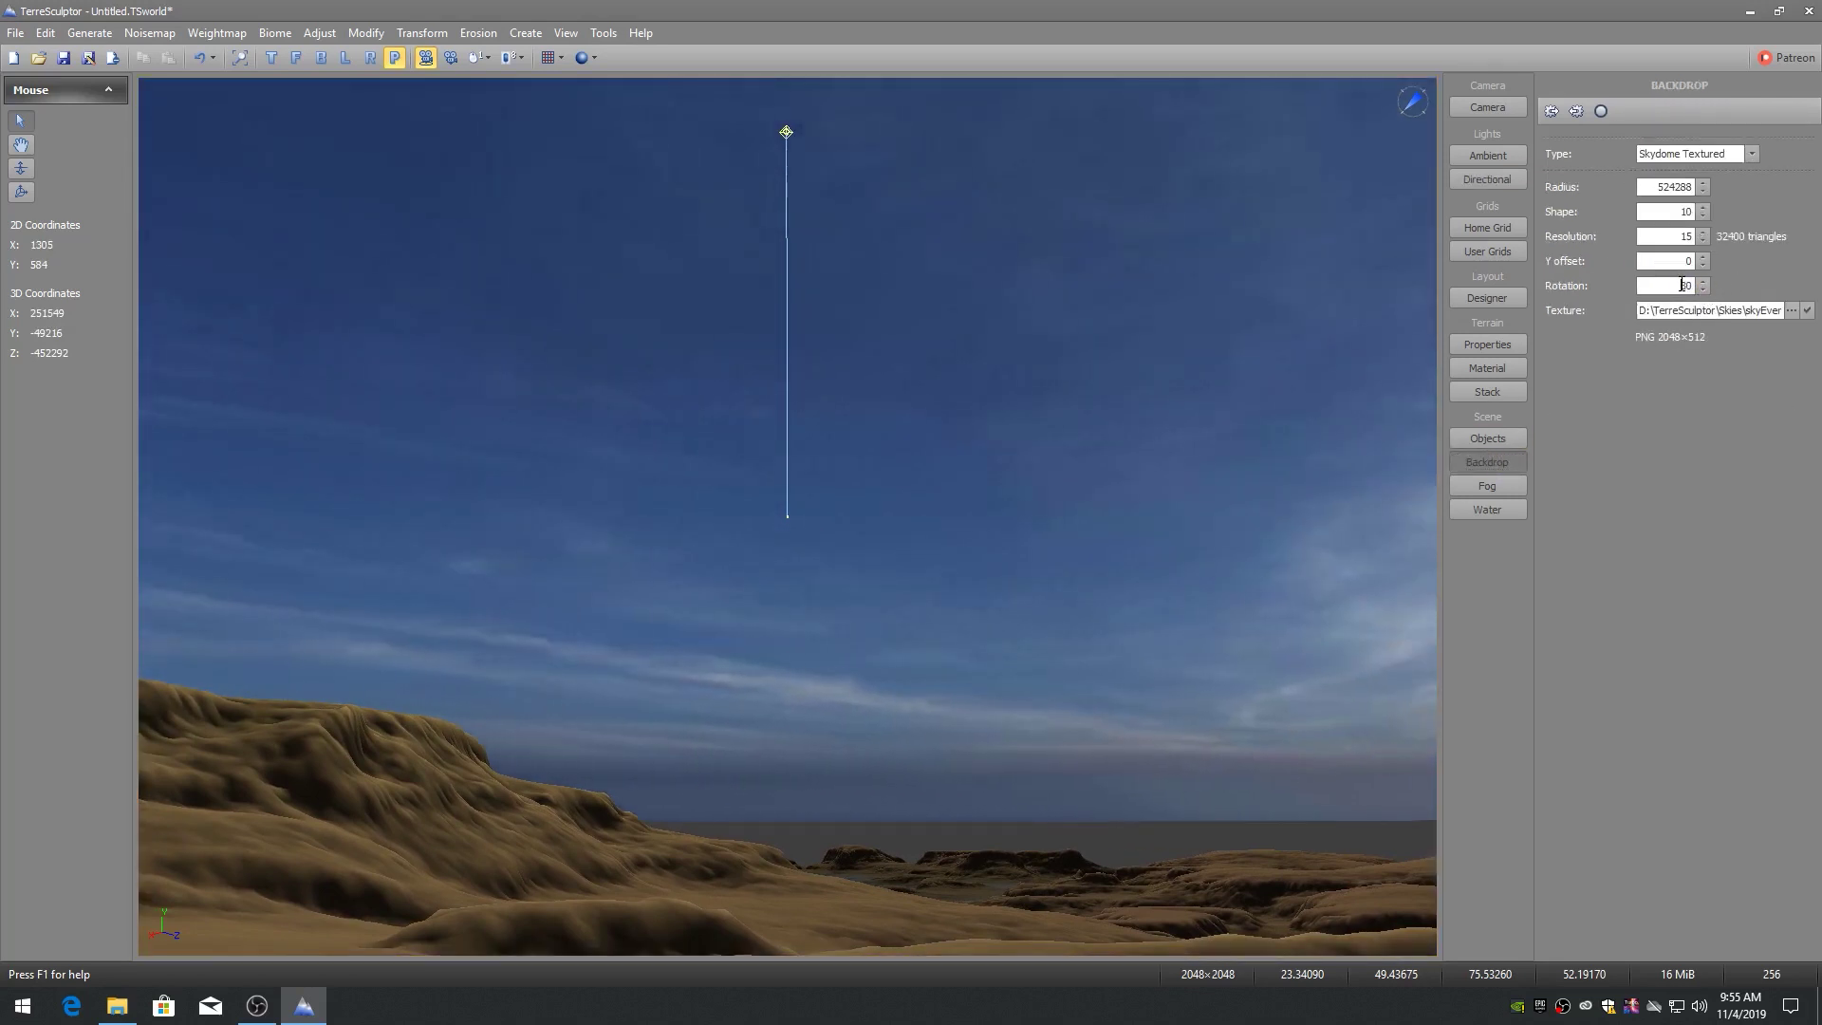
{"action": "scroll", "coordinate": [1681, 285], "scroll_direction": "up", "scroll_amount": 4}
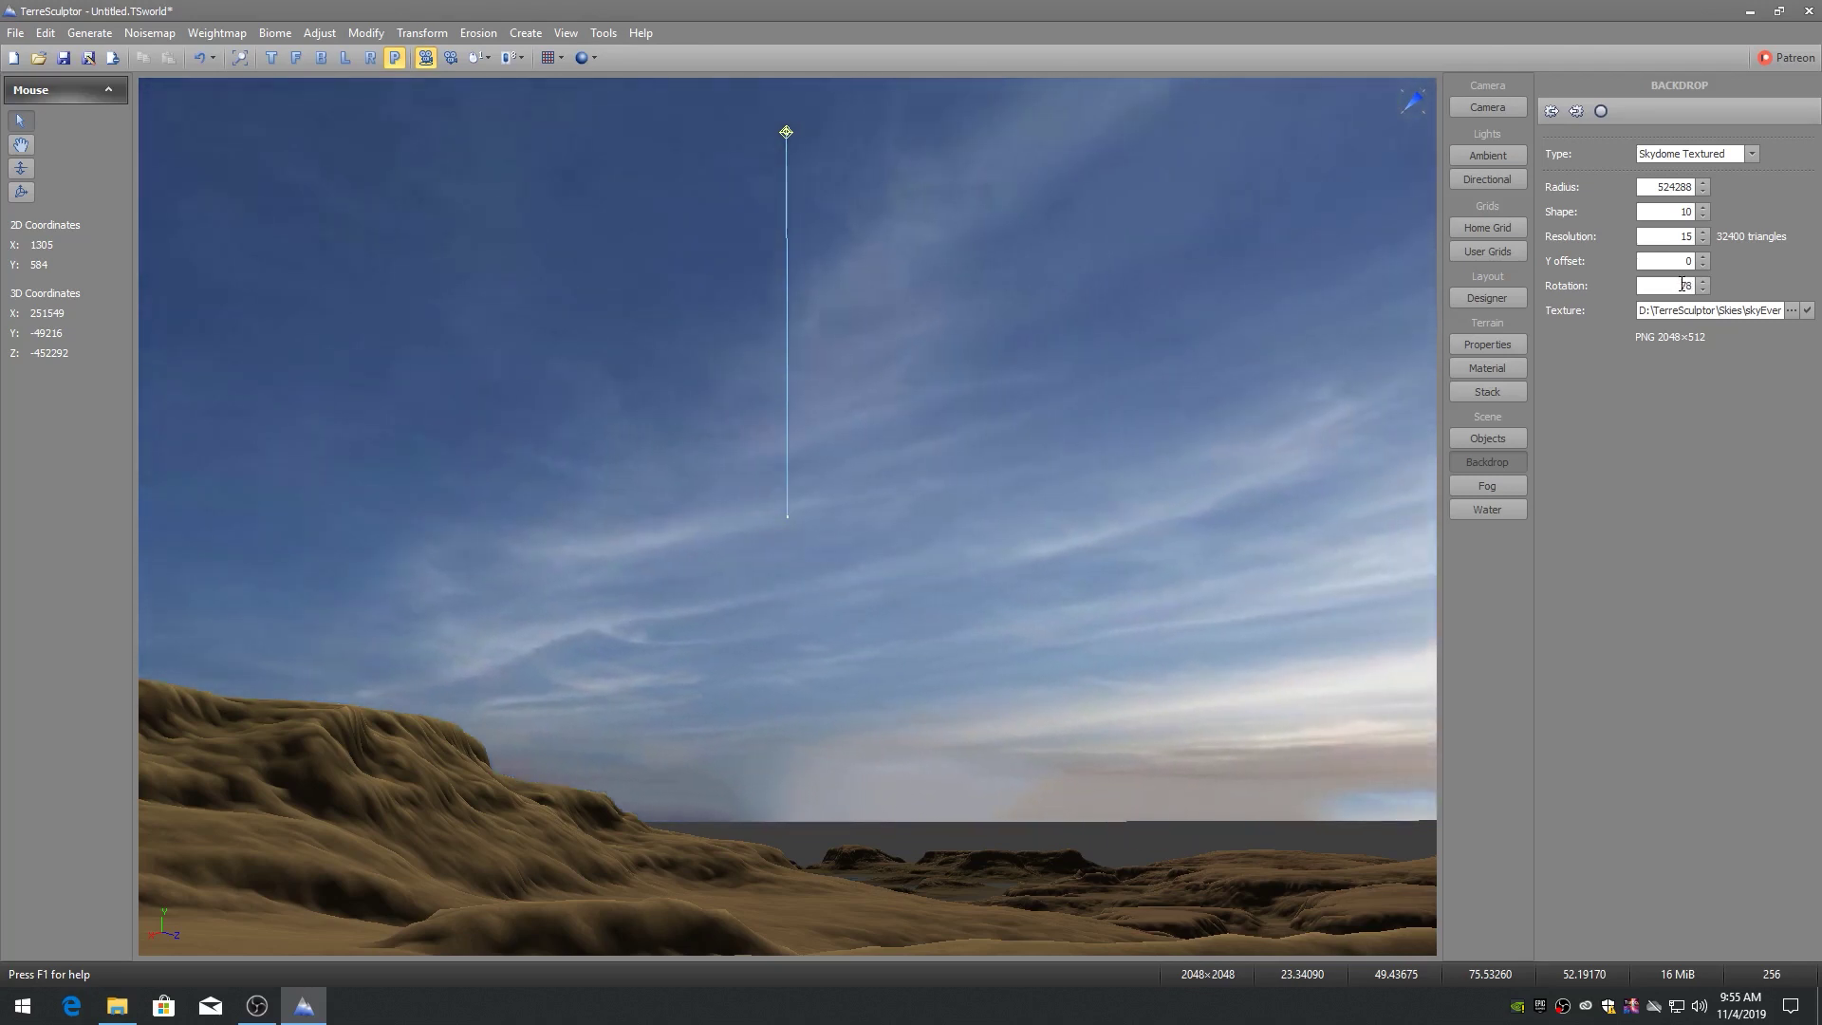
{"action": "scroll", "coordinate": [1681, 284], "scroll_direction": "up", "scroll_amount": 1}
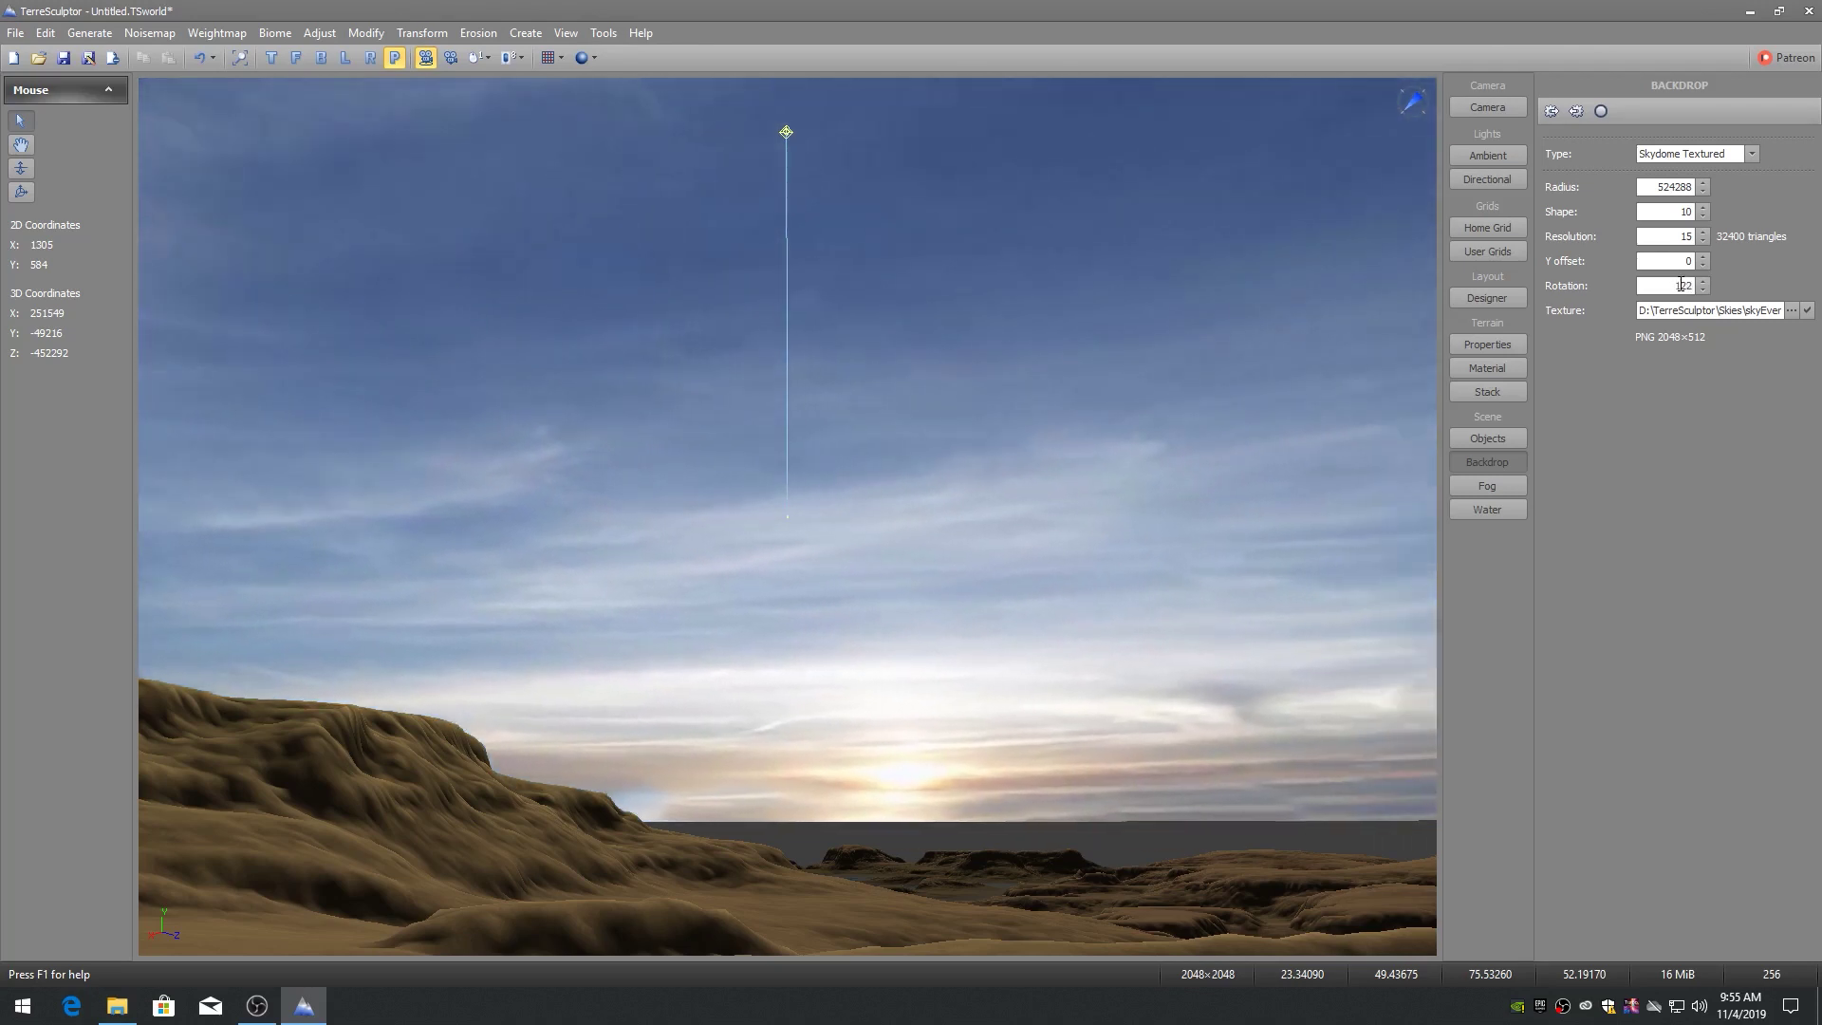
{"action": "scroll", "coordinate": [1682, 284], "scroll_direction": "up", "scroll_amount": 1}
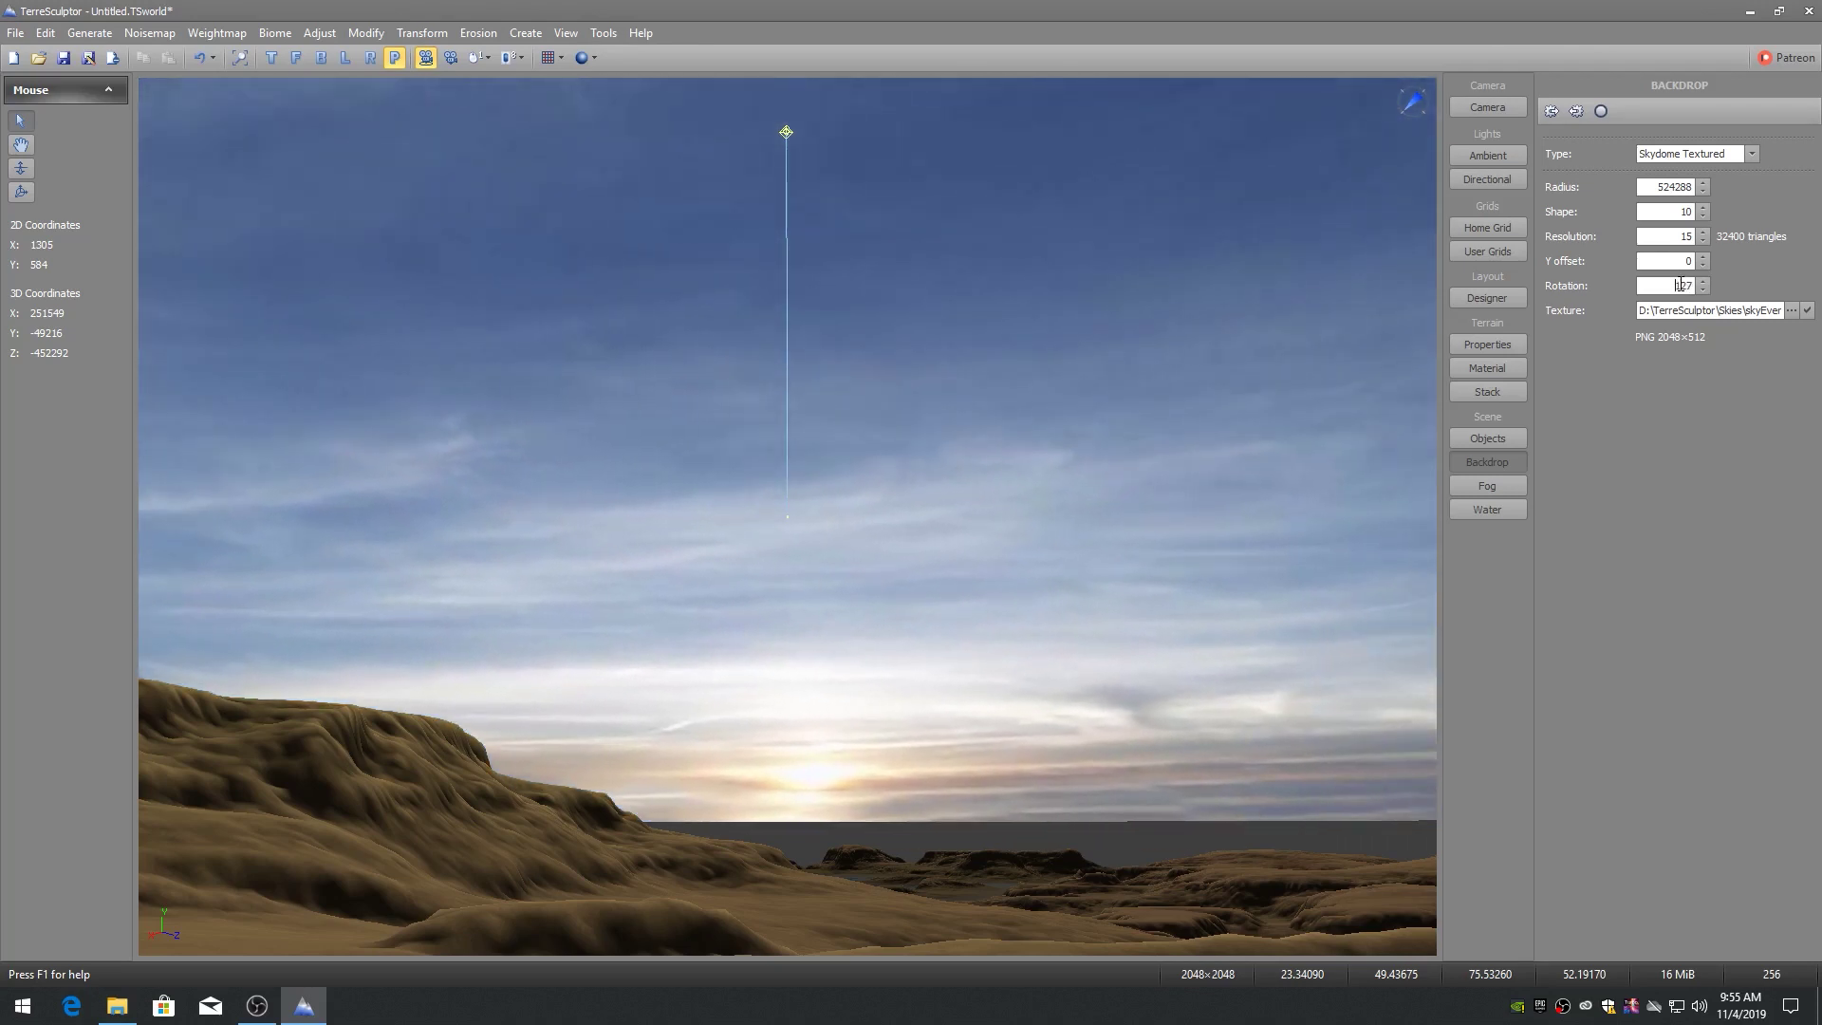
{"action": "left_click", "coordinate": [1503, 180]}
Lower the directional sun angle to -20 and tilt the view to see the long evening shadows.
{"action": "left_click_drag", "start_coordinate": [1676, 169], "coordinate": [1693, 169]}
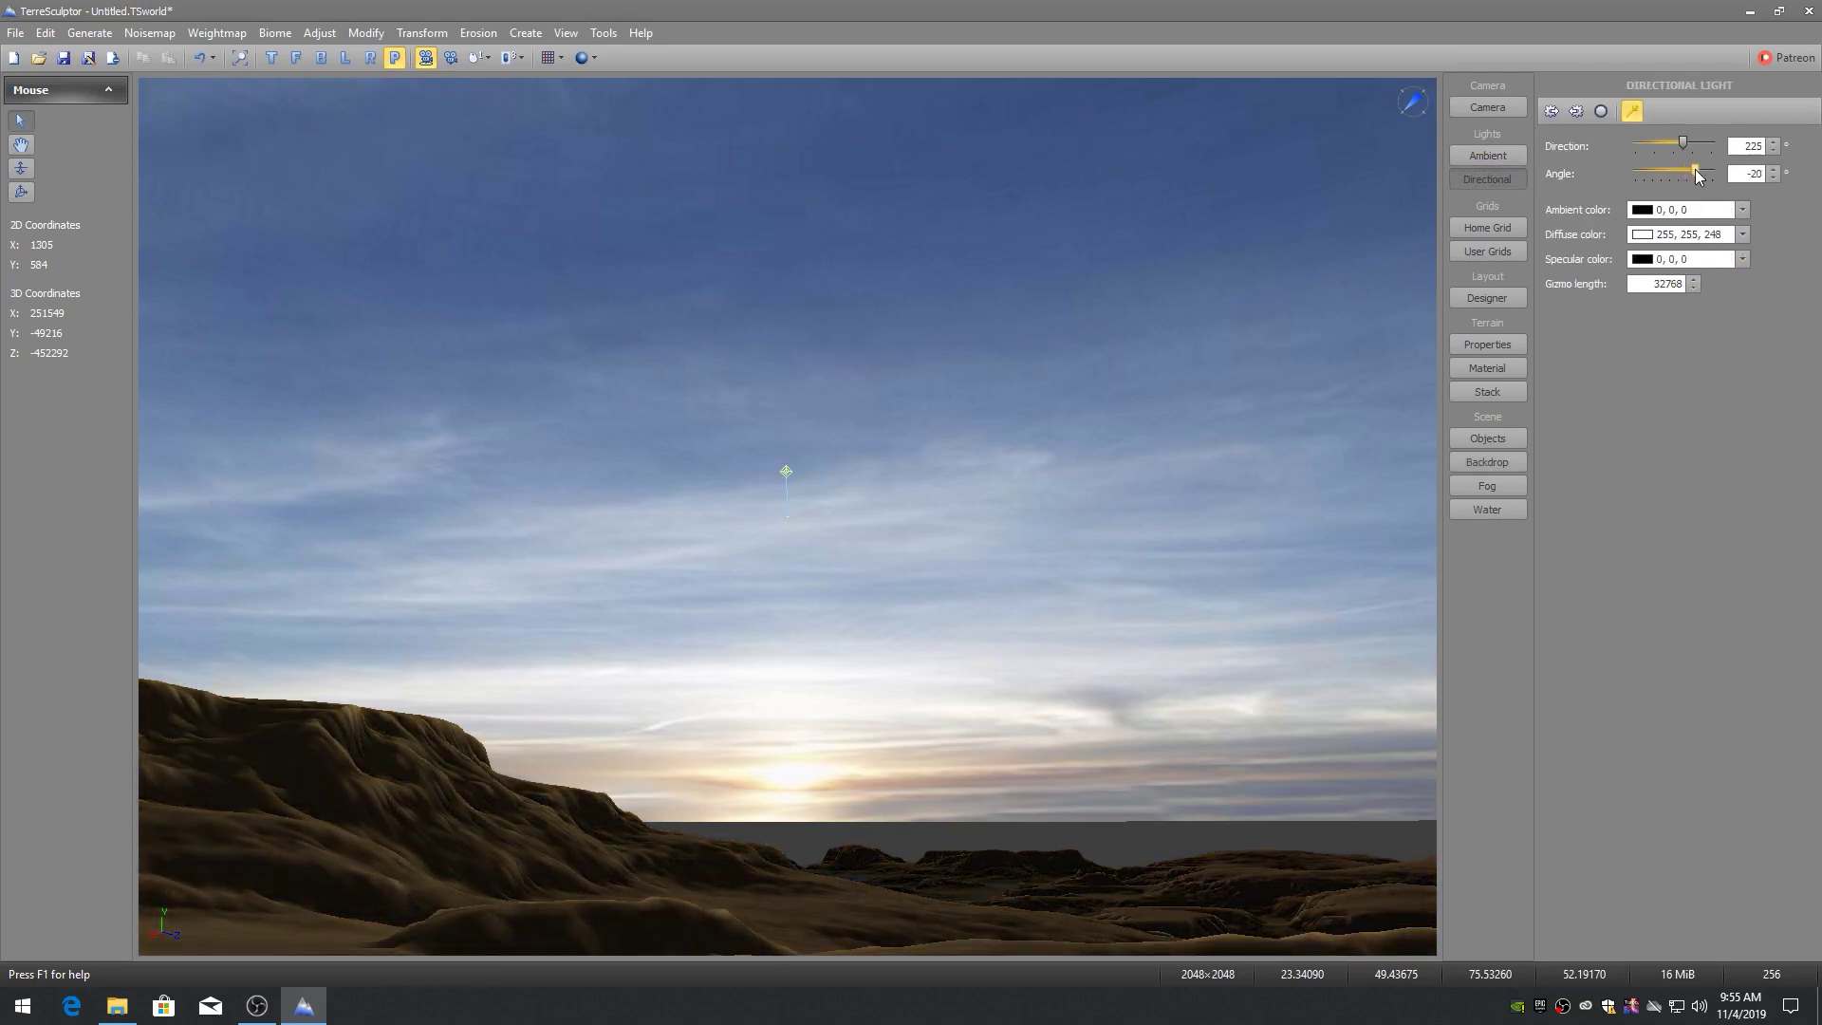
{"action": "left_click_drag", "start_coordinate": [1285, 363], "coordinate": [1262, 380]}
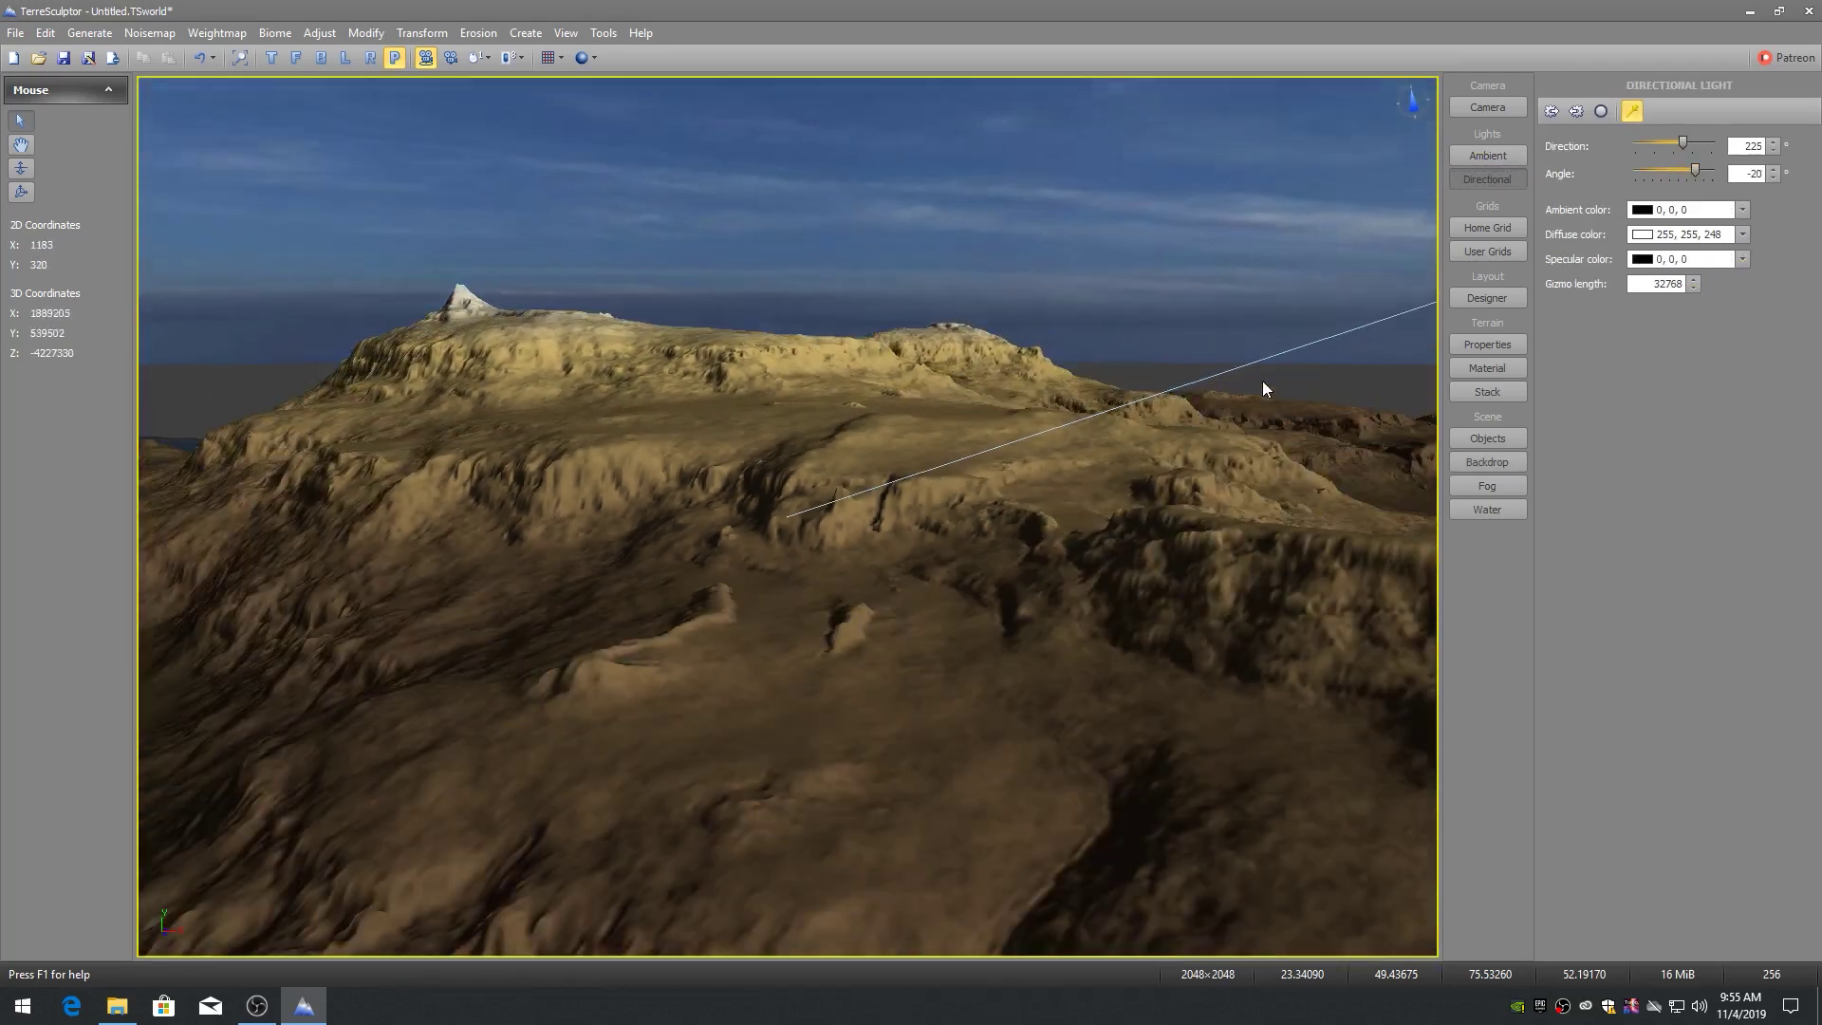
{"action": "scroll", "coordinate": [1226, 383], "scroll_direction": "down", "scroll_amount": 2}
{"action": "scroll", "coordinate": [1222, 386], "scroll_direction": "down", "scroll_amount": 2}
{"action": "scroll", "coordinate": [1220, 389], "scroll_direction": "down", "scroll_amount": 2}
{"action": "scroll", "coordinate": [1218, 390], "scroll_direction": "down", "scroll_amount": 2}
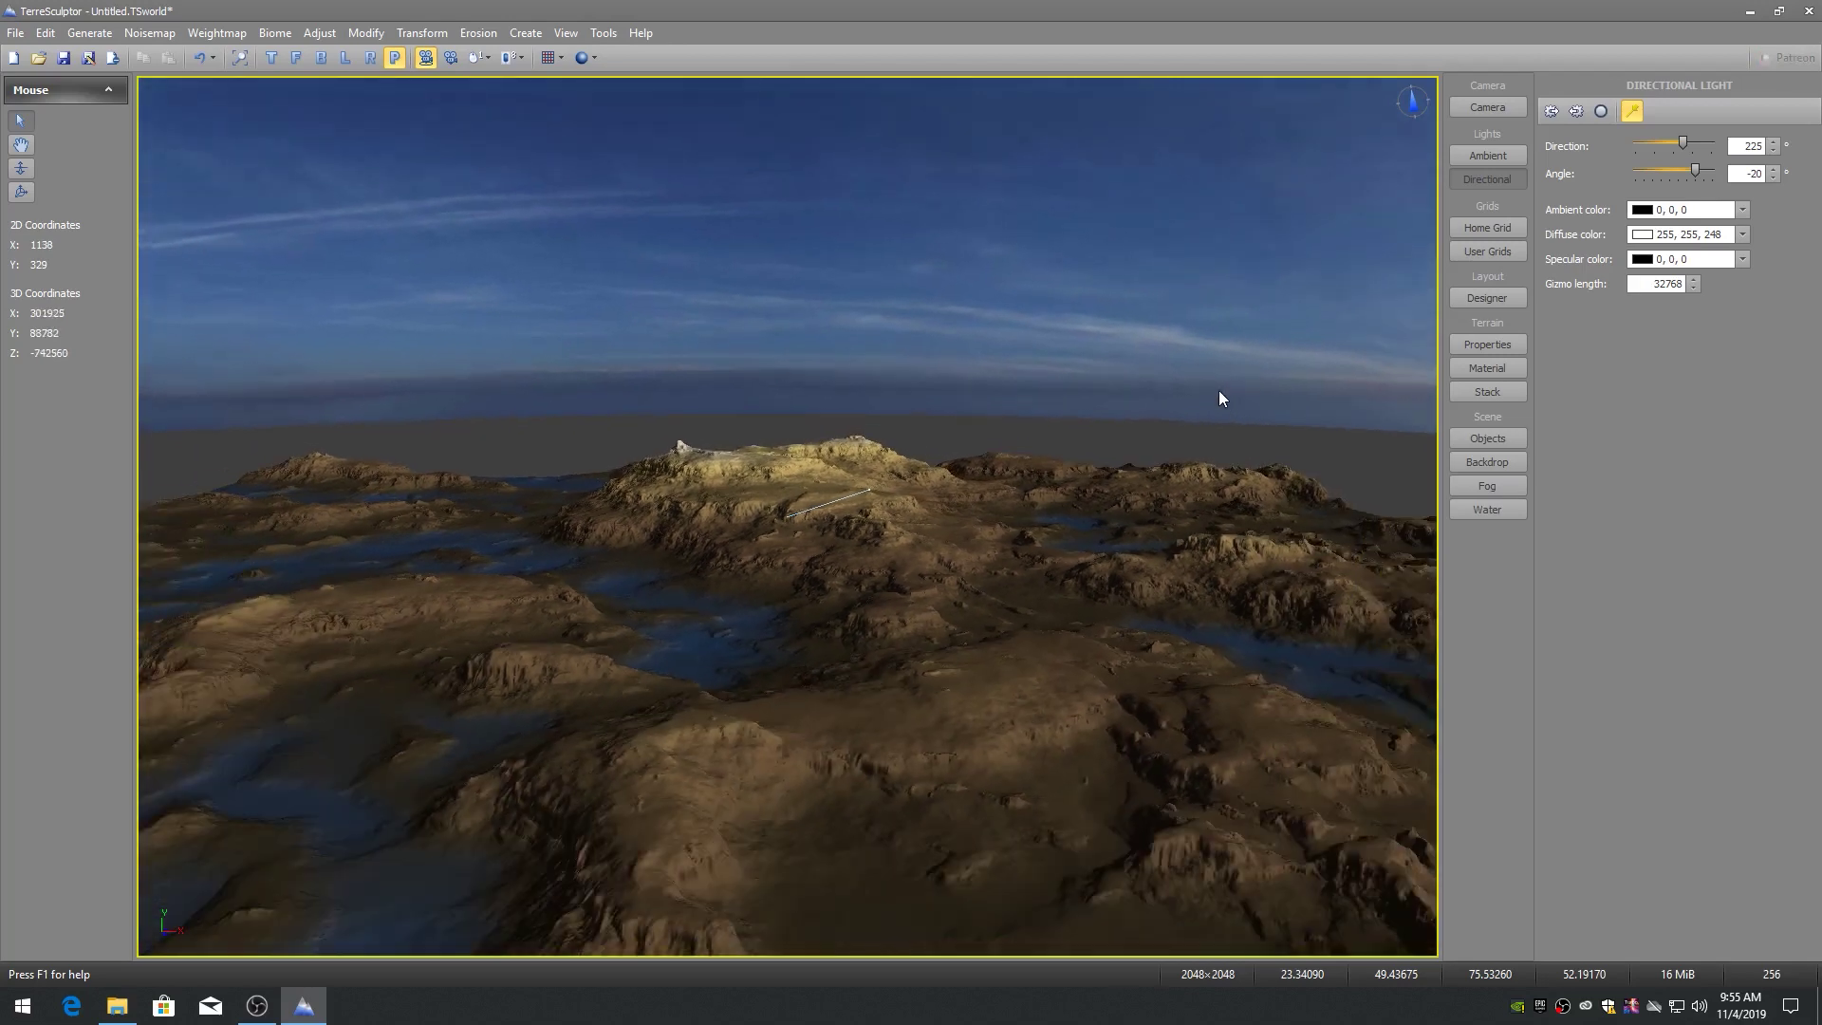
{"action": "scroll", "coordinate": [1218, 390], "scroll_direction": "down", "scroll_amount": 2}
{"action": "left_click_drag", "start_coordinate": [1211, 397], "coordinate": [1135, 524]}
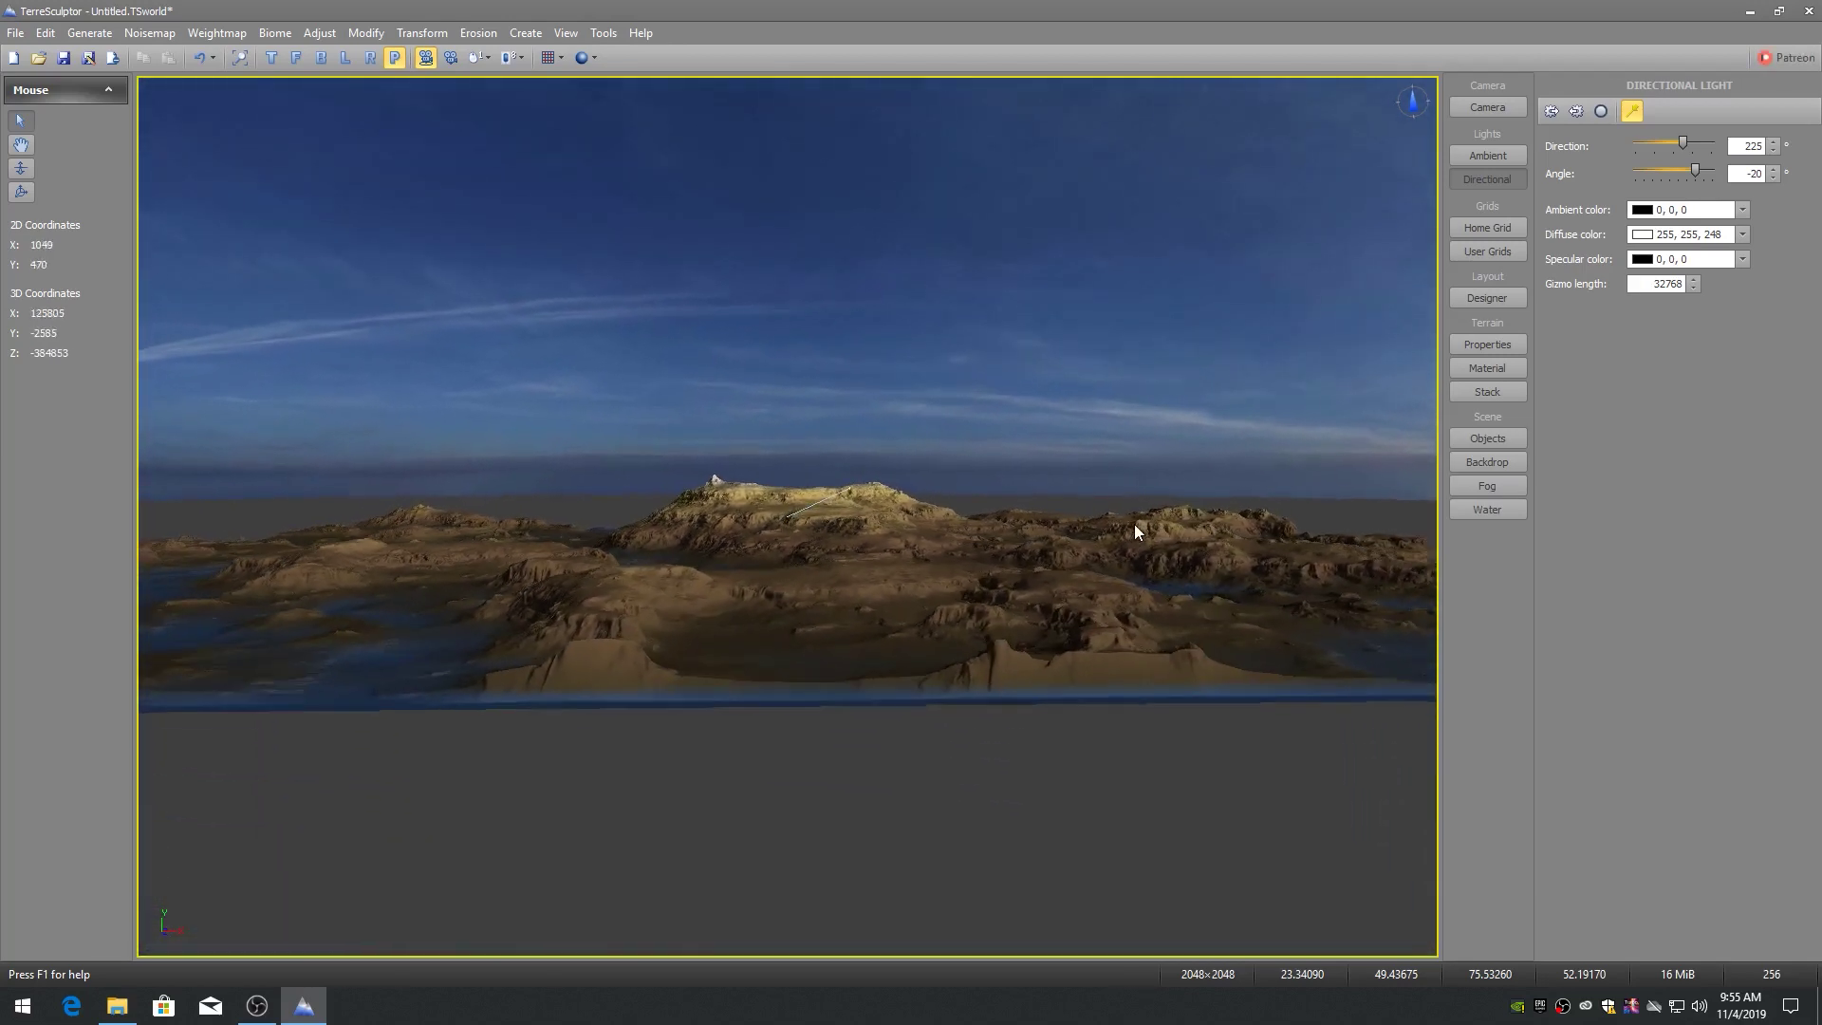
{"action": "scroll", "coordinate": [1131, 521], "scroll_direction": "up", "scroll_amount": 2}
{"action": "scroll", "coordinate": [1101, 489], "scroll_direction": "up", "scroll_amount": 2}
{"action": "left_click_drag", "start_coordinate": [1101, 490], "coordinate": [1210, 444]}
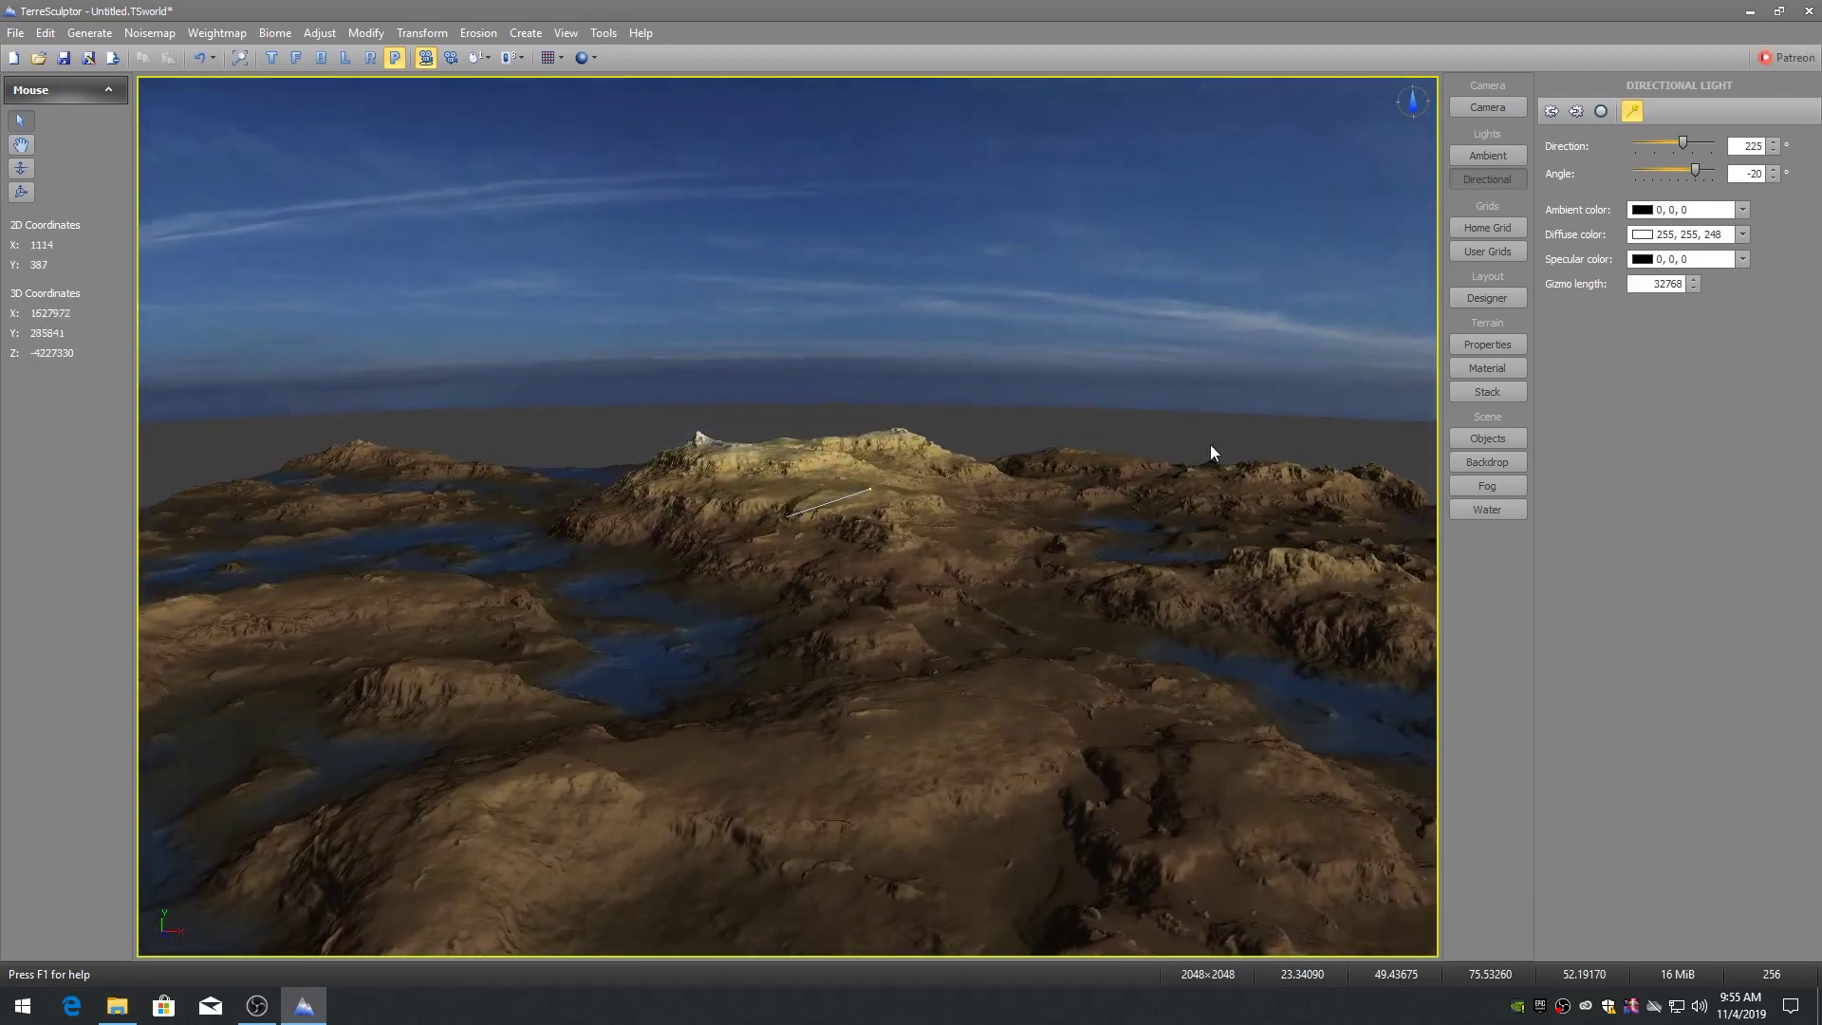
{"action": "left_click", "coordinate": [1487, 437]}
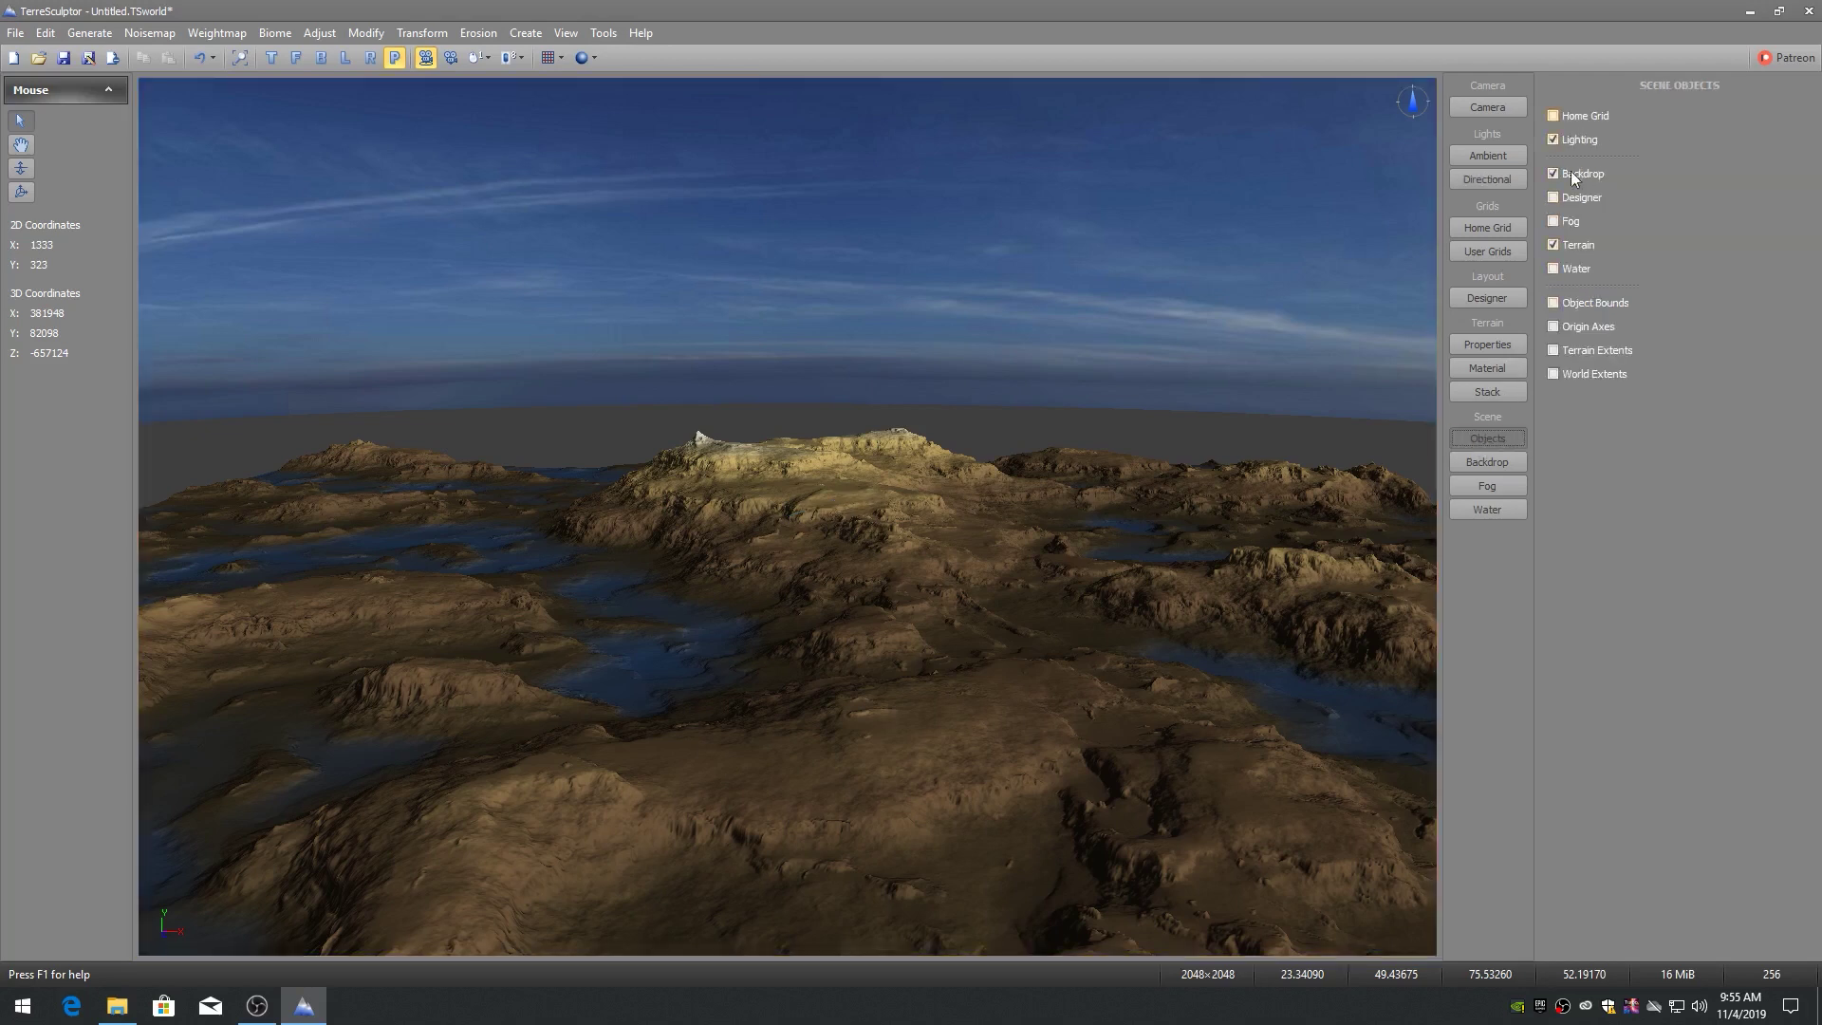
Enable fog and give it a custom colour sampled from the sky's blue.
{"action": "left_click", "coordinate": [1553, 220]}
{"action": "left_click", "coordinate": [1487, 485]}
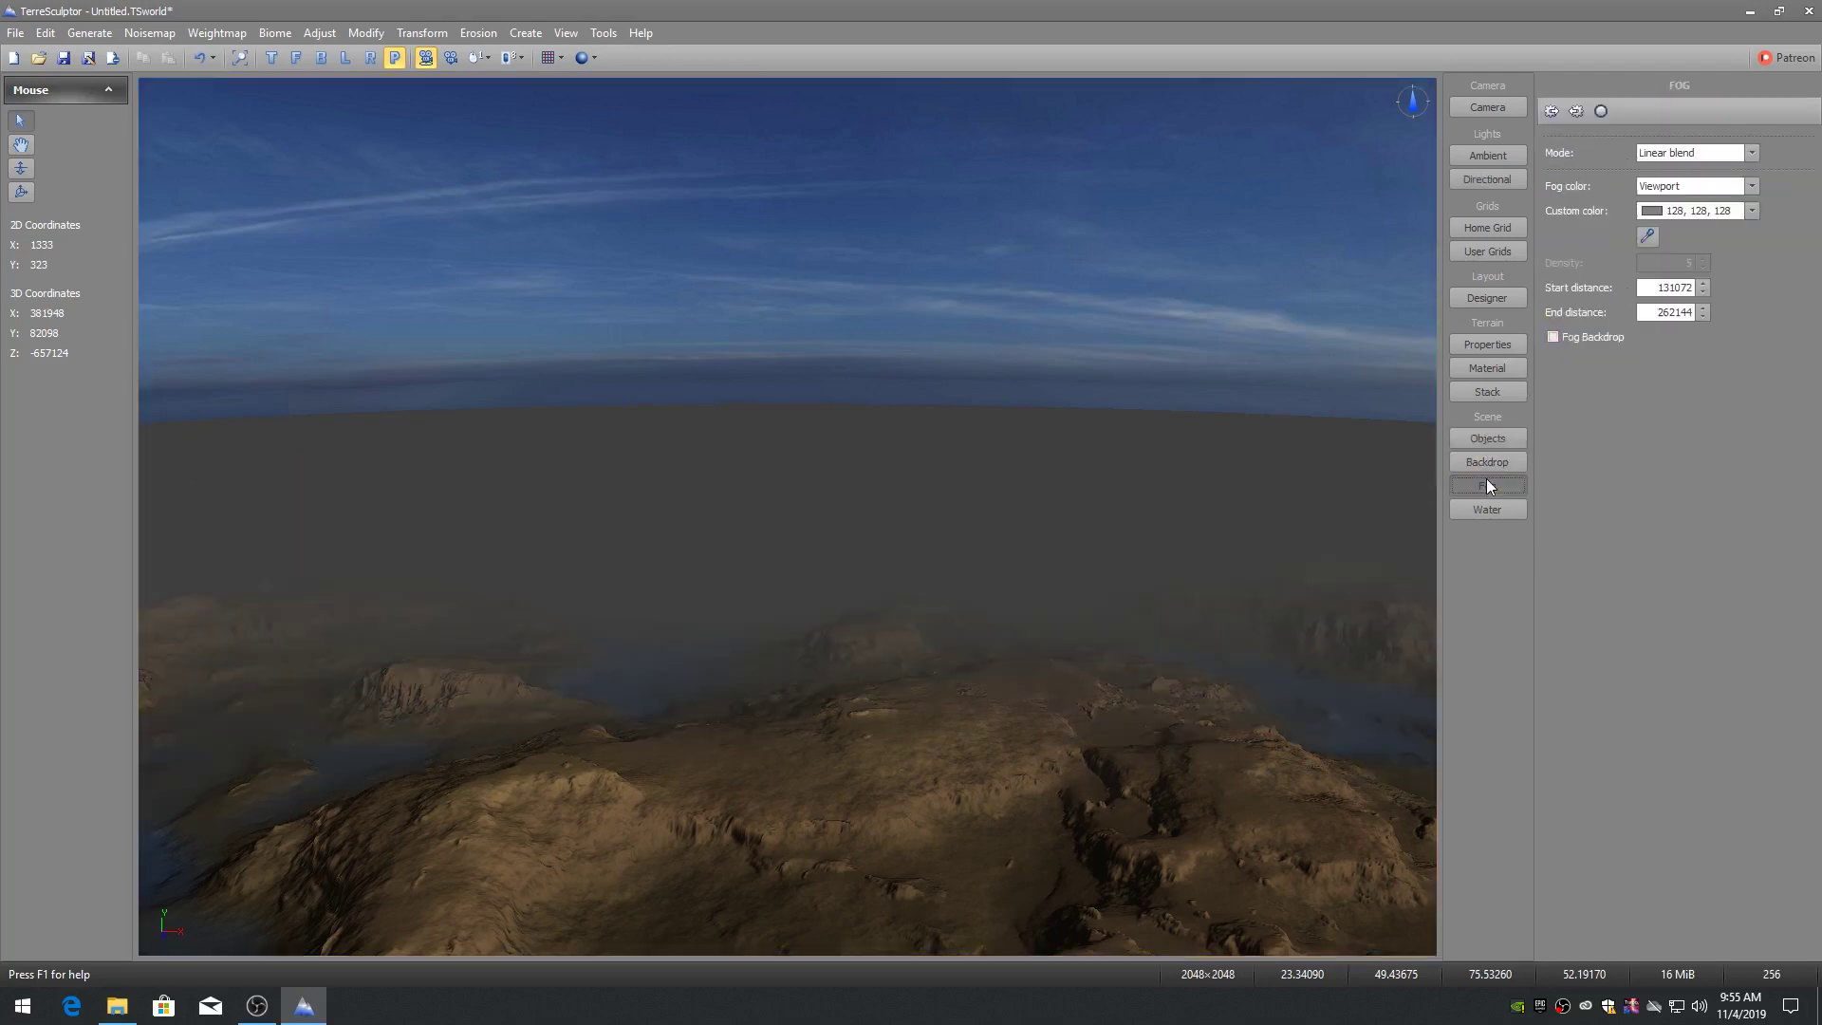
{"action": "left_click", "coordinate": [1673, 185]}
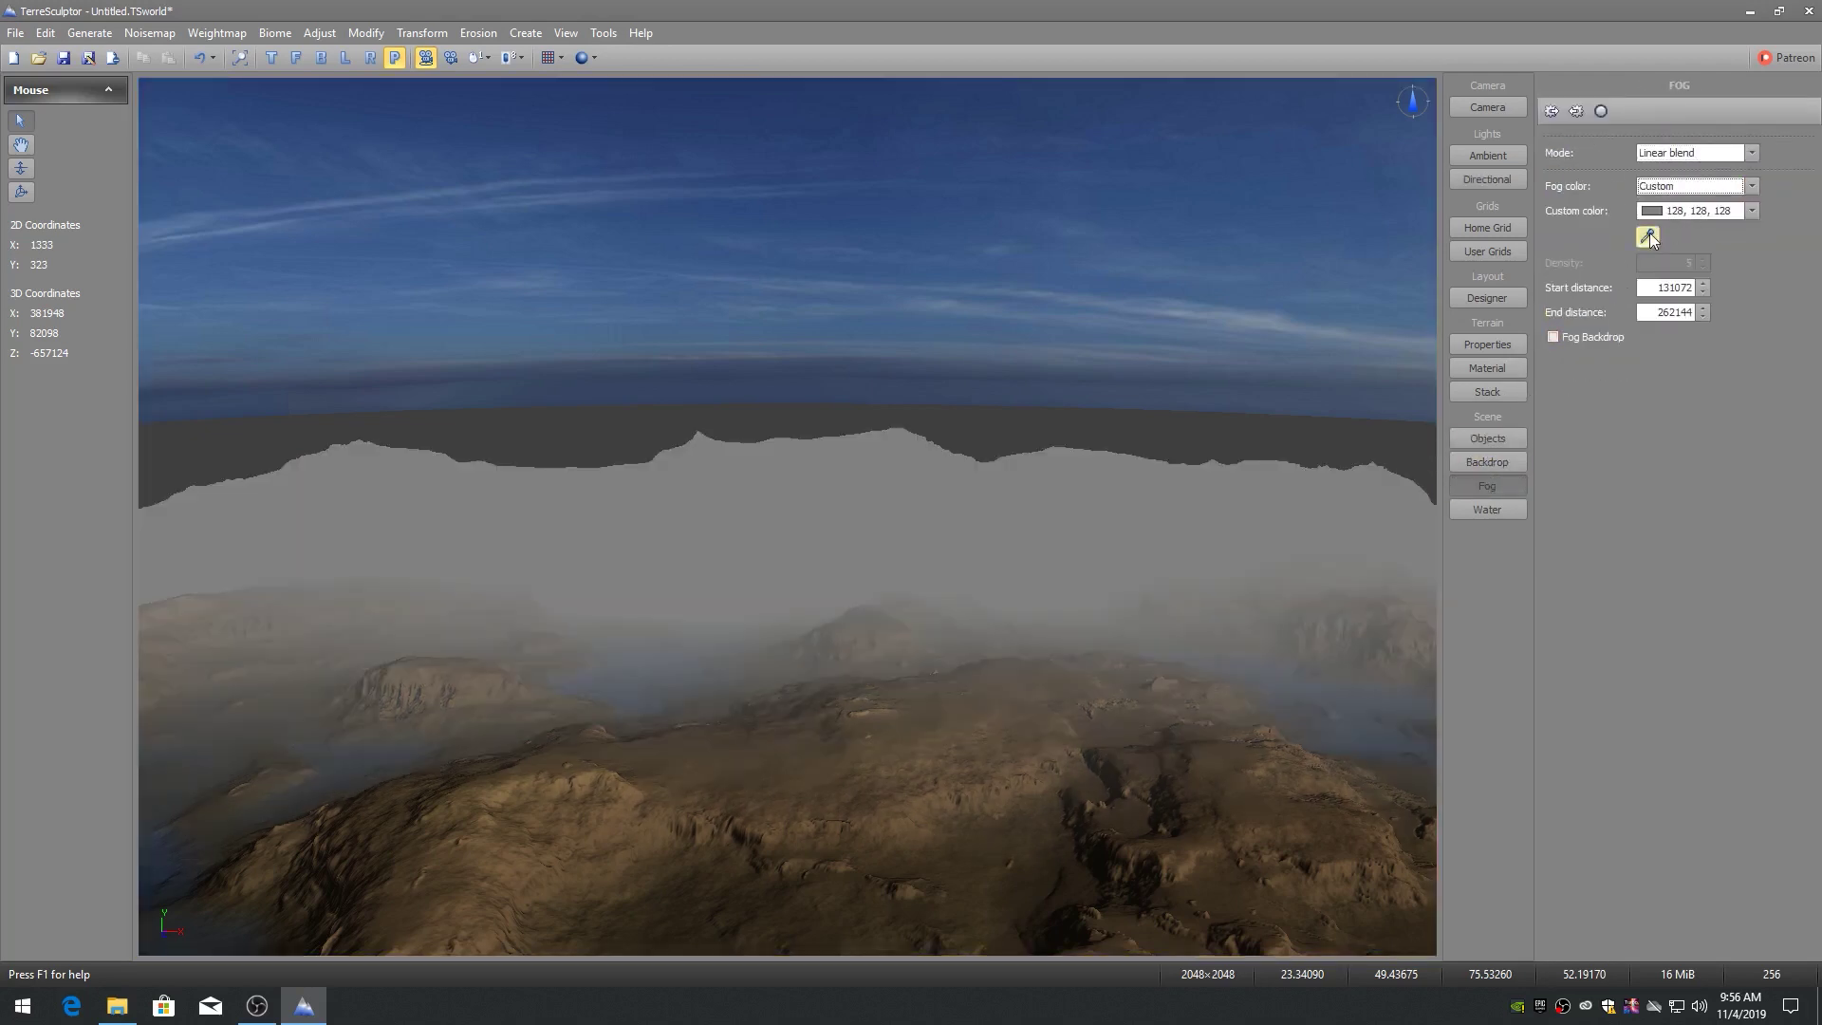
{"action": "left_click", "coordinate": [1648, 235]}
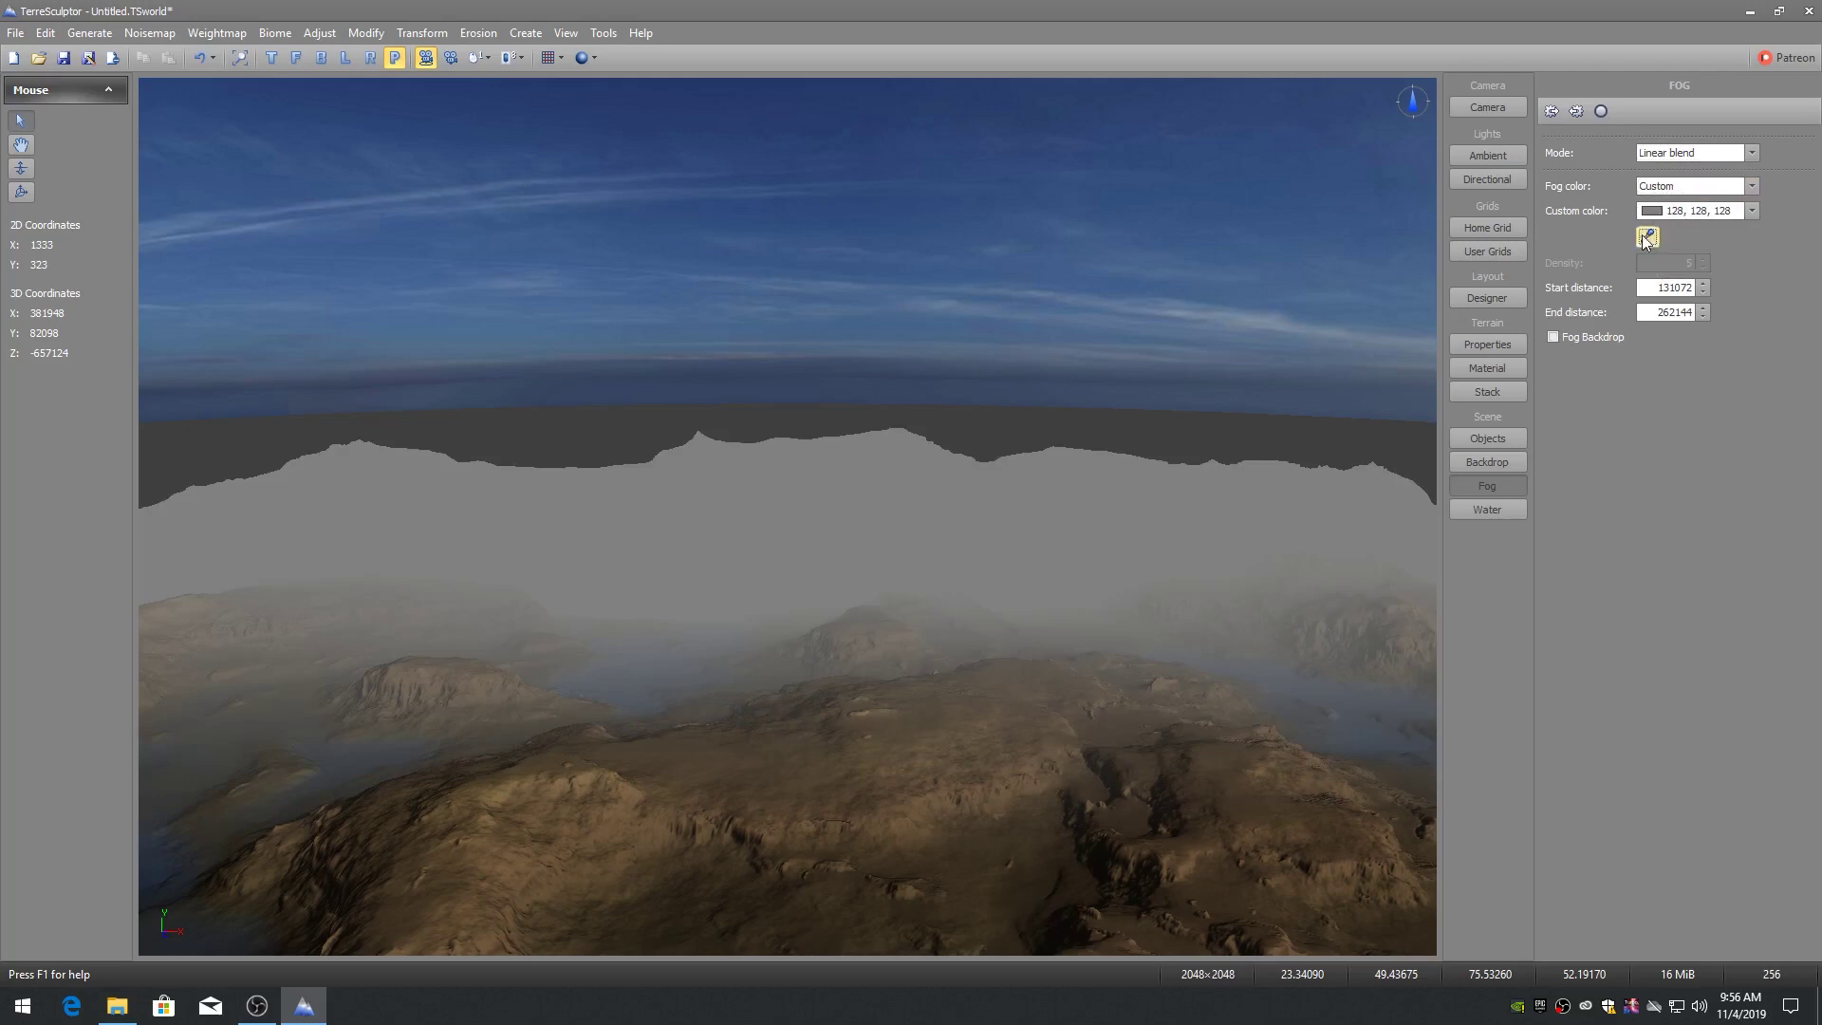
{"action": "left_click", "coordinate": [943, 340]}
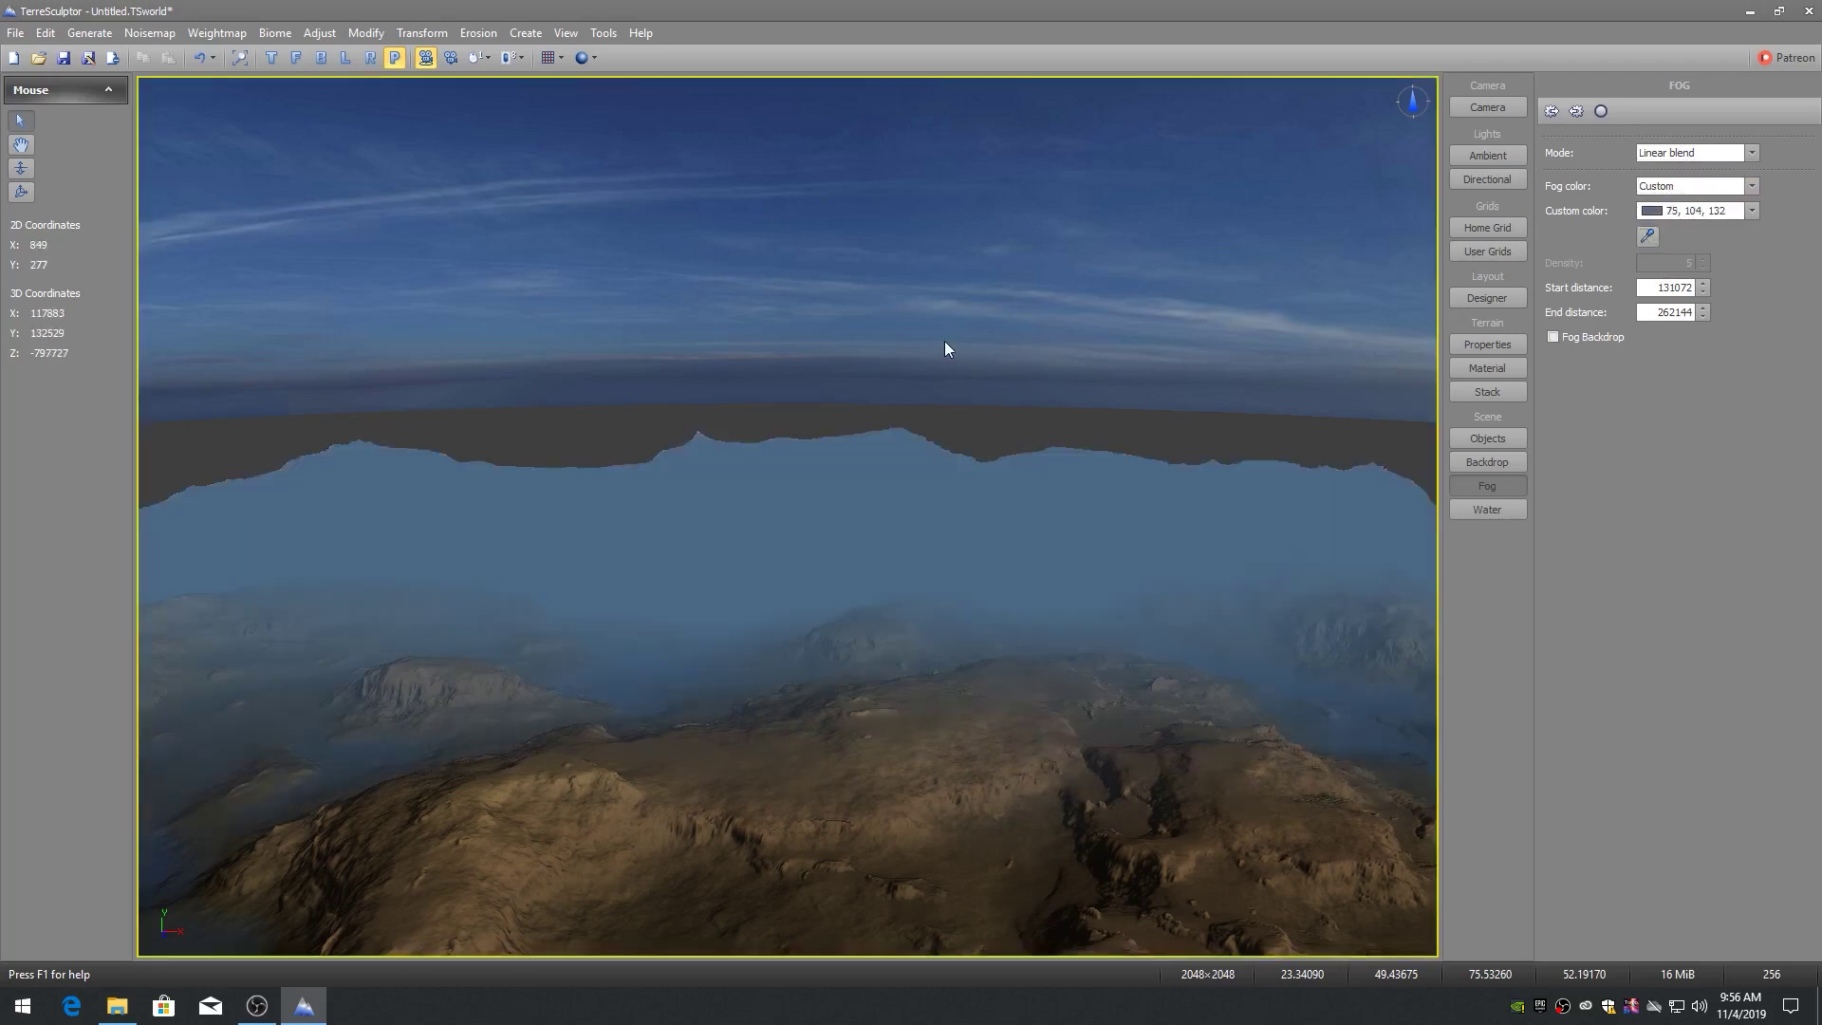
Set the fog mode to Exponential Squared with density 200.
{"action": "left_click", "coordinate": [1752, 153]}
{"action": "left_click", "coordinate": [1698, 202]}
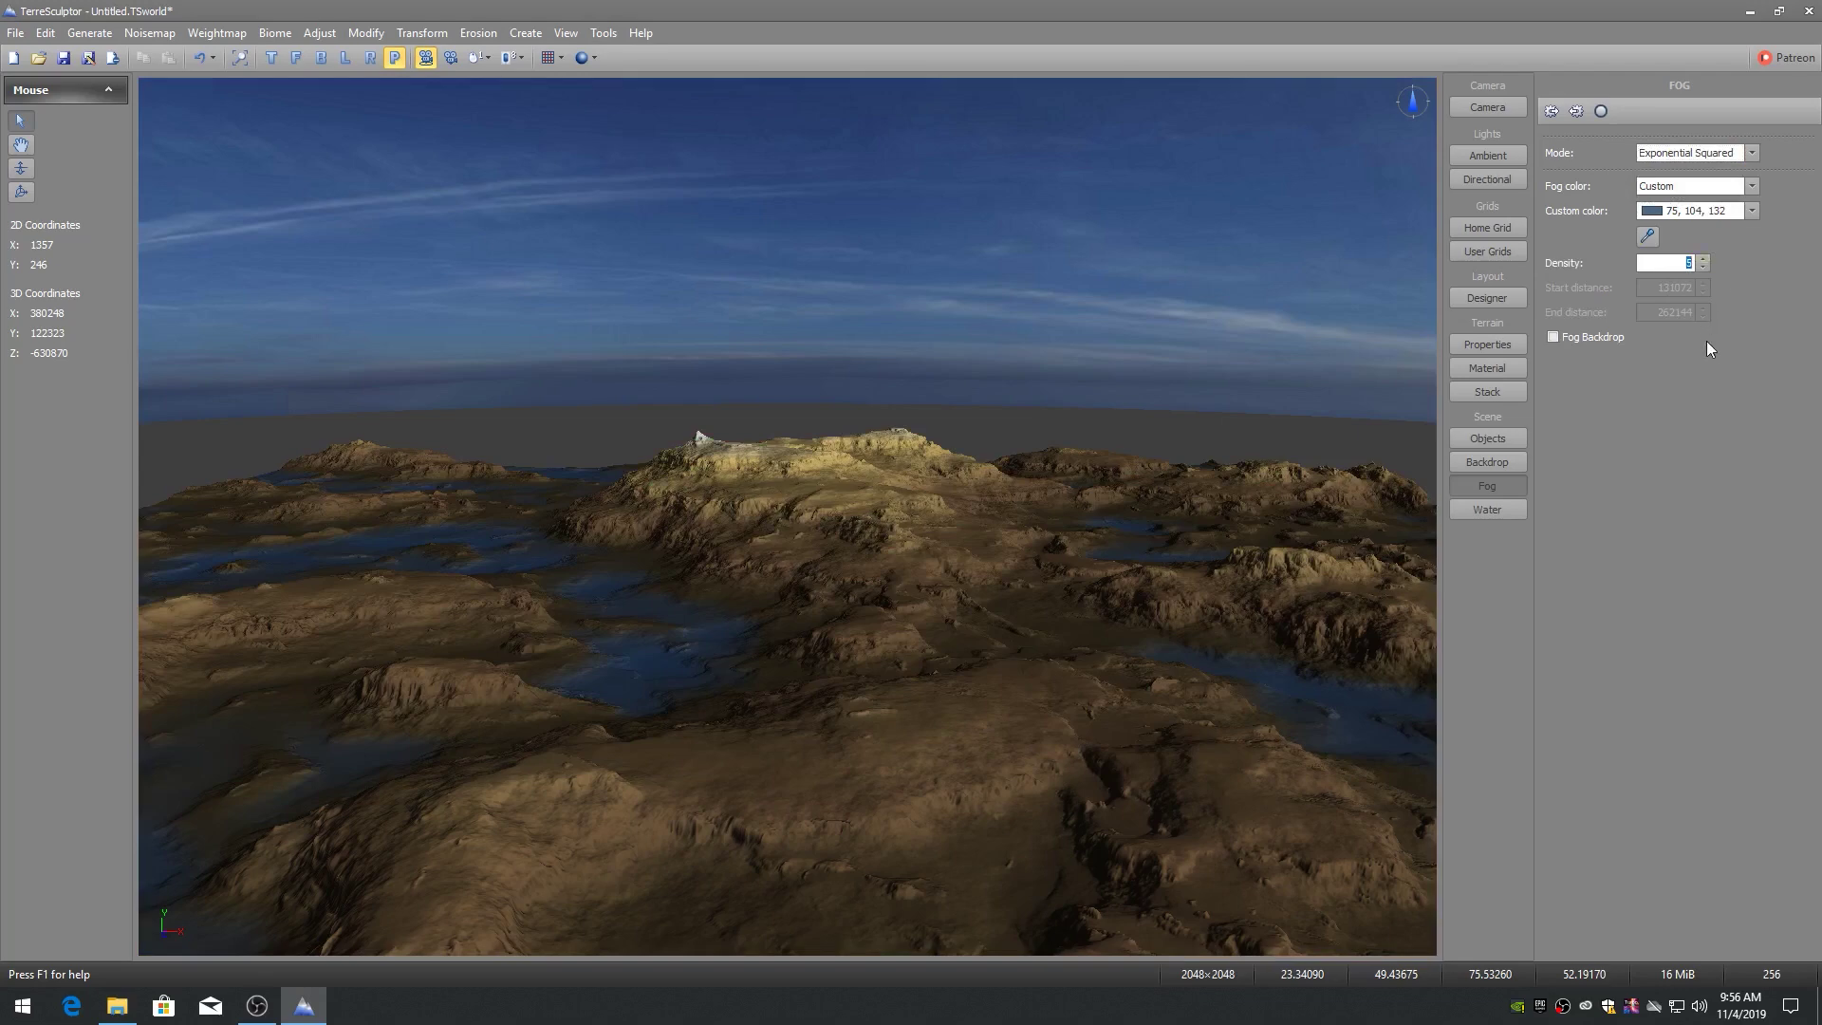
{"action": "type", "text": "200"}
{"action": "left_click_drag", "start_coordinate": [1029, 618], "coordinate": [1029, 569]}
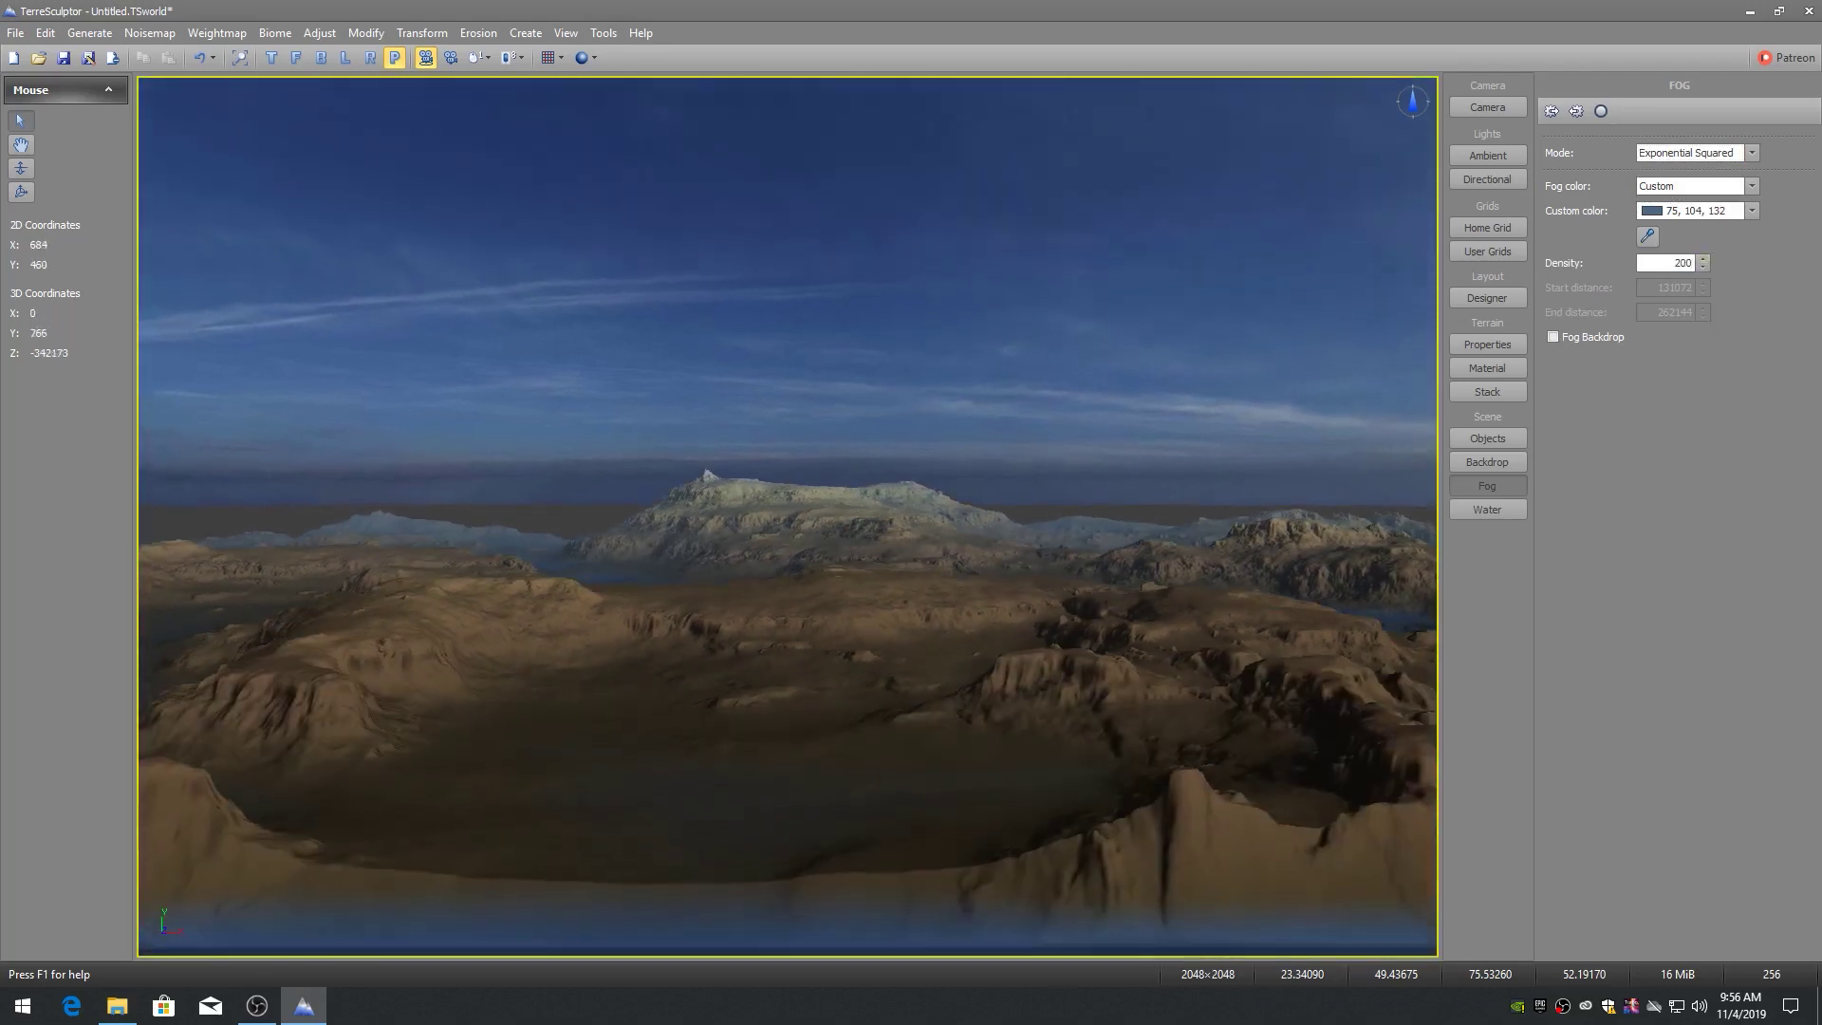
{"action": "scroll", "coordinate": [1006, 656], "scroll_direction": "up", "scroll_amount": 2}
{"action": "scroll", "coordinate": [996, 672], "scroll_direction": "up", "scroll_amount": 2}
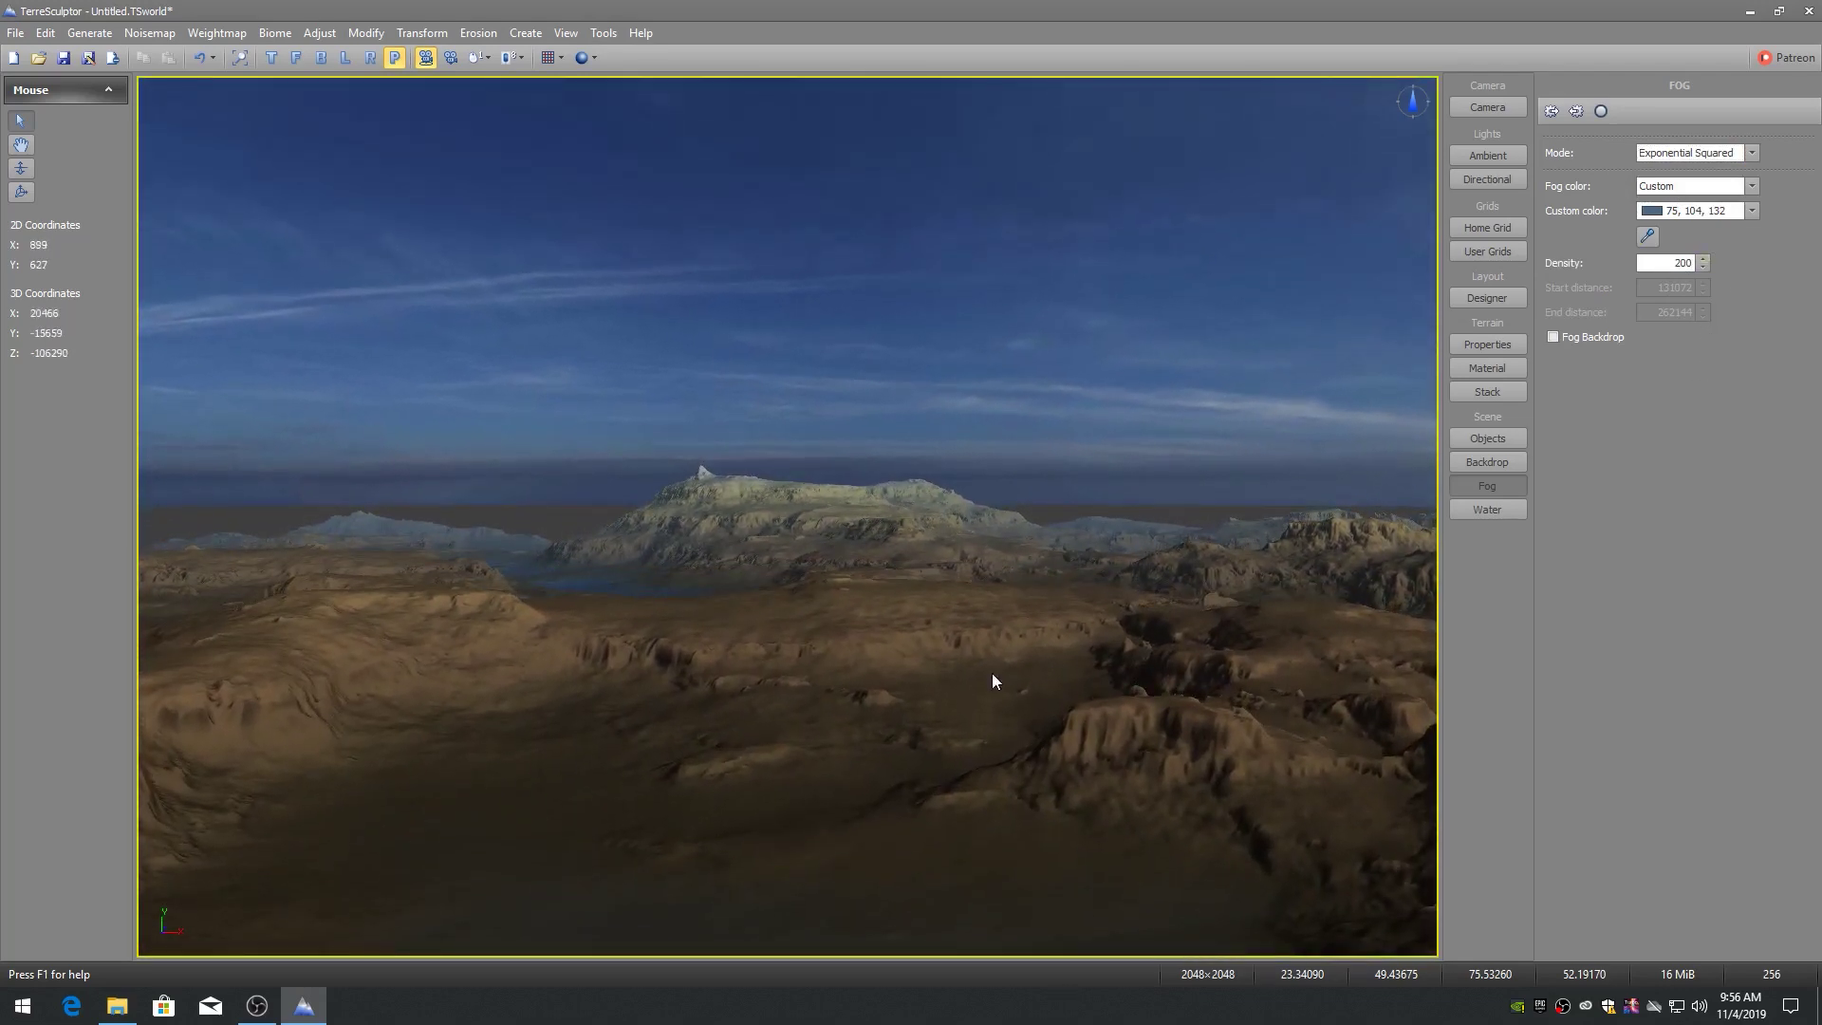
{"action": "left_click", "coordinate": [1484, 462]}
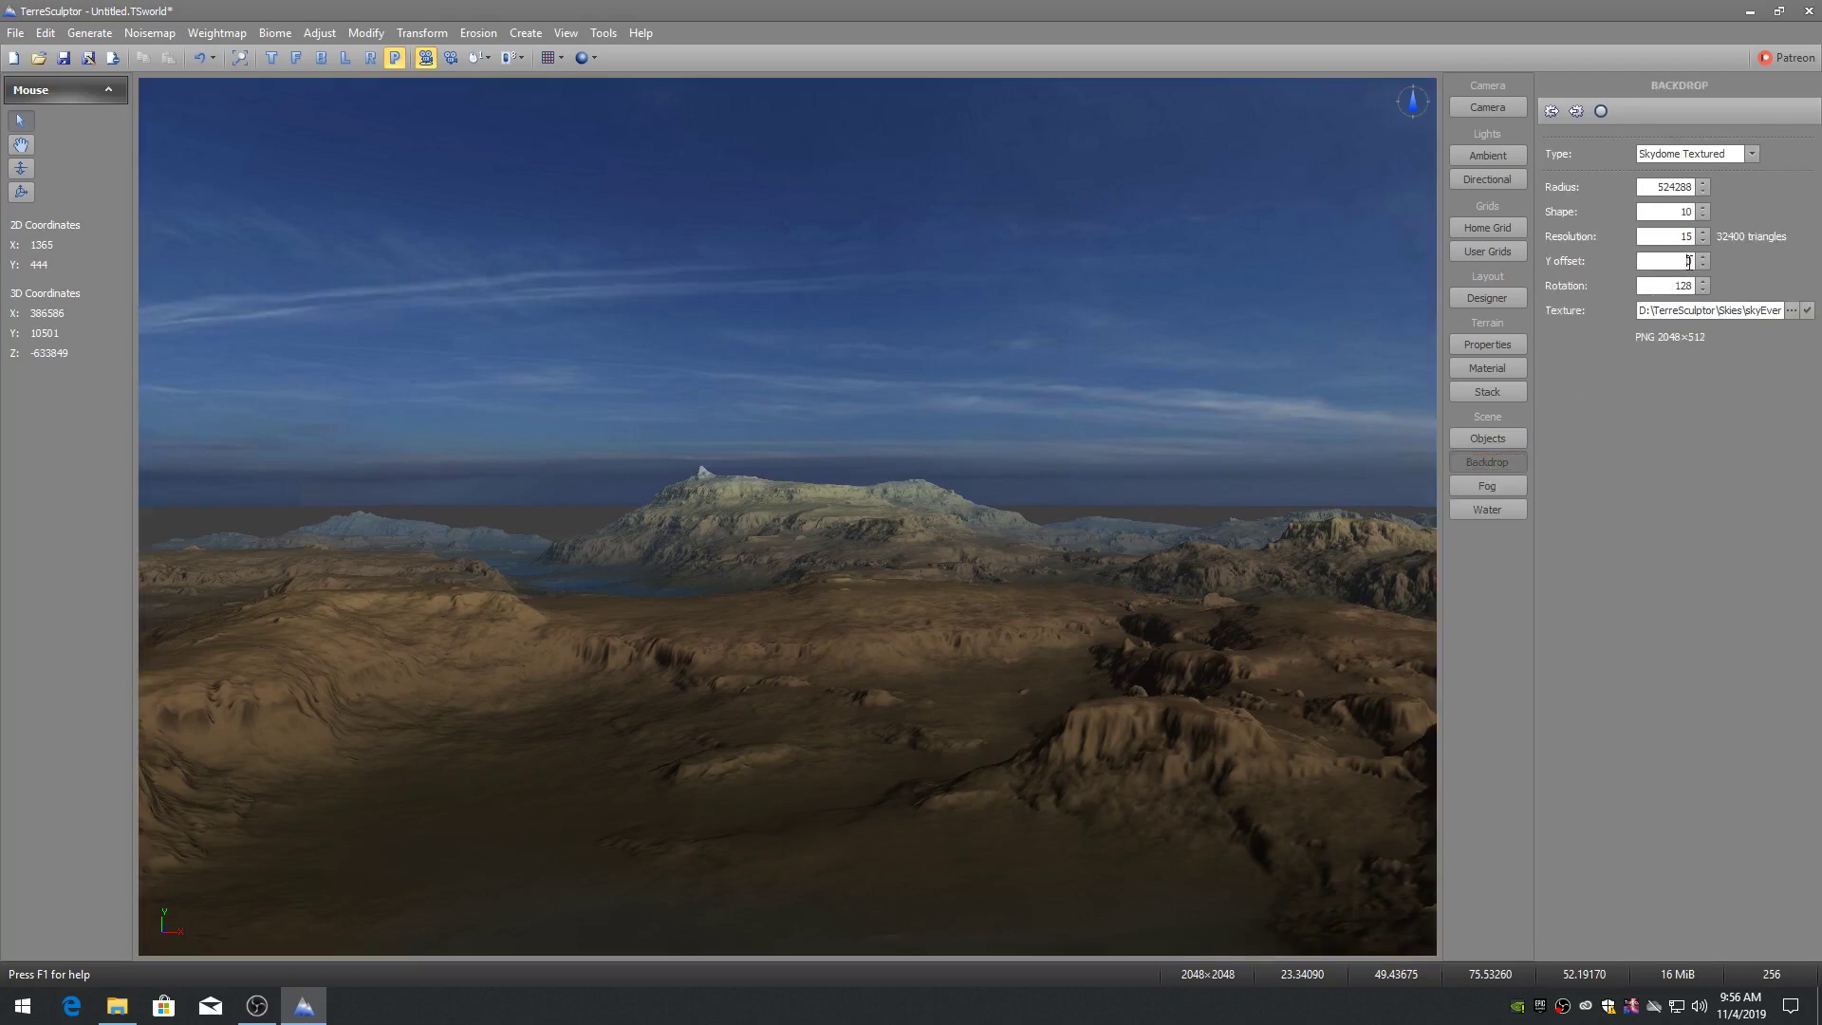
Complete the -30000 skydome offset and play the orbit camera animation from the Camera panel.
{"action": "type", "text": "-30000"}
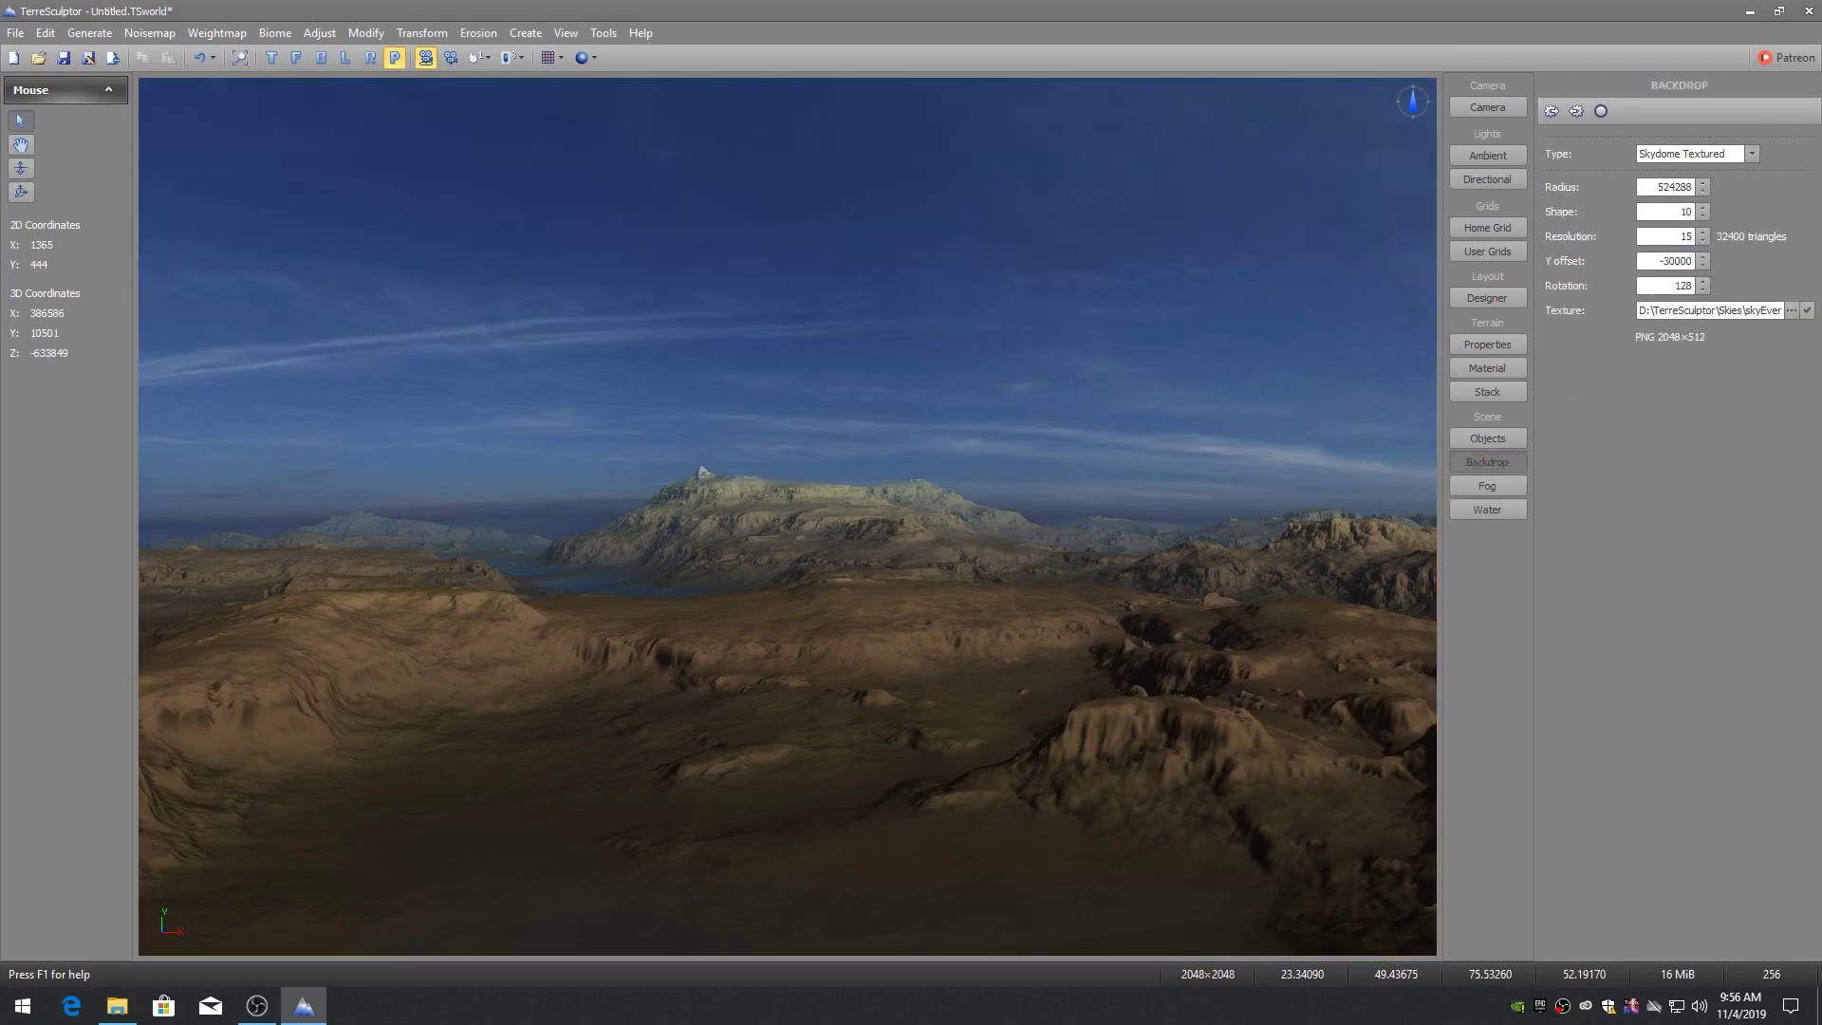
{"action": "left_click", "coordinate": [1489, 106]}
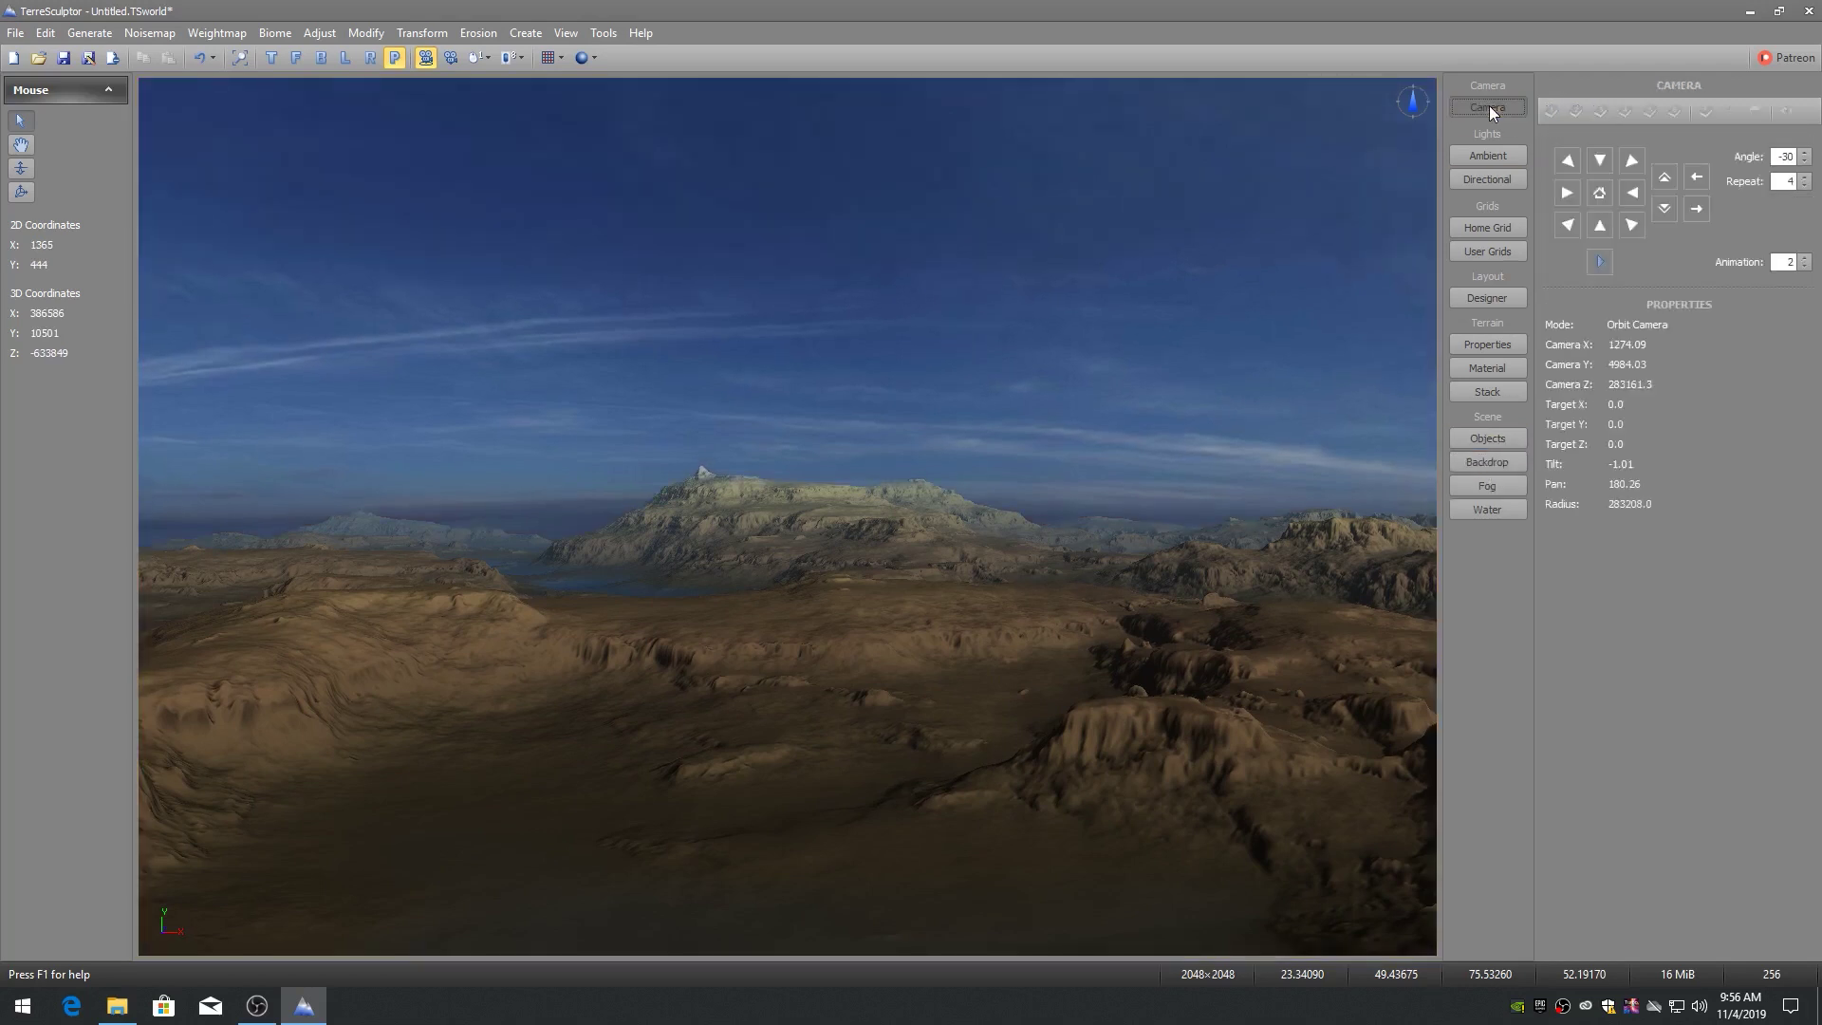
{"action": "left_click", "coordinate": [1602, 264]}
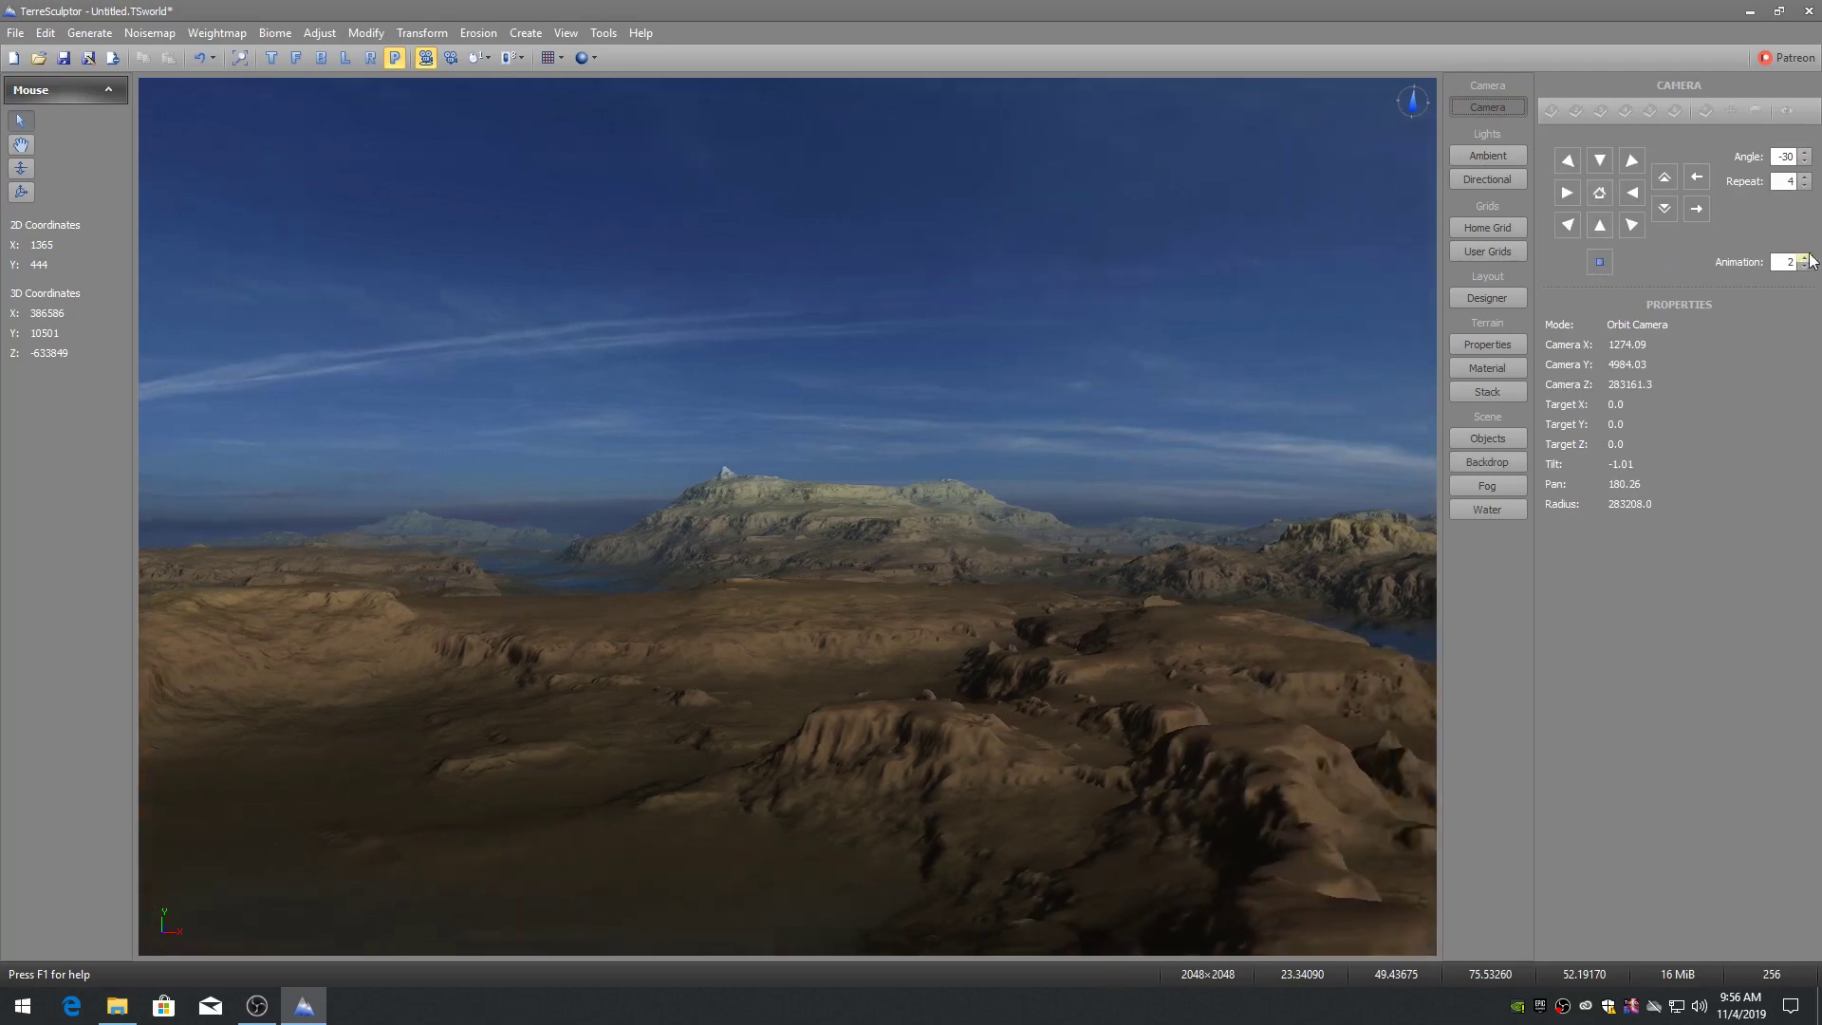
{"action": "scroll", "coordinate": [1773, 264], "scroll_direction": "down", "scroll_amount": 1}
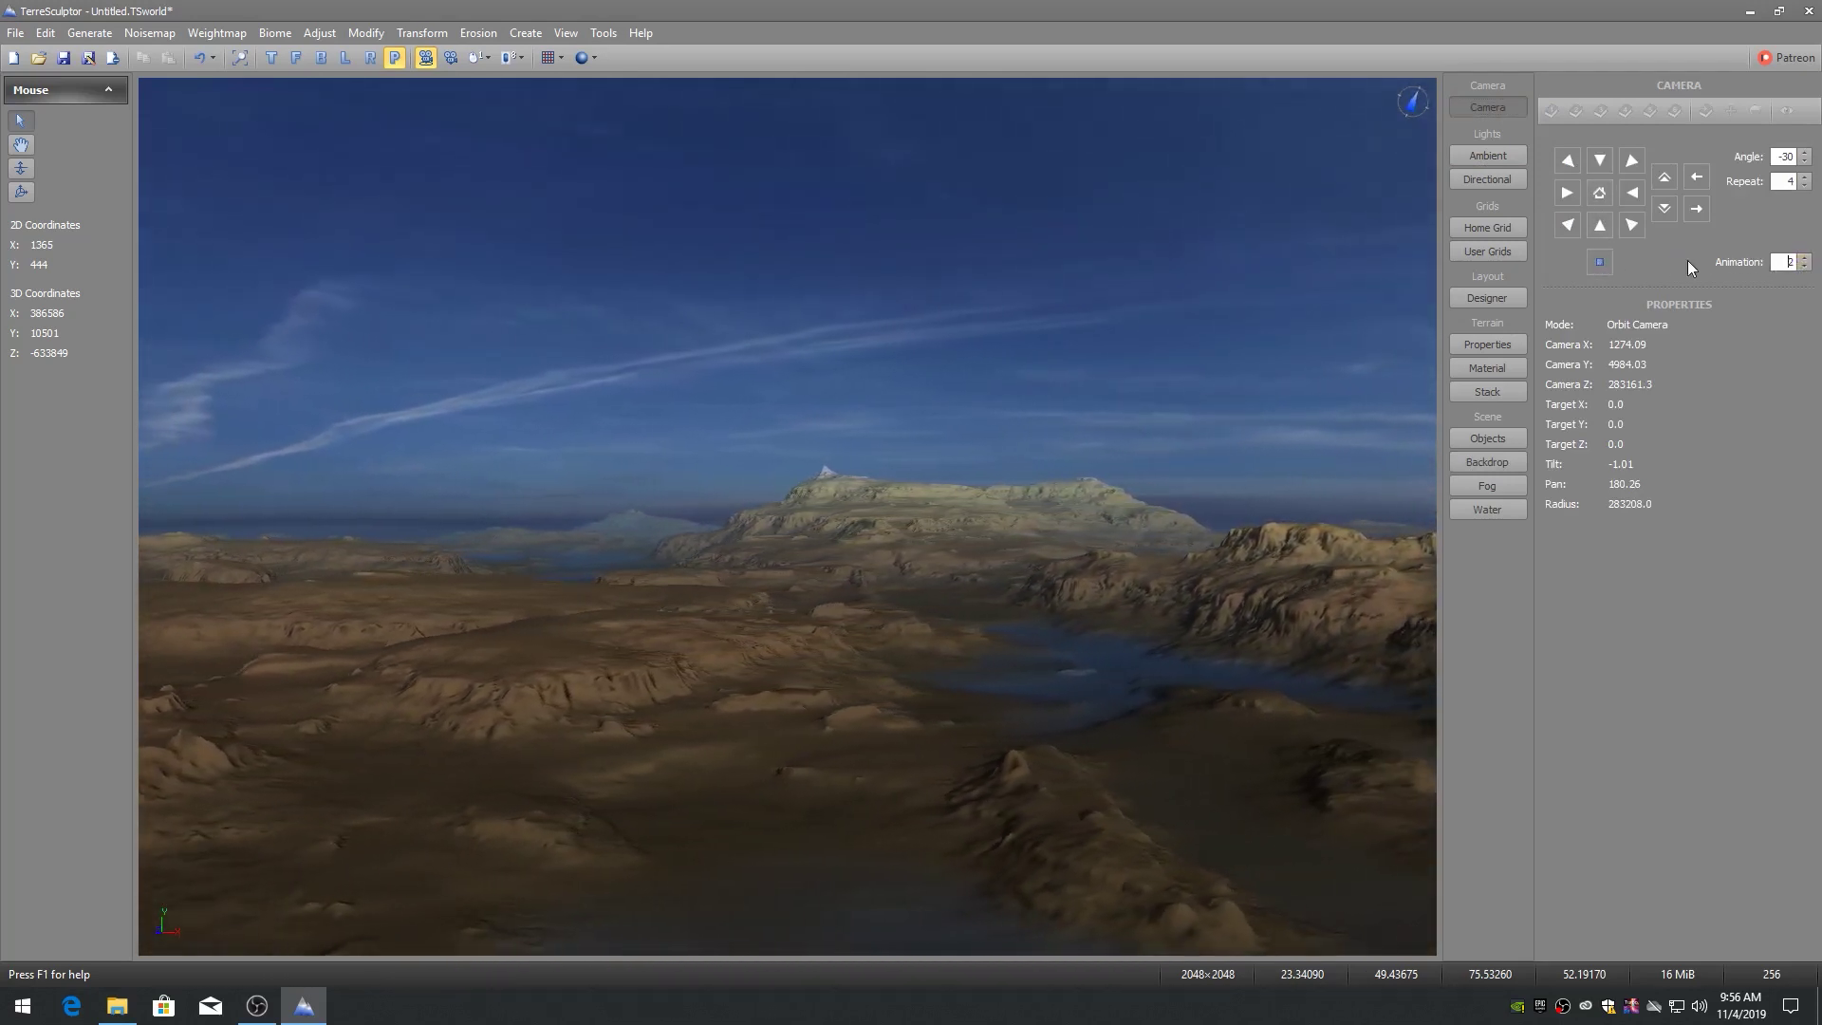